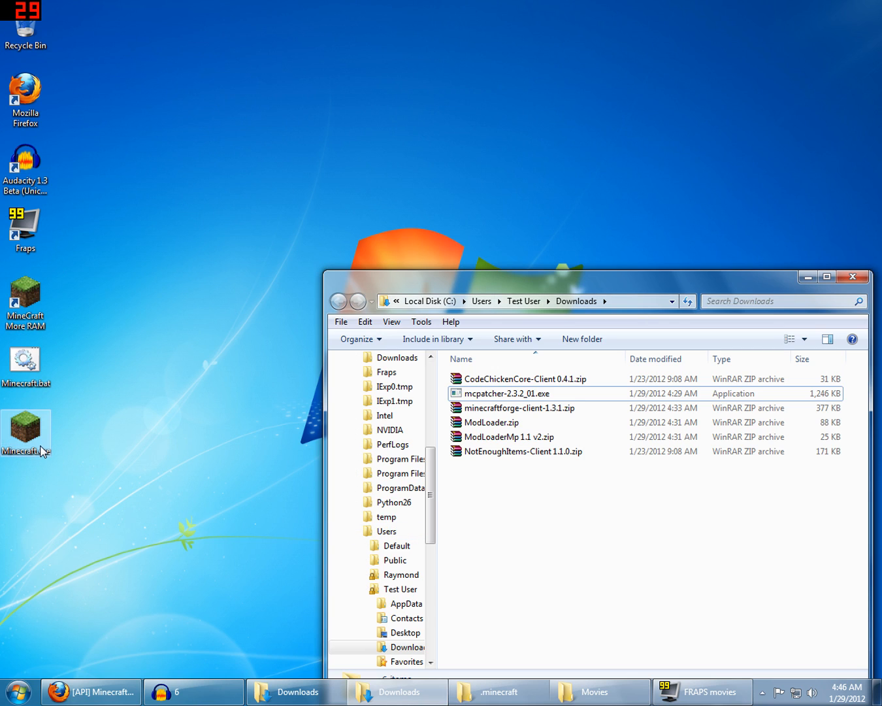
Step: Open the Roaming application data folder using %appdata%
{"action": "left_click", "coordinate": [19, 692]}
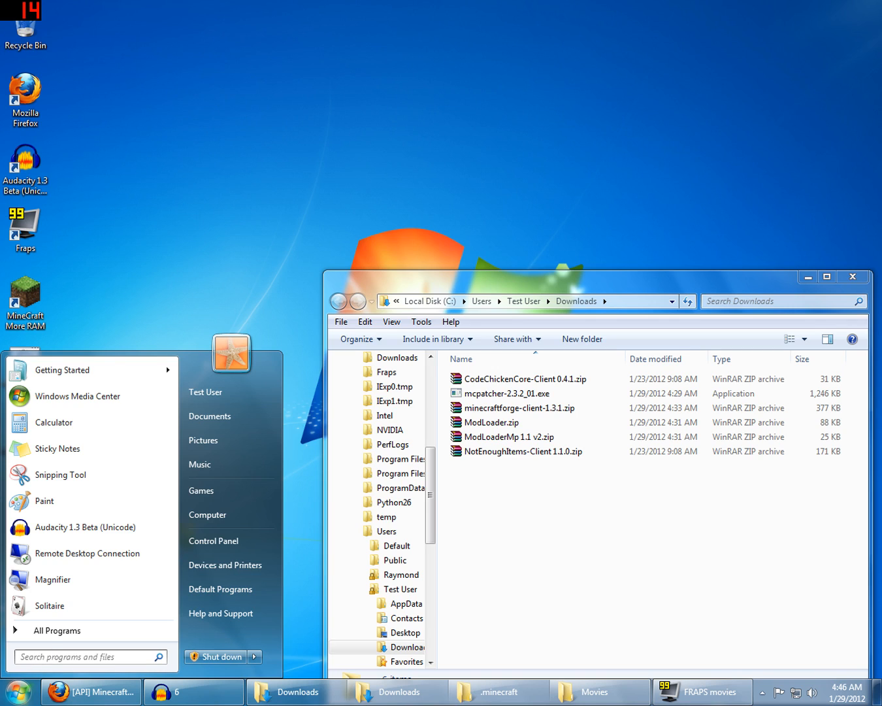
{"action": "type", "text": "%appdata"}
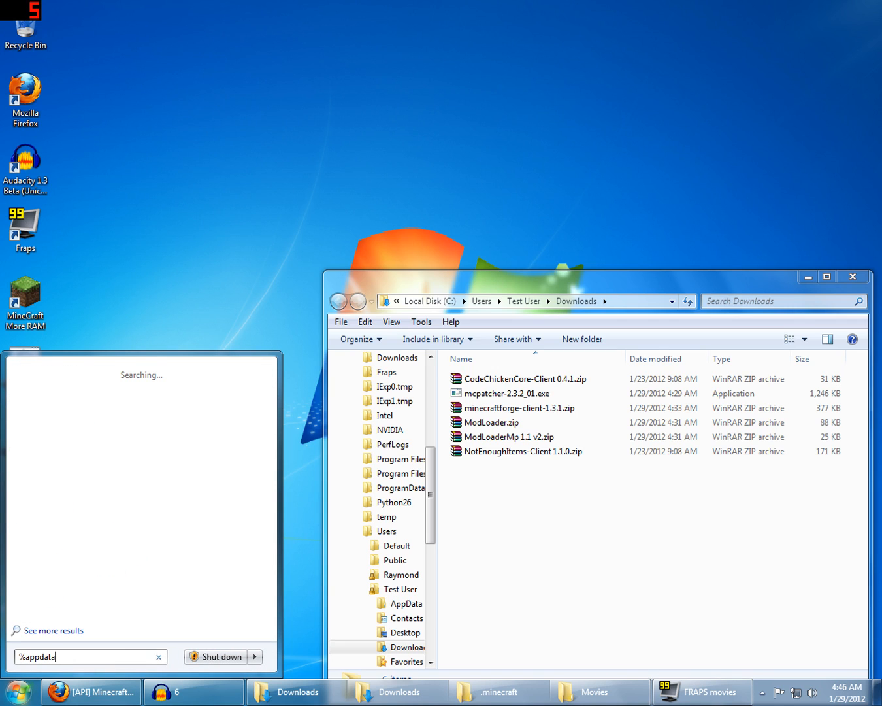
{"action": "type", "text": "%"}
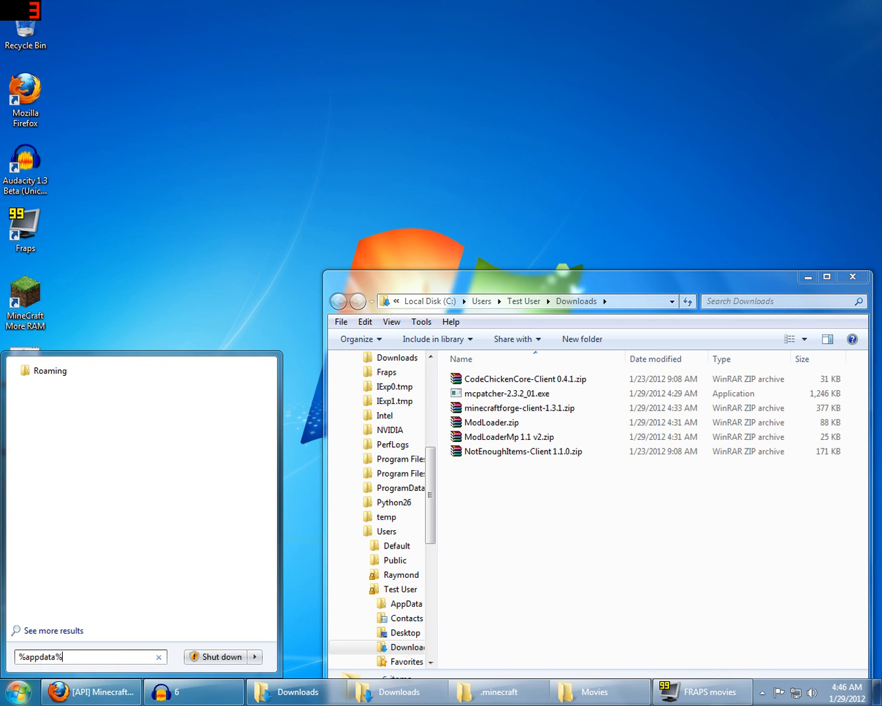
{"action": "key", "text": "Return"}
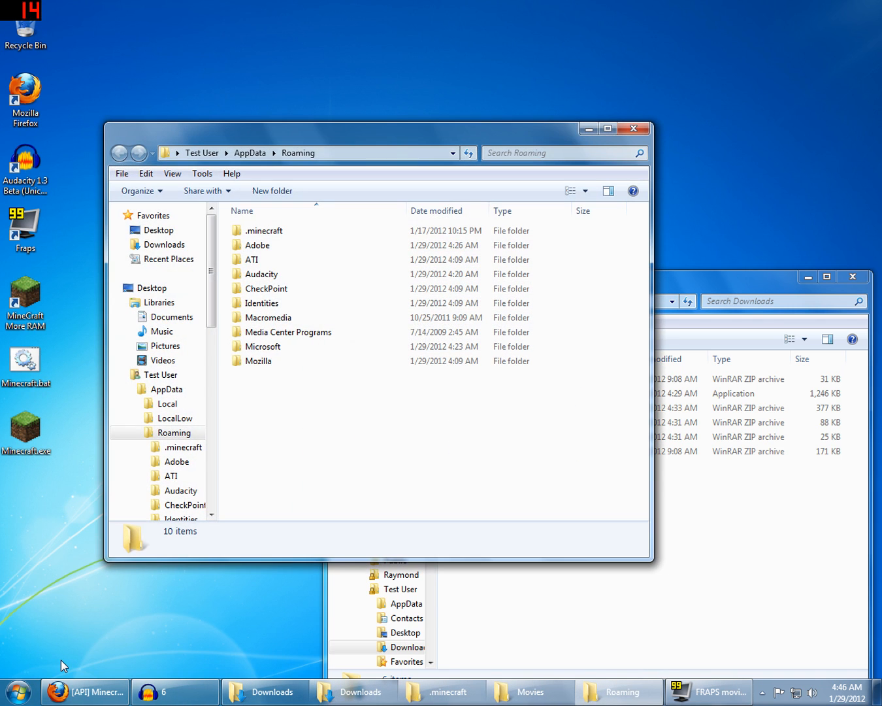
Step: Permanently delete the .minecraft folder from the Roaming folder
{"action": "left_click", "coordinate": [268, 233]}
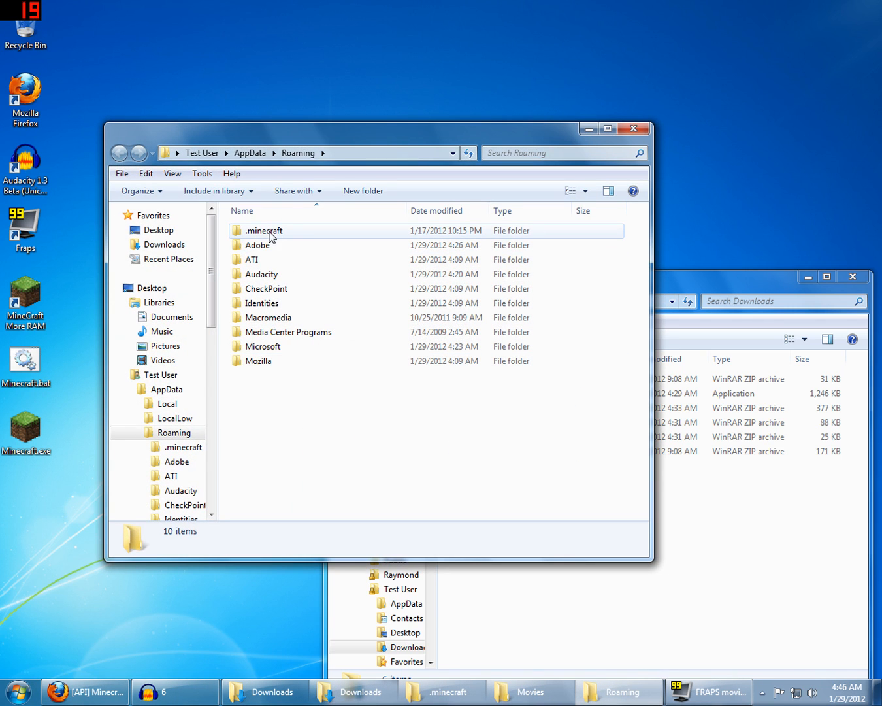
{"action": "left_click", "coordinate": [272, 232]}
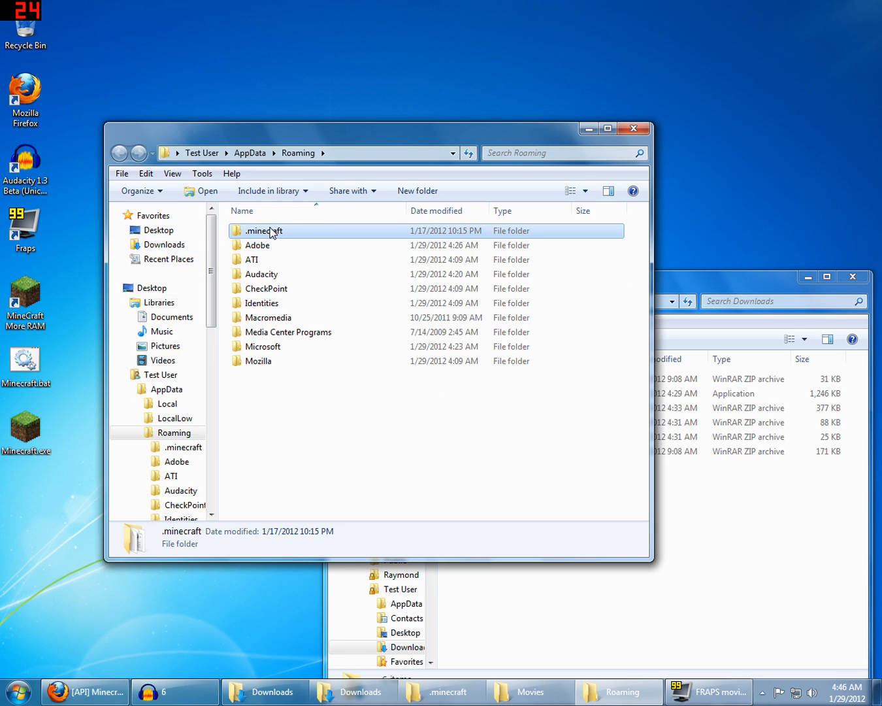
{"action": "key", "text": "shift+Delete"}
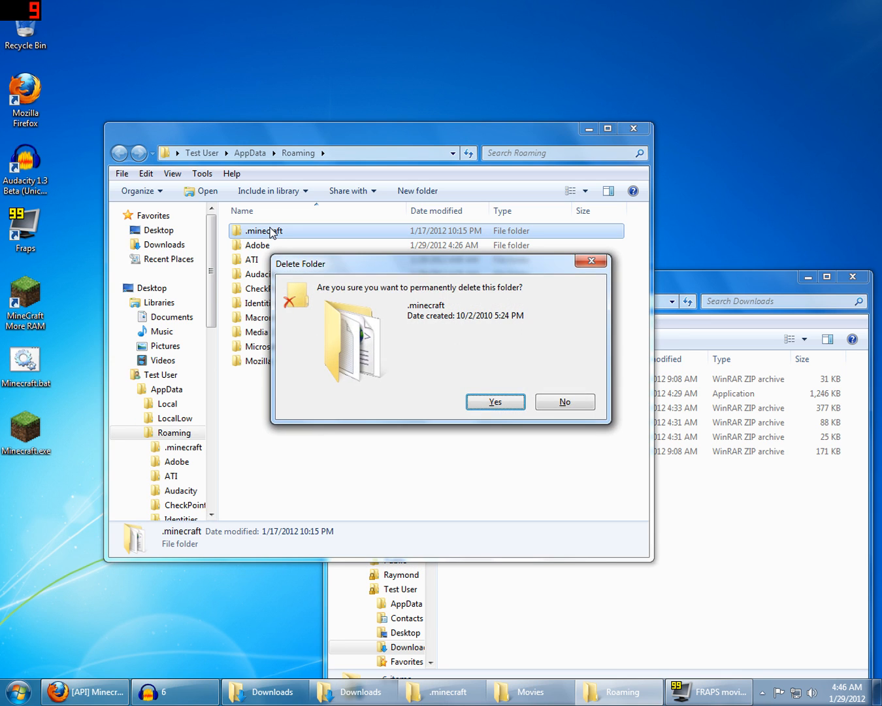
{"action": "key", "text": "Escape"}
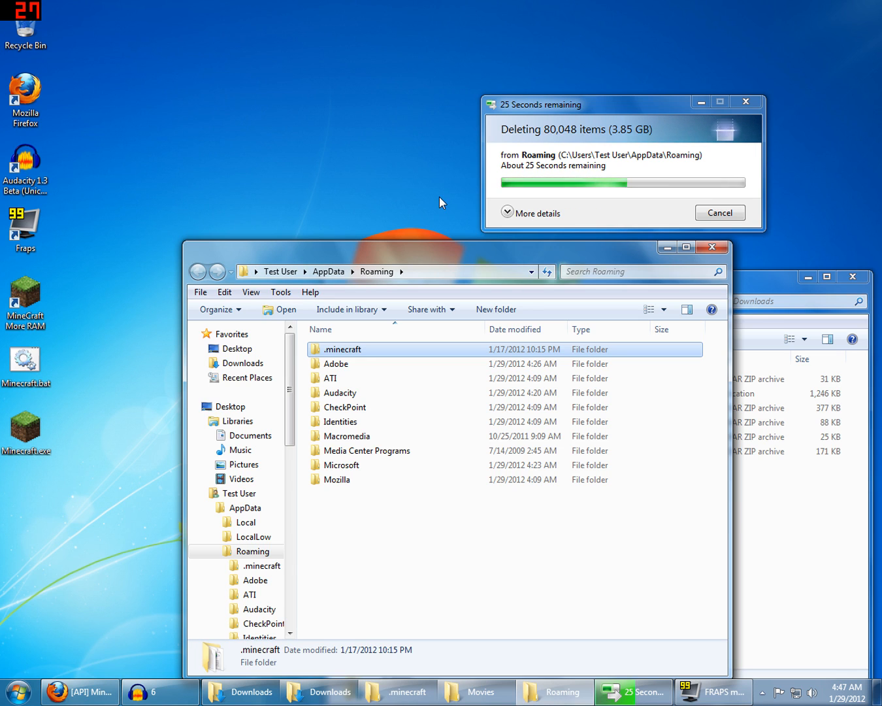
Step: Launch Minecraft.exe from the desktop to download a fresh copy of the game, and reposition its window
{"action": "left_click", "coordinate": [796, 293]}
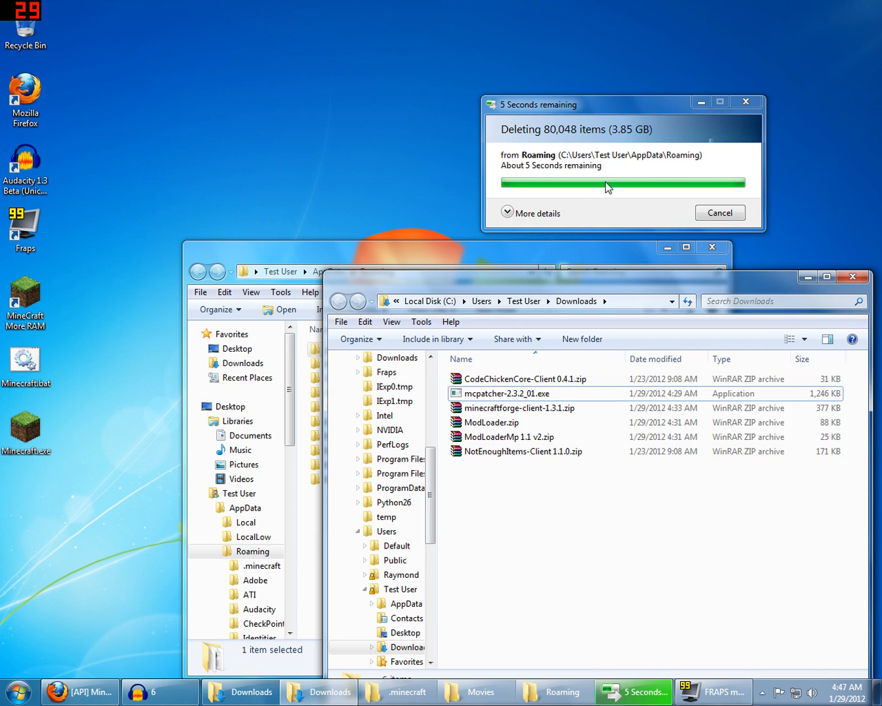
{"action": "double_click", "coordinate": [29, 431]}
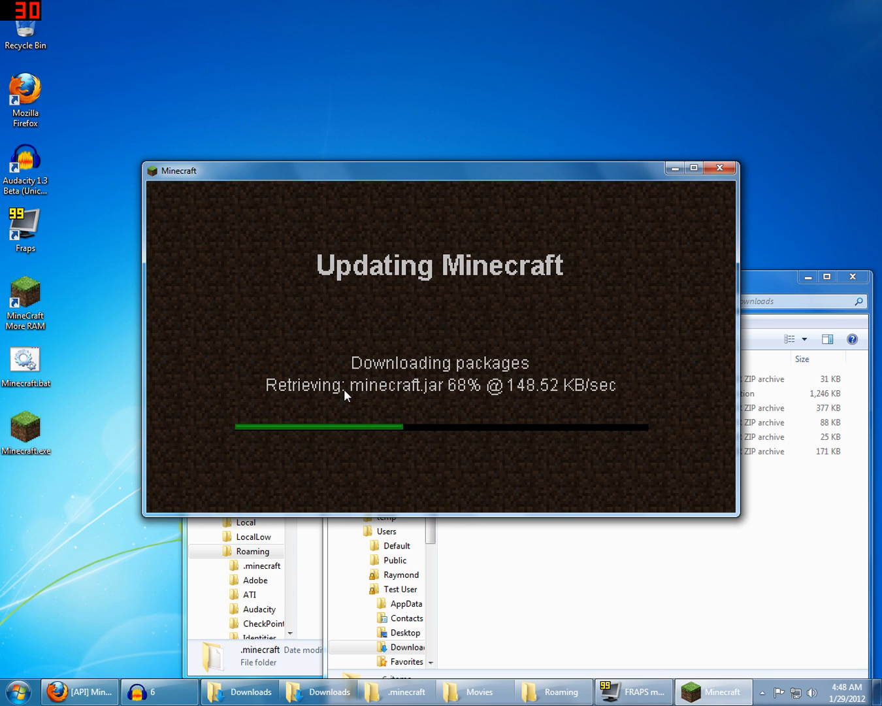
{"action": "left_click_drag", "start_coordinate": [427, 173], "coordinate": [453, 150]}
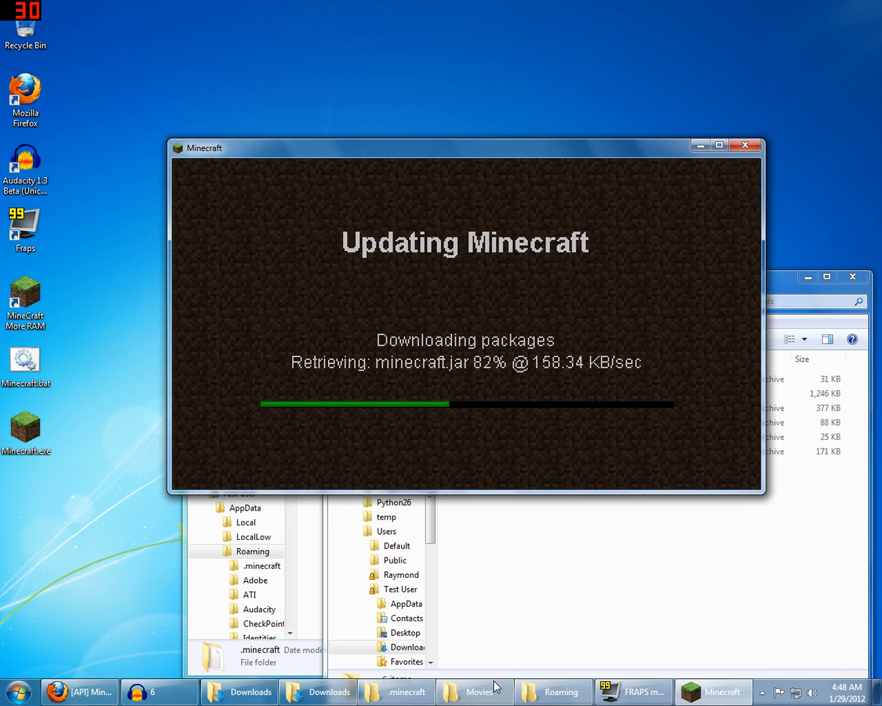
Step: Examine the mods folder inside the already open .minecraft folder
{"action": "mouse_move", "coordinate": [424, 694]}
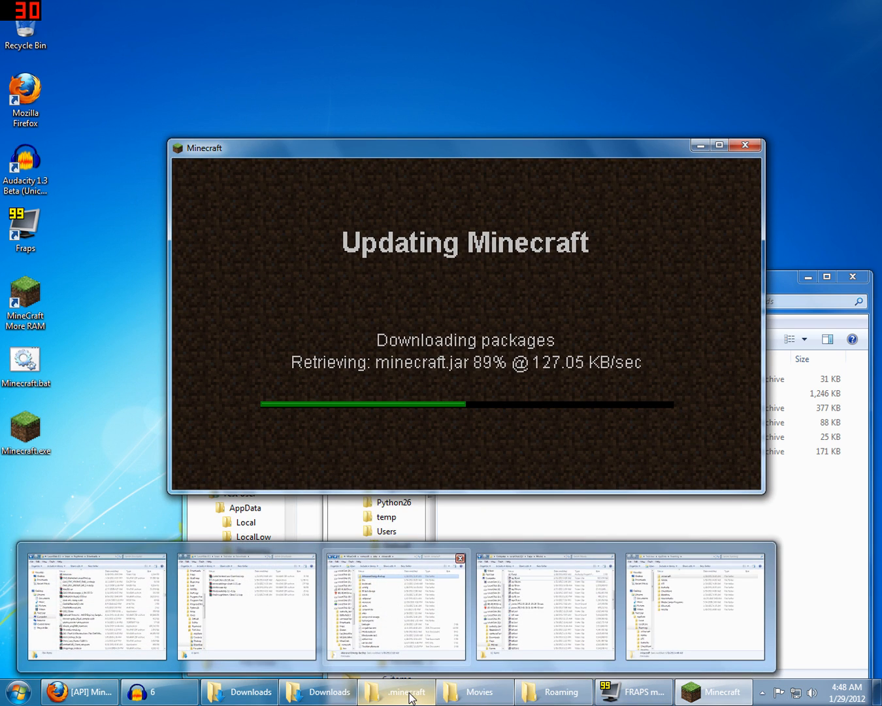
{"action": "left_click", "coordinate": [405, 695]}
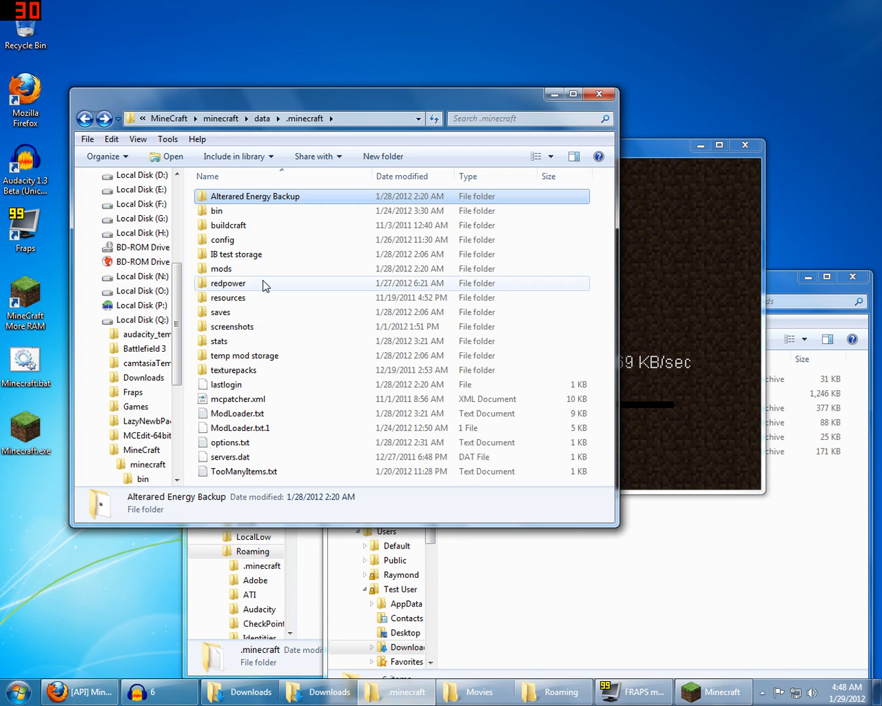
{"action": "double_click", "coordinate": [231, 274]}
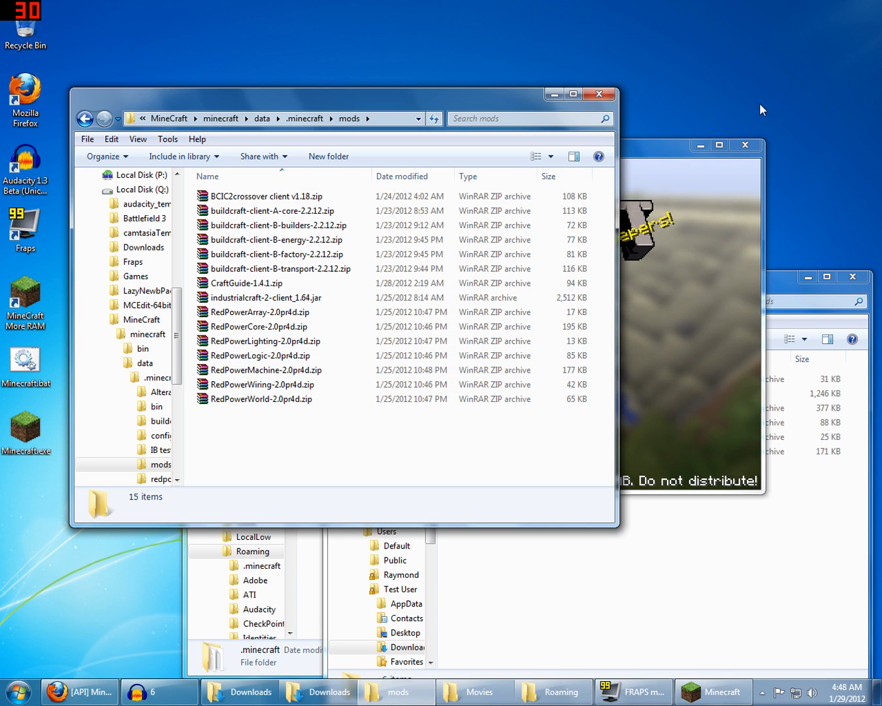
Step: Quit Minecraft from its title screen and run mcpatcher-2.3.2_01.exe from the Downloads folder
{"action": "left_click", "coordinate": [673, 141]}
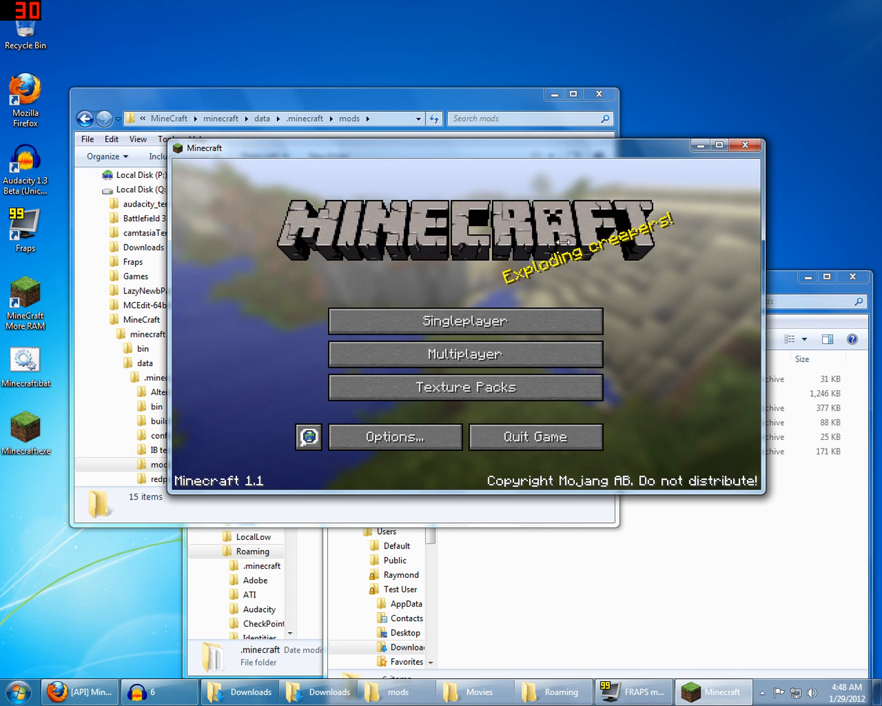
{"action": "left_click", "coordinate": [522, 438]}
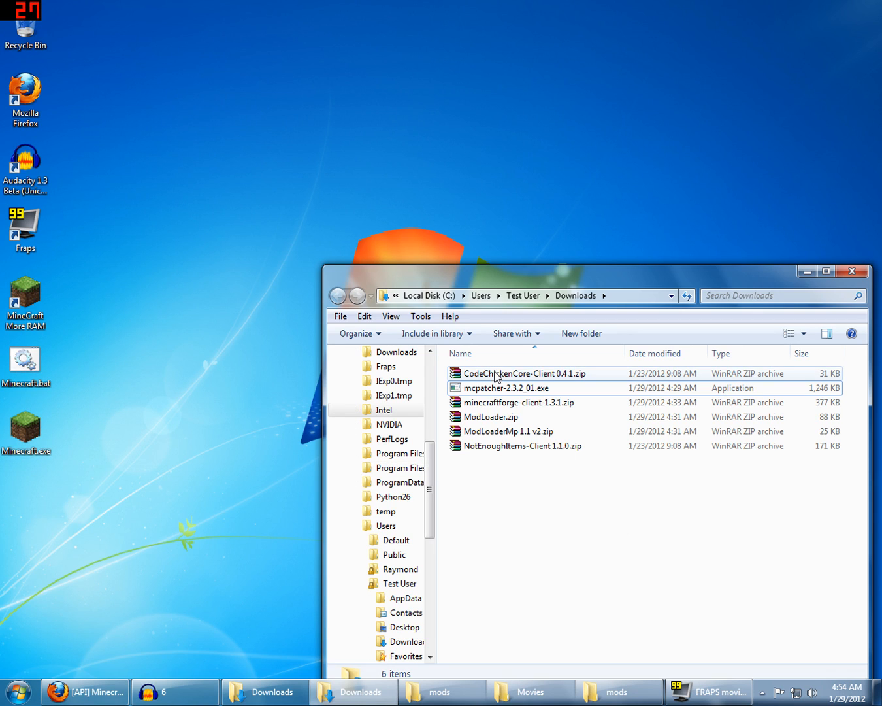
{"action": "double_click", "coordinate": [482, 391]}
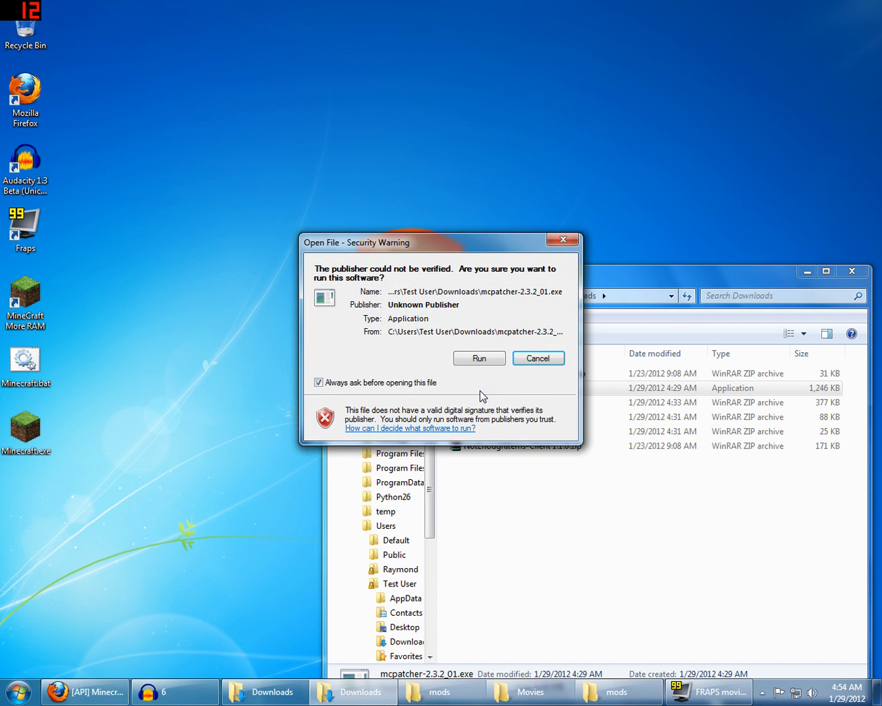
{"action": "left_click", "coordinate": [479, 359]}
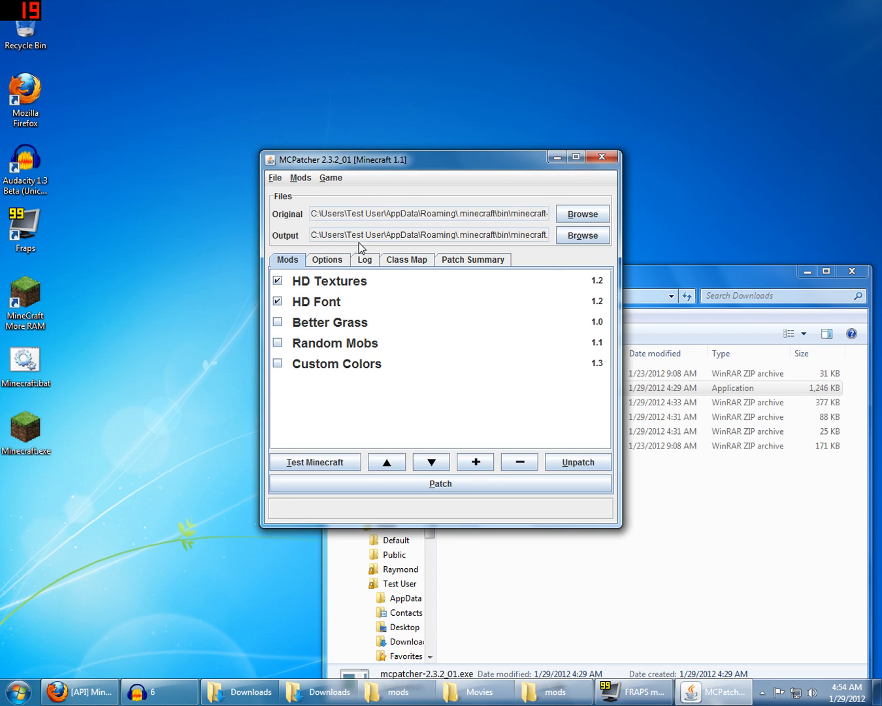
Step: Add ModLoader.zip from Downloads to the mod list, accepting its files to insert
{"action": "left_click", "coordinate": [476, 463]}
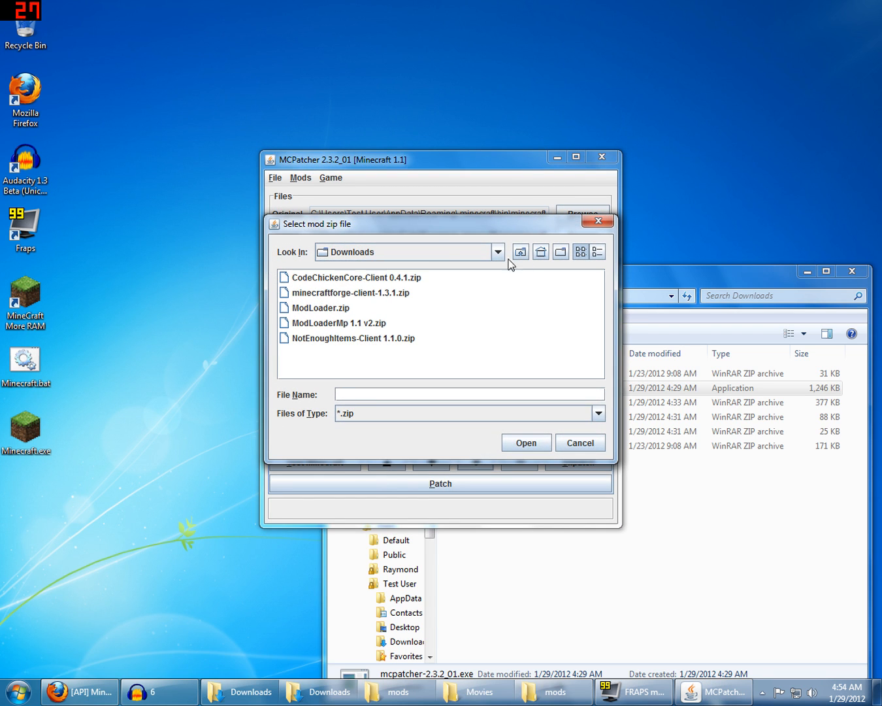
{"action": "left_click", "coordinate": [337, 310]}
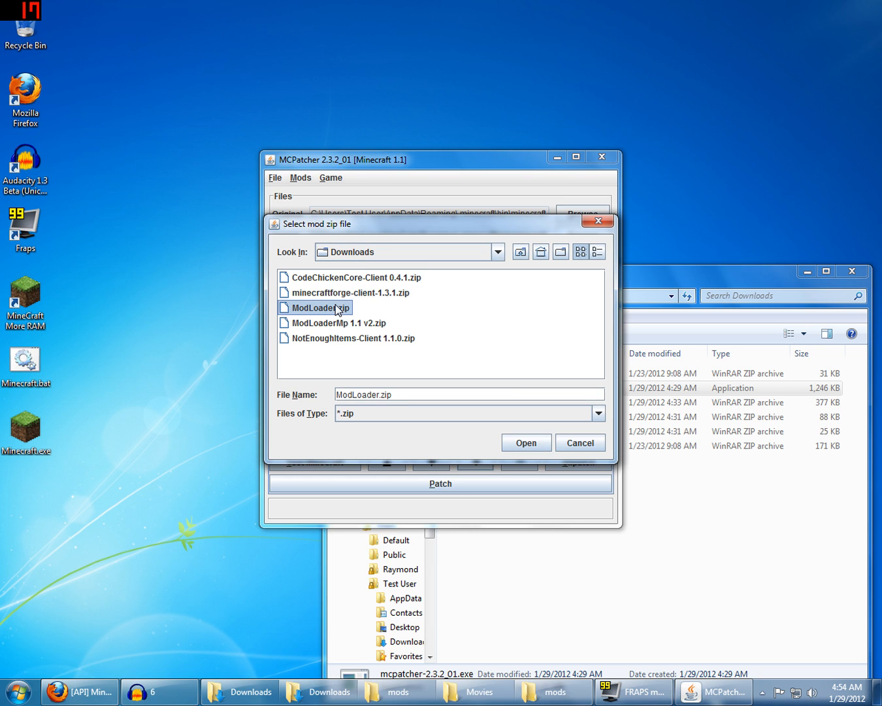
{"action": "left_click", "coordinate": [538, 444]}
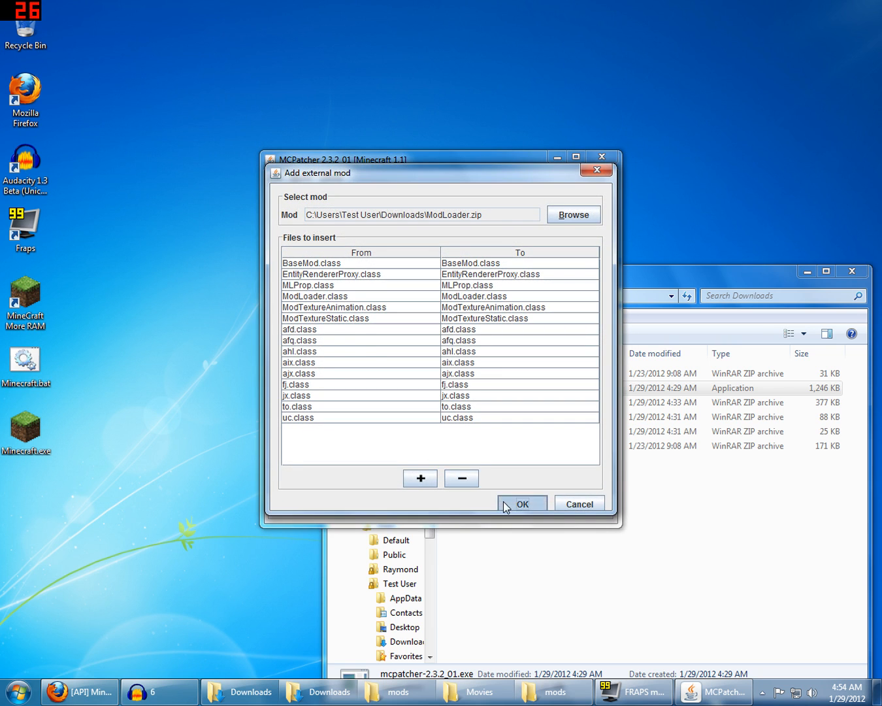
{"action": "left_click", "coordinate": [503, 501]}
Step: Add ModLoaderMp 1.1 v2.zip from Downloads to the mod list, accepting its files to insert
{"action": "left_click", "coordinate": [475, 461]}
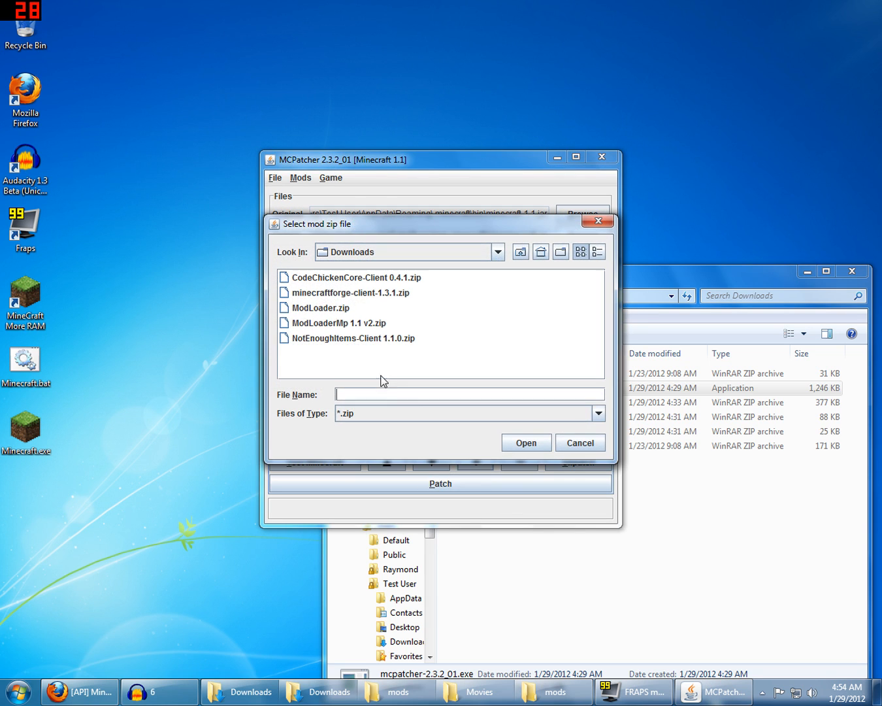
{"action": "left_click", "coordinate": [331, 323]}
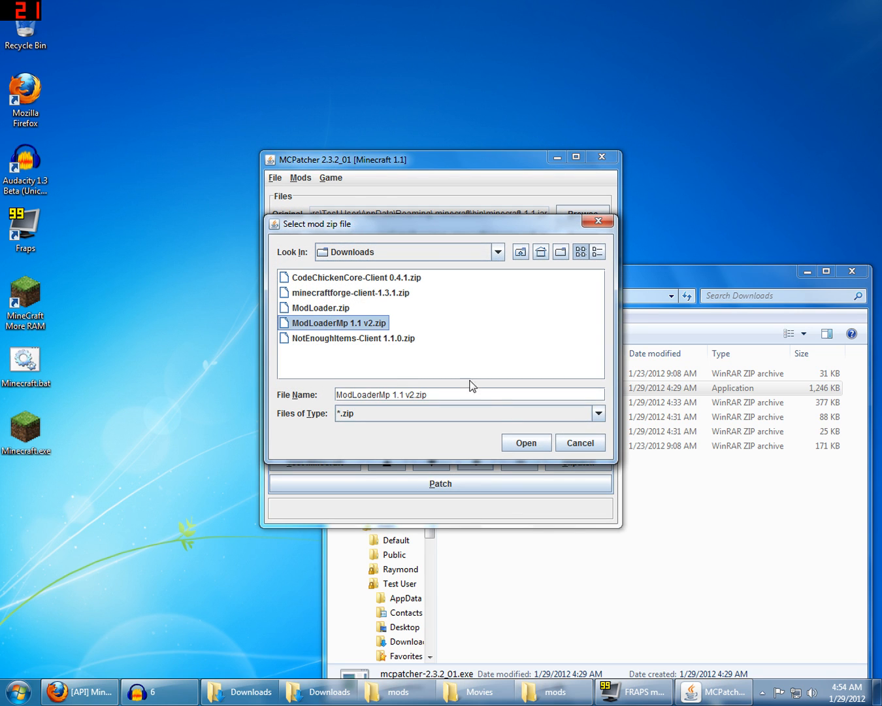
{"action": "left_click", "coordinate": [517, 441]}
{"action": "left_click", "coordinate": [511, 501]}
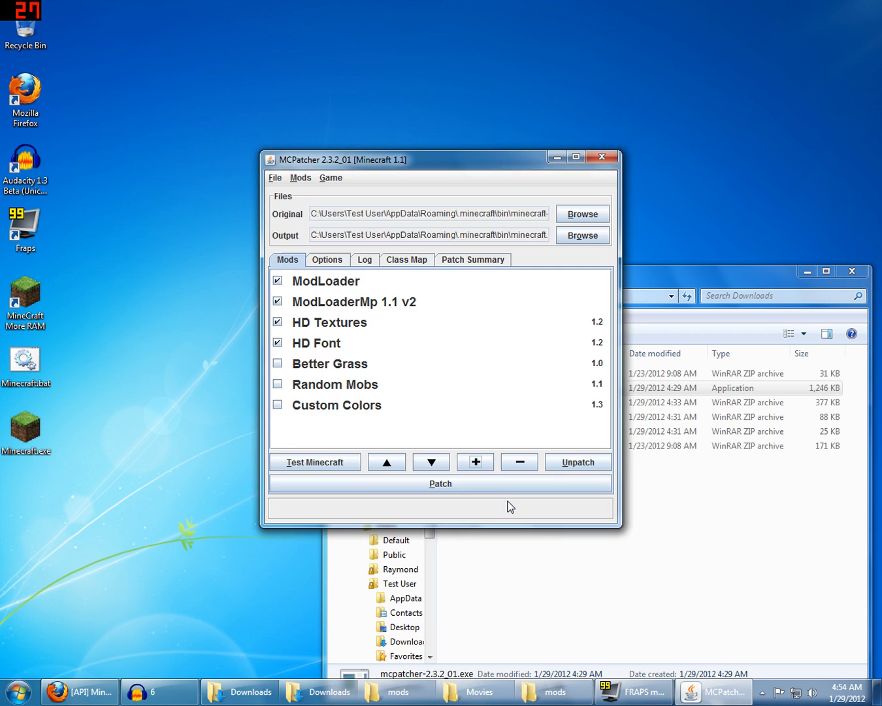
Step: Add minecraftforge-client-1.3.1.zip from Downloads to the mod list, accepting its files to insert
{"action": "left_click", "coordinate": [476, 462]}
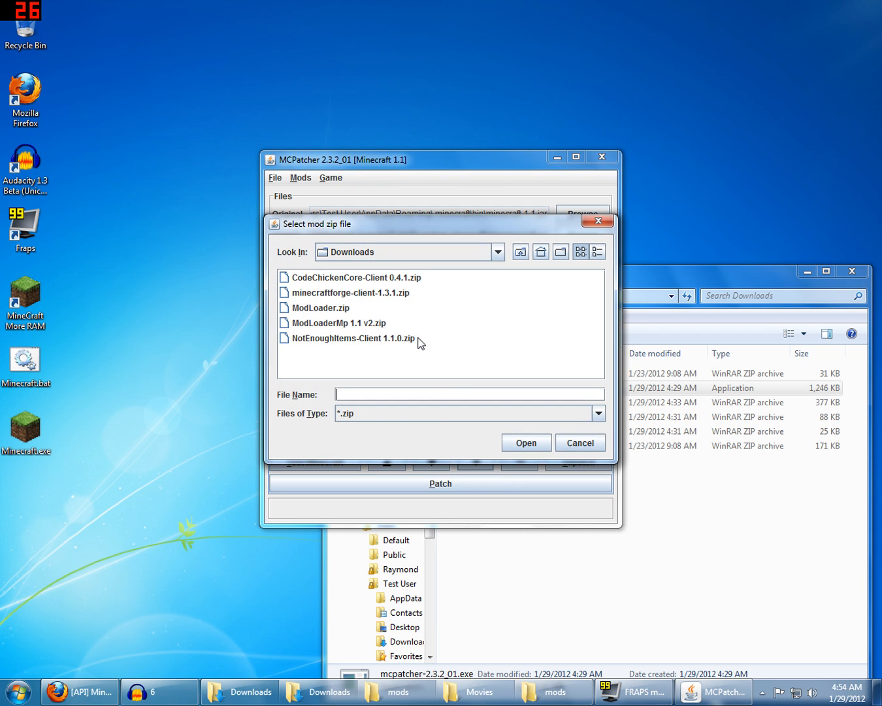
{"action": "left_click", "coordinate": [338, 293]}
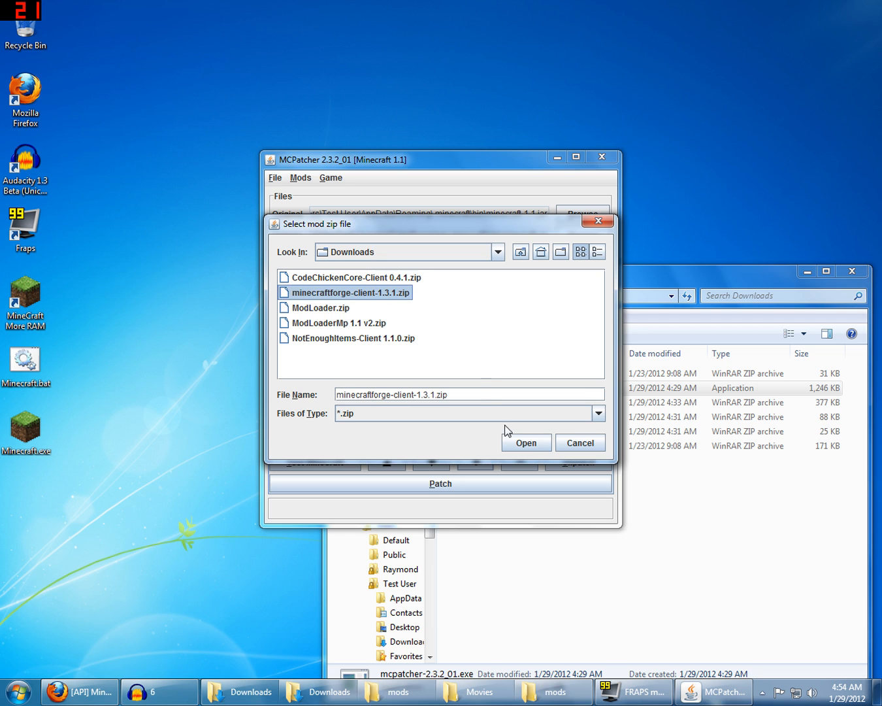
{"action": "left_click", "coordinate": [526, 447]}
{"action": "left_click", "coordinate": [487, 470]}
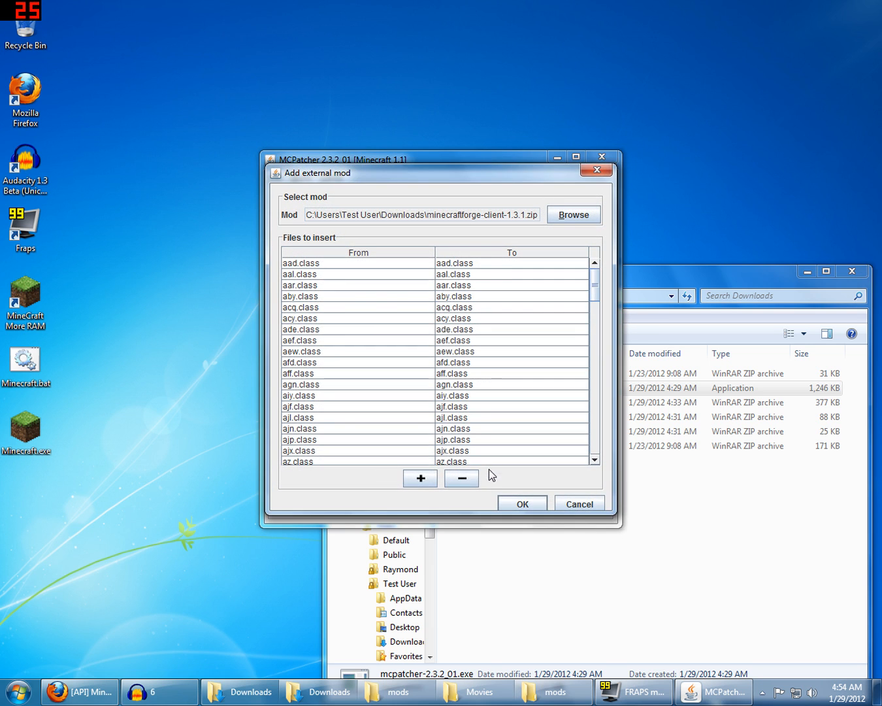
{"action": "left_click", "coordinate": [513, 503]}
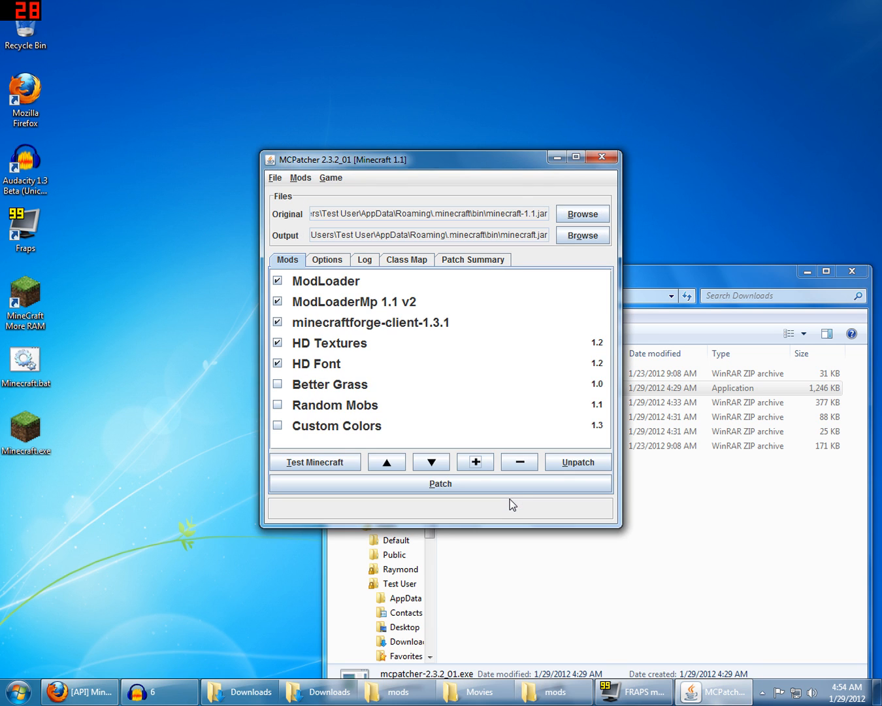
Step: Add NotEnoughItems-Client 1.1.0.zip from Downloads to the mod list, accepting its files to insert
{"action": "left_click", "coordinate": [476, 461]}
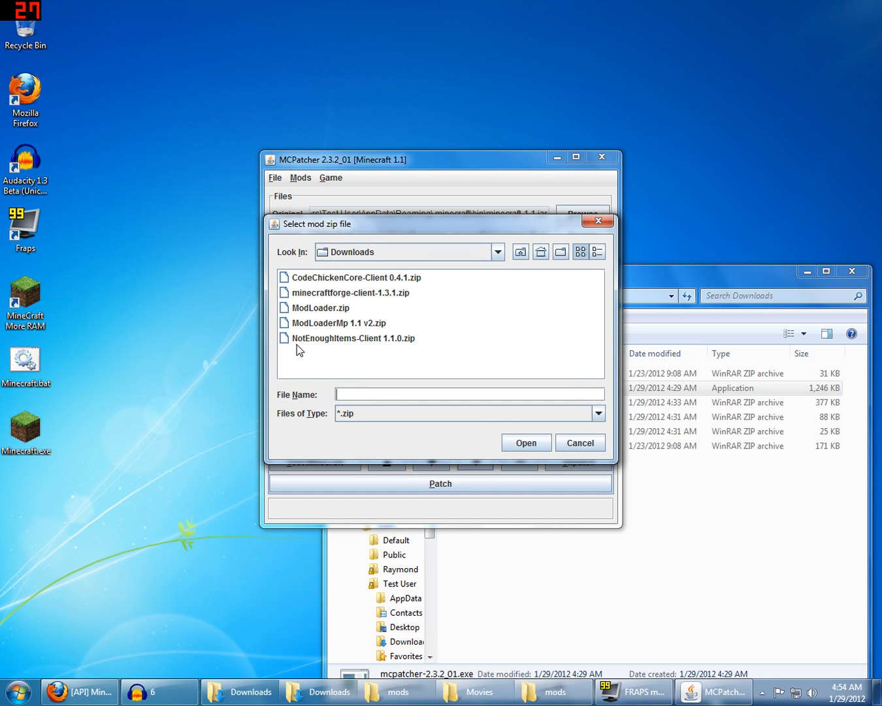
{"action": "left_click", "coordinate": [345, 345]}
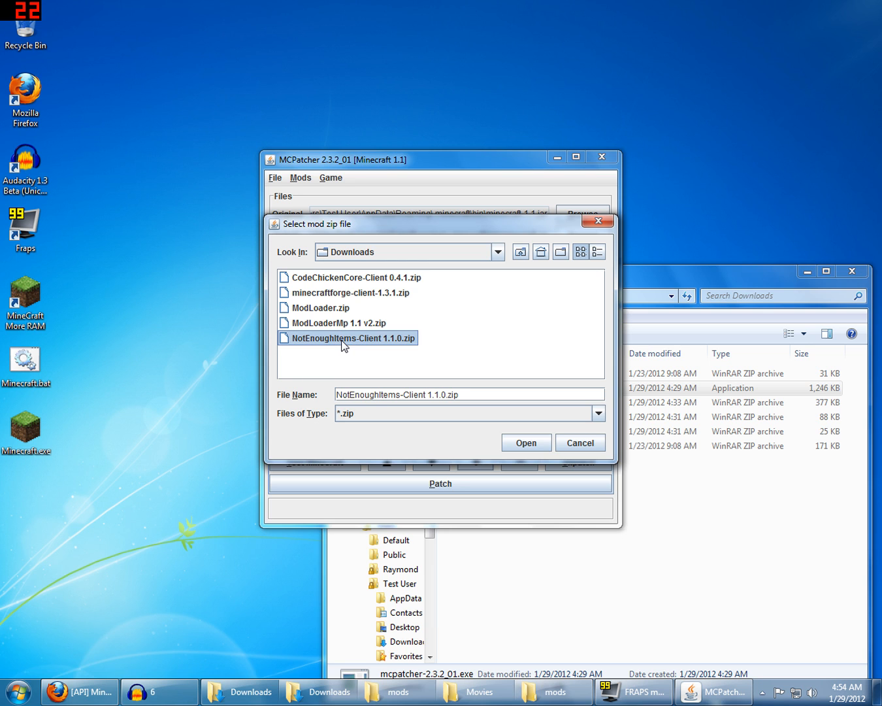
{"action": "left_click", "coordinate": [527, 441]}
{"action": "left_click", "coordinate": [487, 473]}
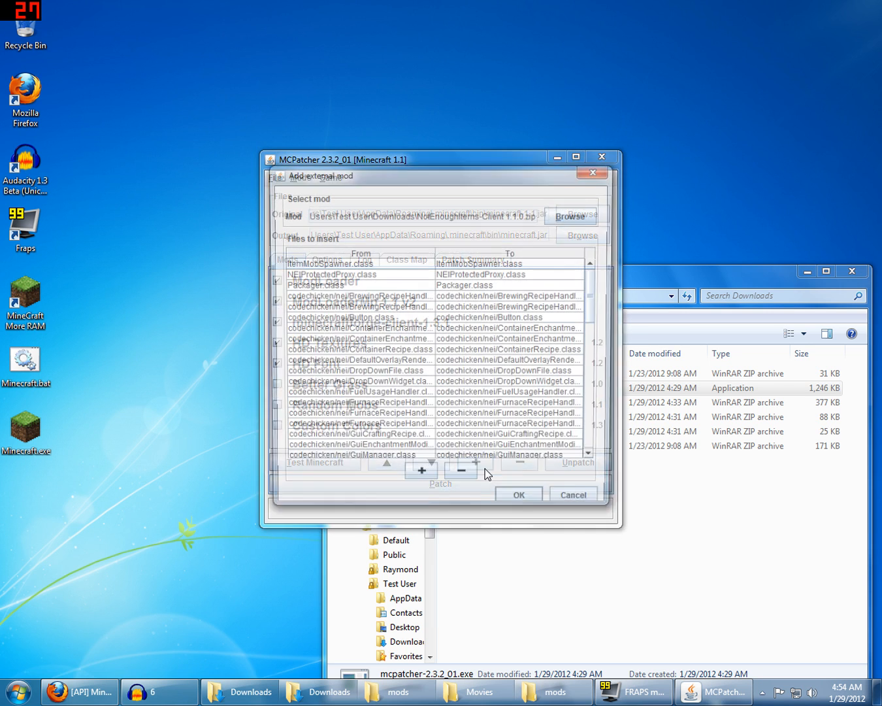
{"action": "left_click", "coordinate": [513, 500]}
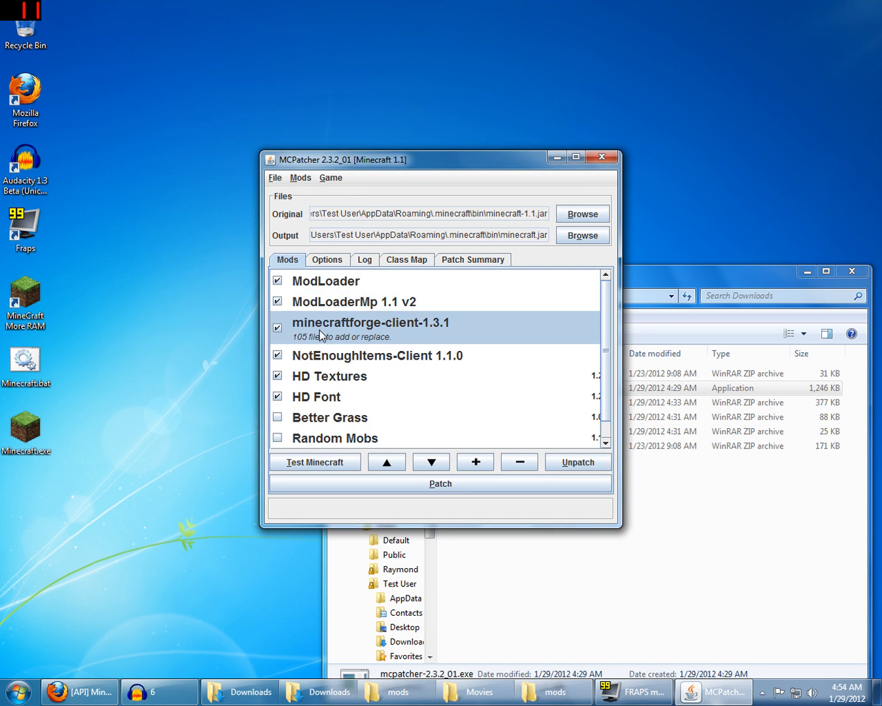
Step: Check the order of the added mods and patch minecraft.jar with them, continuing despite the mod conflicts
{"action": "left_click", "coordinate": [335, 287]}
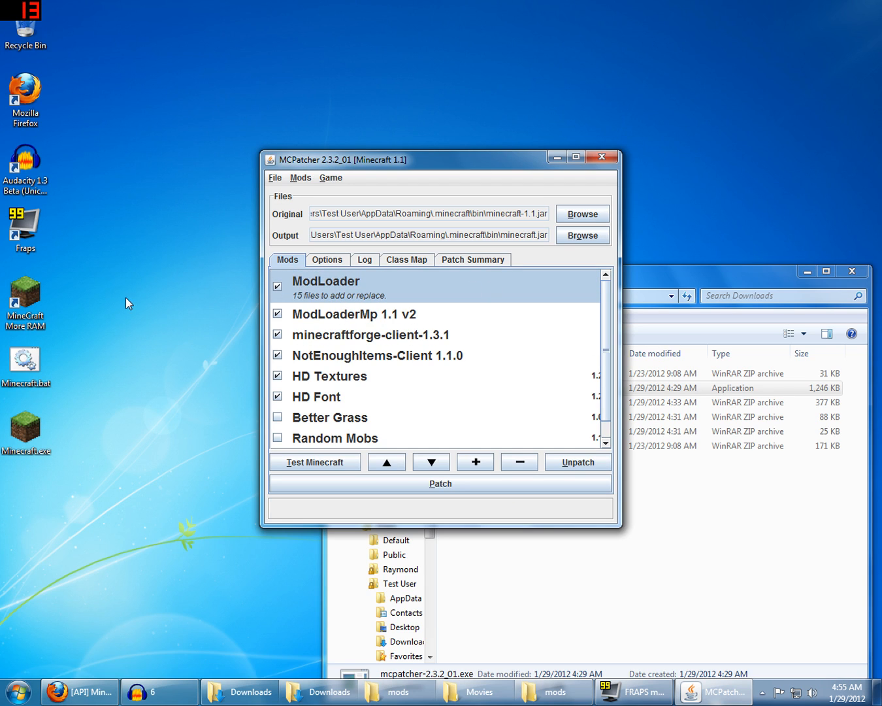
{"action": "left_click", "coordinate": [397, 318]}
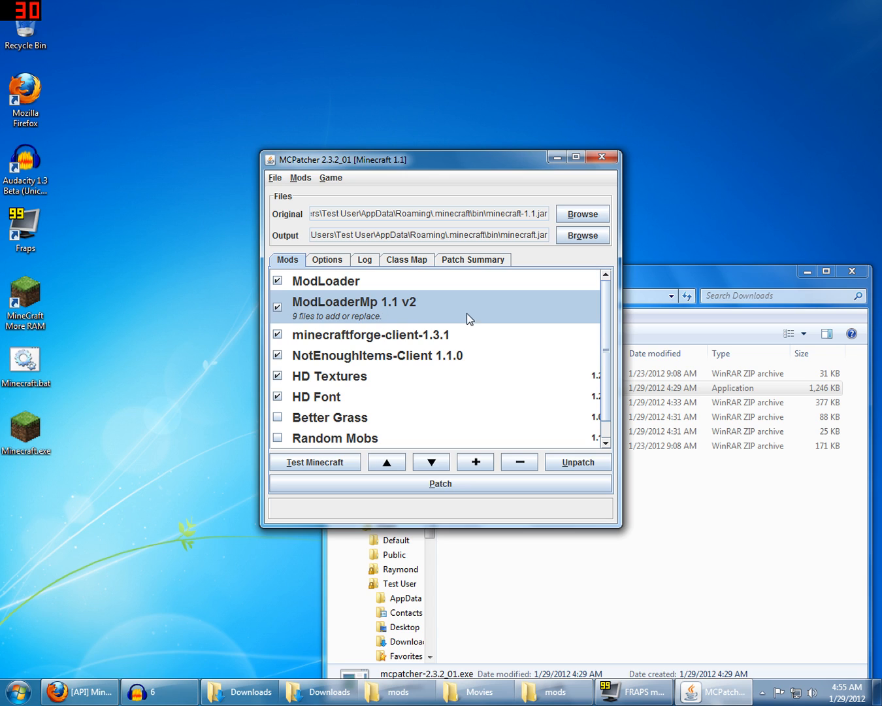
{"action": "left_click", "coordinate": [304, 335]}
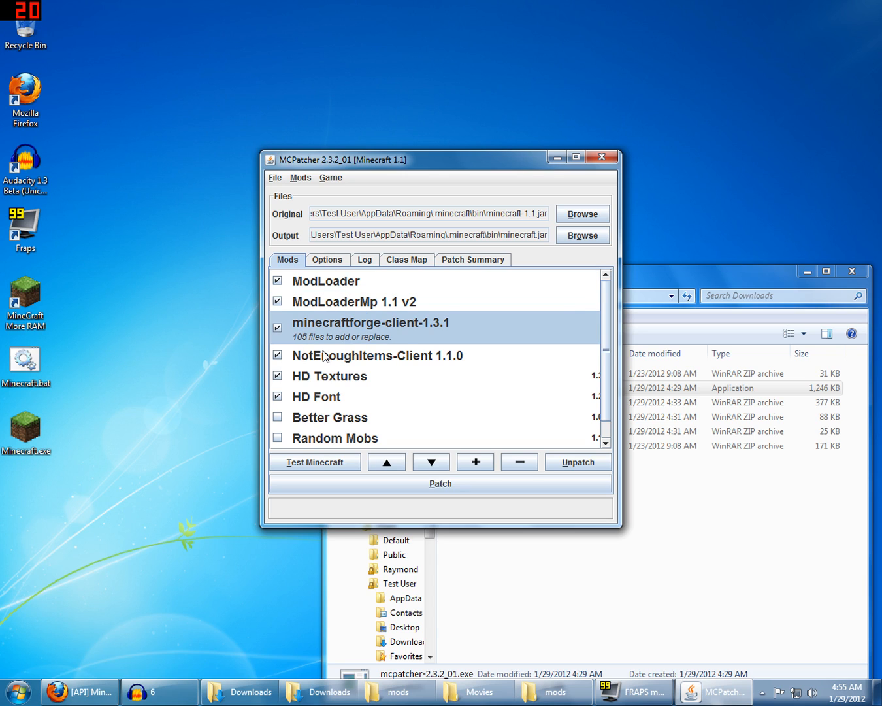
{"action": "scroll", "coordinate": [376, 363], "scroll_direction": "down", "scroll_amount": 1}
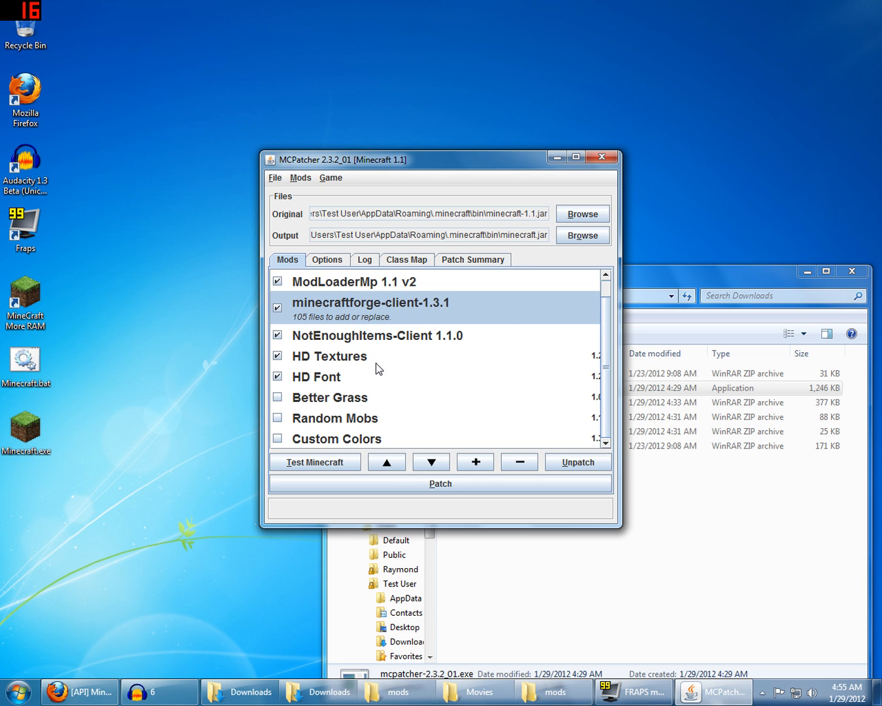
{"action": "left_click", "coordinate": [410, 482]}
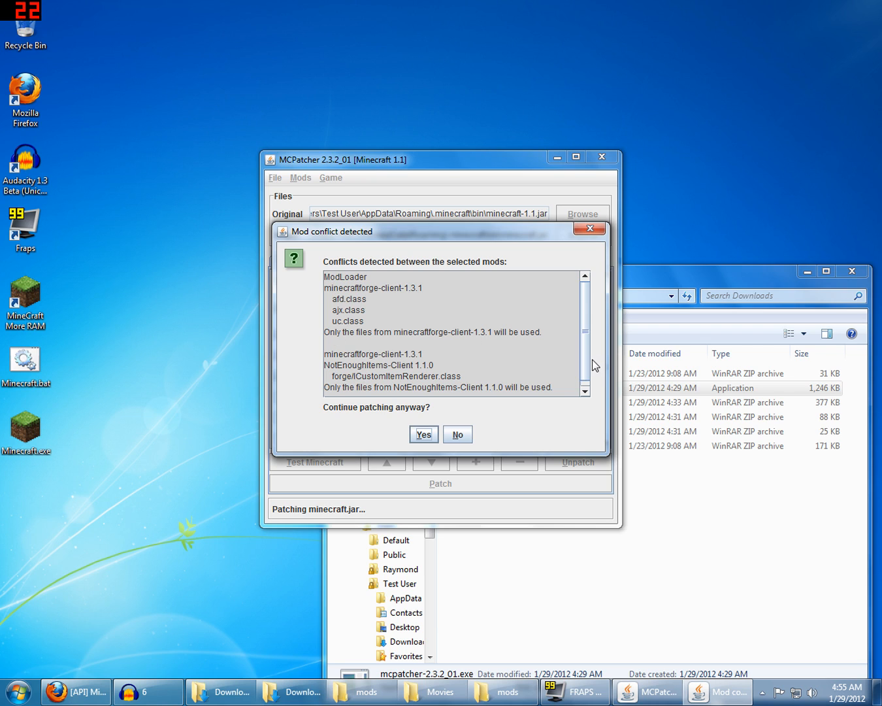
{"action": "scroll", "coordinate": [586, 341], "scroll_direction": "down", "scroll_amount": 1}
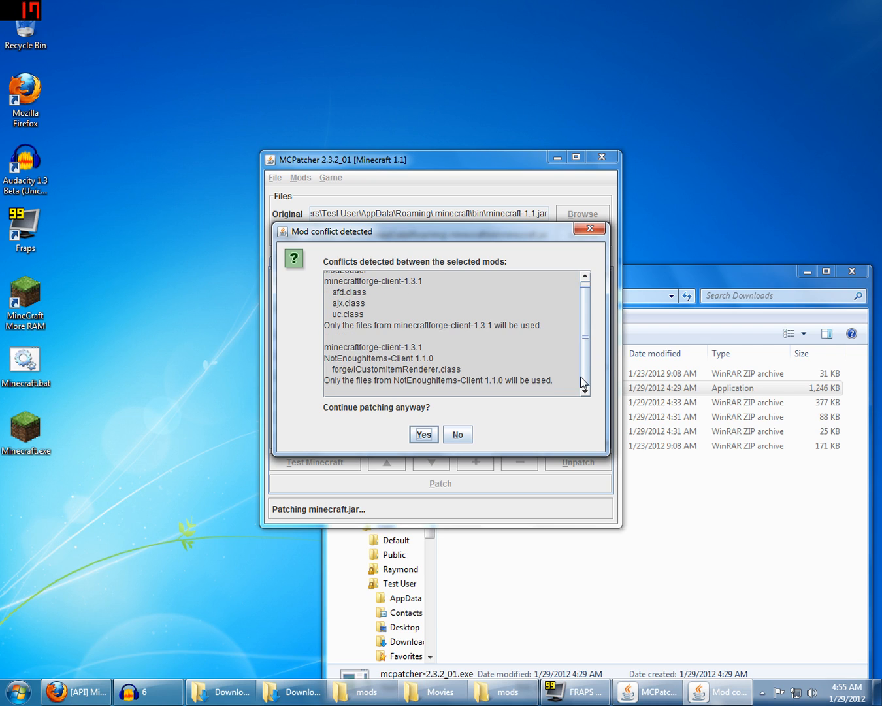
{"action": "left_click", "coordinate": [423, 434]}
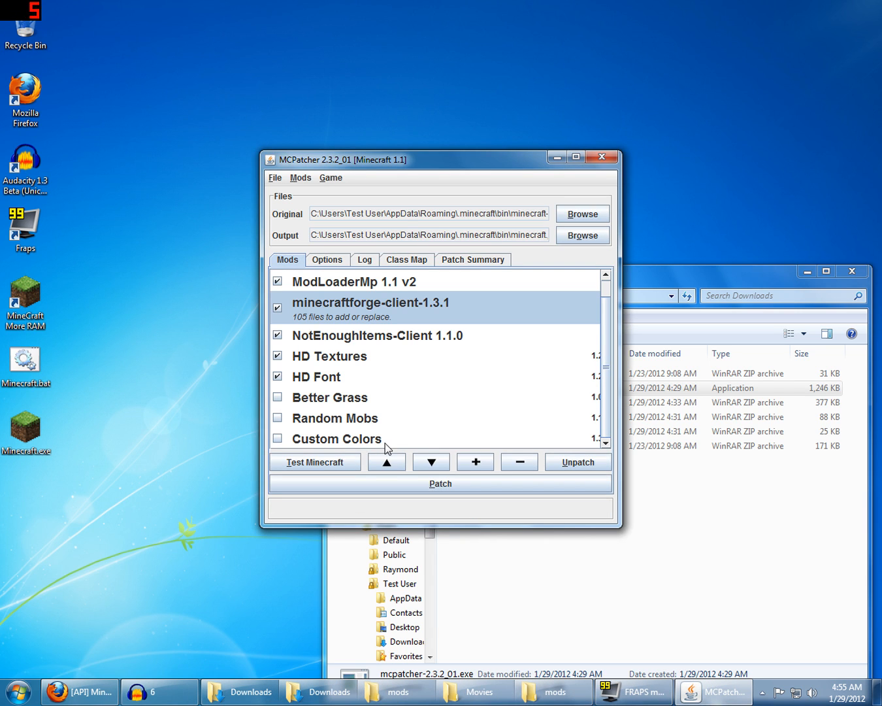
Step: Test-launch the patched Minecraft, close its window and examine the patching log
{"action": "left_click", "coordinate": [339, 464]}
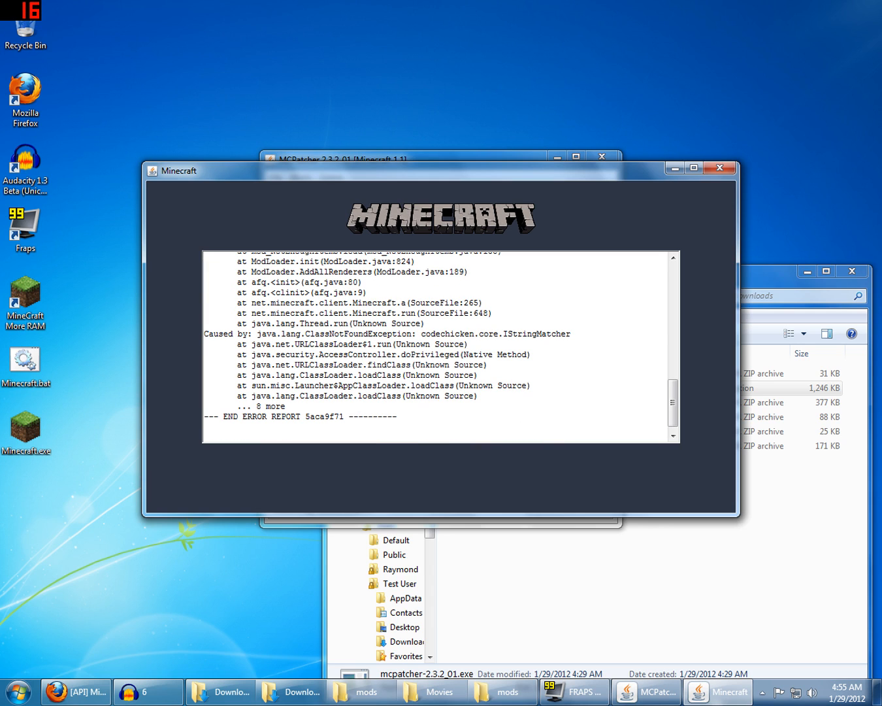
{"action": "left_click", "coordinate": [720, 169]}
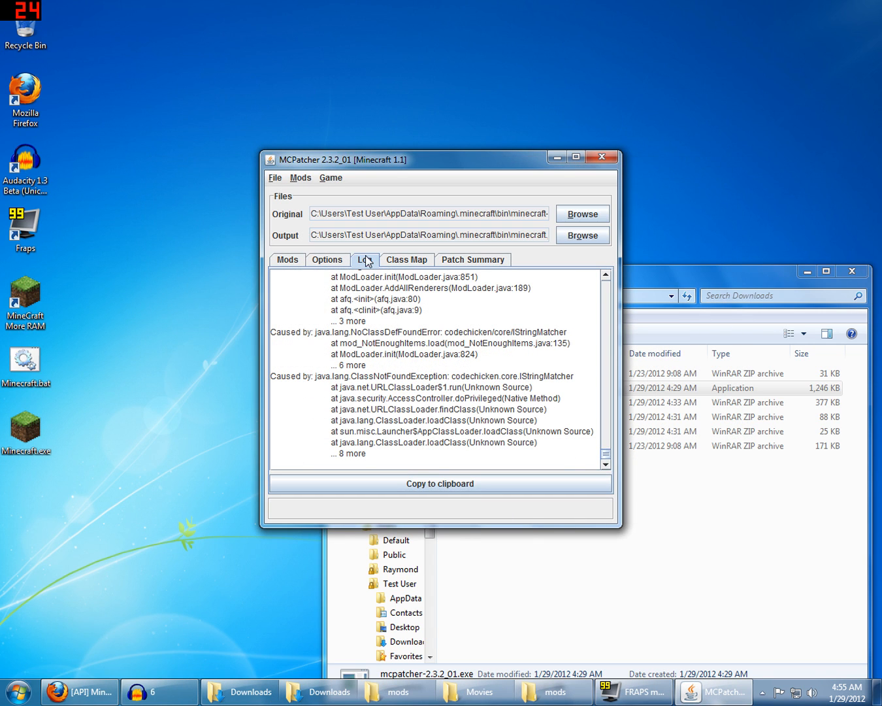
{"action": "scroll", "coordinate": [370, 323], "scroll_direction": "up", "scroll_amount": 15}
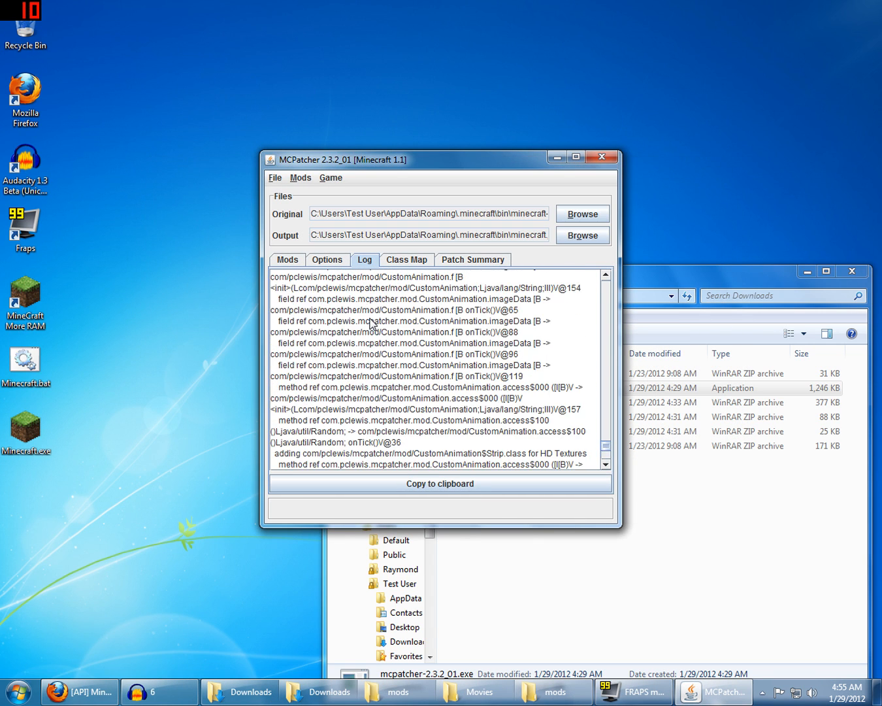
Step: Compare the mod archives in the Roaming .minecraft mods folder with those in the source MineCraft mods folder
{"action": "left_click", "coordinate": [549, 694]}
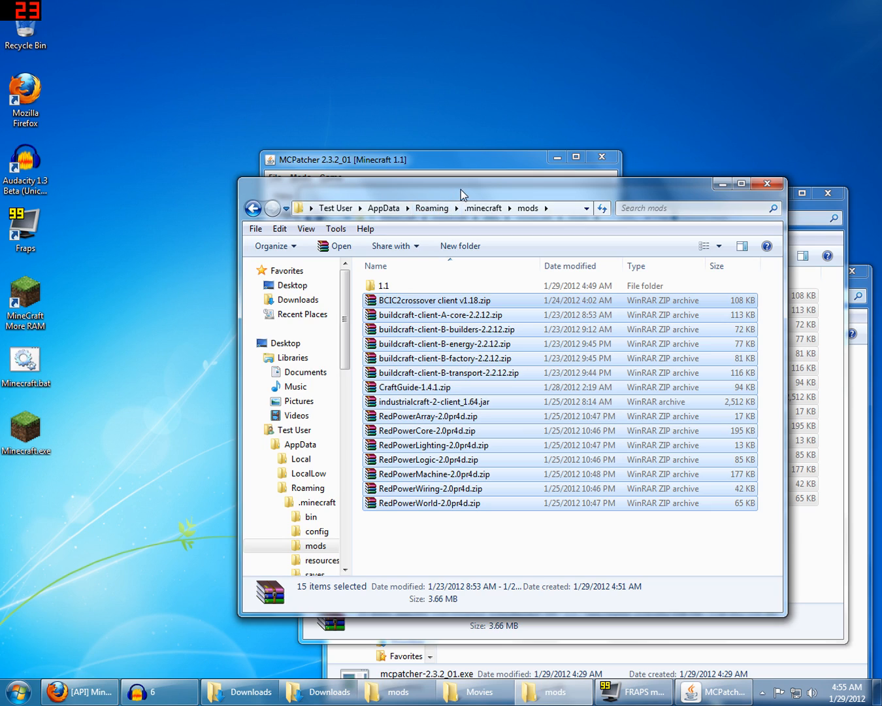
{"action": "left_click_drag", "start_coordinate": [461, 190], "coordinate": [412, 249]}
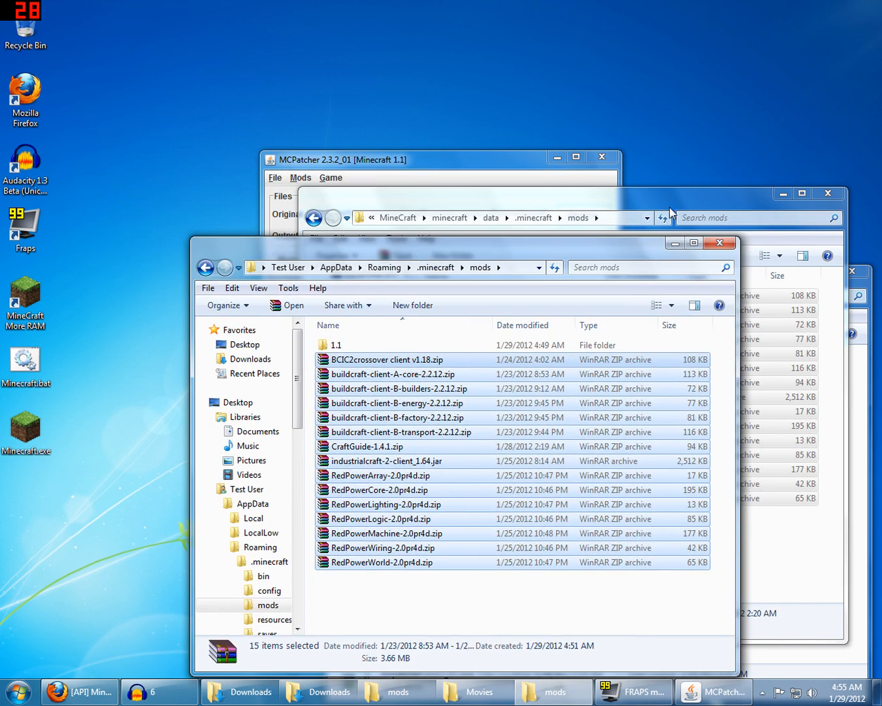
{"action": "left_click", "coordinate": [679, 196]}
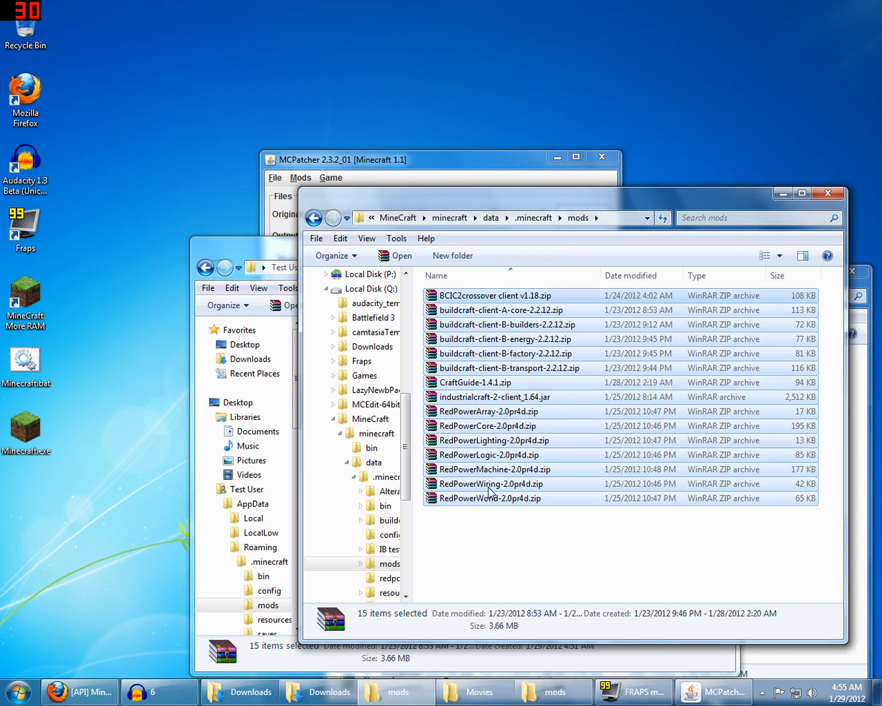
{"action": "left_click_drag", "start_coordinate": [462, 547], "coordinate": [557, 309]}
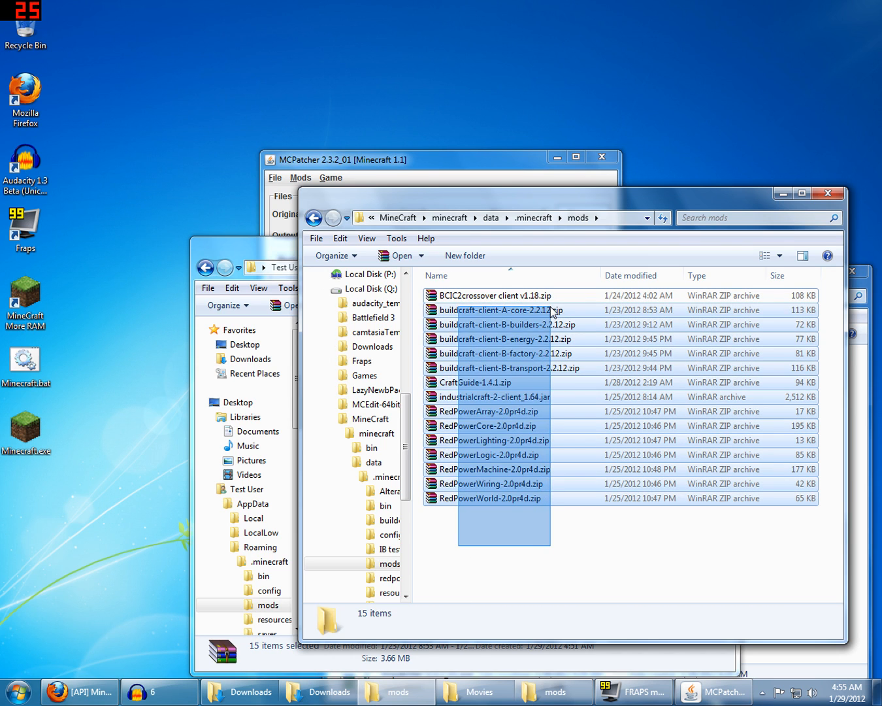
{"action": "left_click_drag", "start_coordinate": [451, 522], "coordinate": [240, 250]}
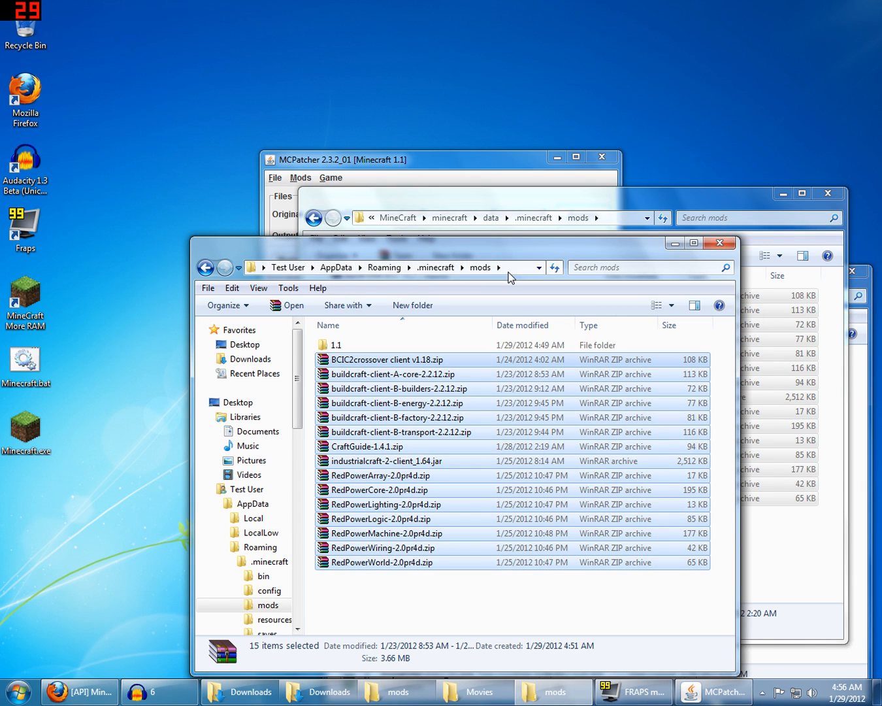
{"action": "left_click", "coordinate": [267, 561]}
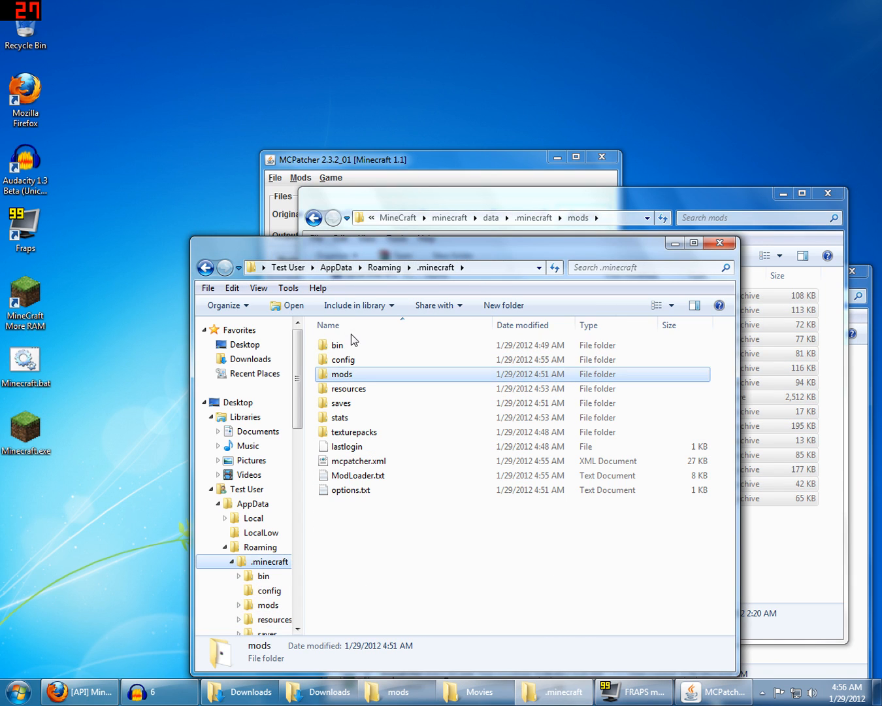
{"action": "double_click", "coordinate": [343, 375]}
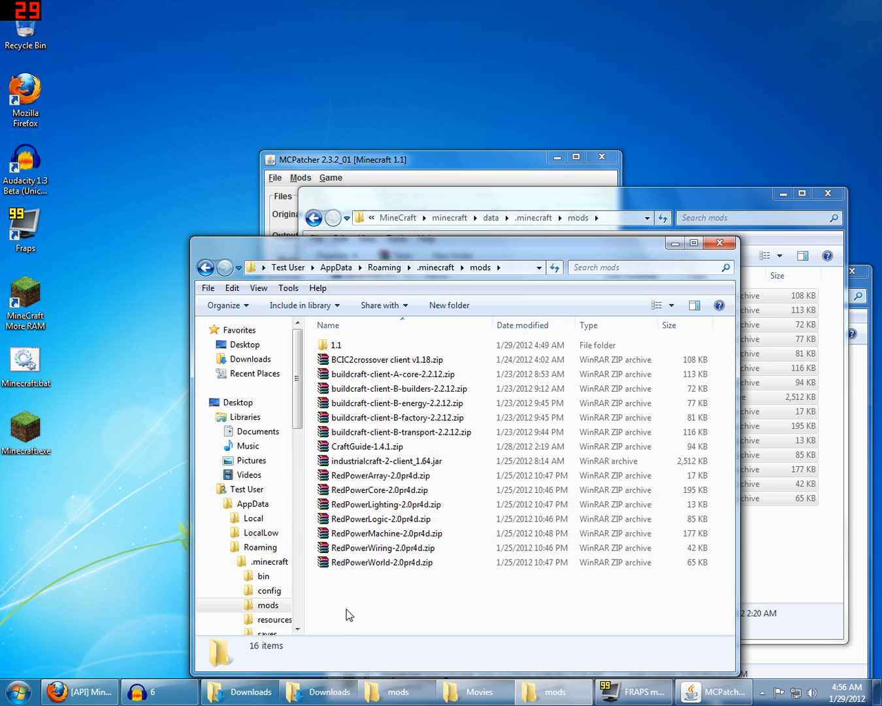
{"action": "left_click_drag", "start_coordinate": [346, 608], "coordinate": [462, 346]}
{"action": "left_click", "coordinate": [386, 632]}
{"action": "left_click", "coordinate": [782, 614]}
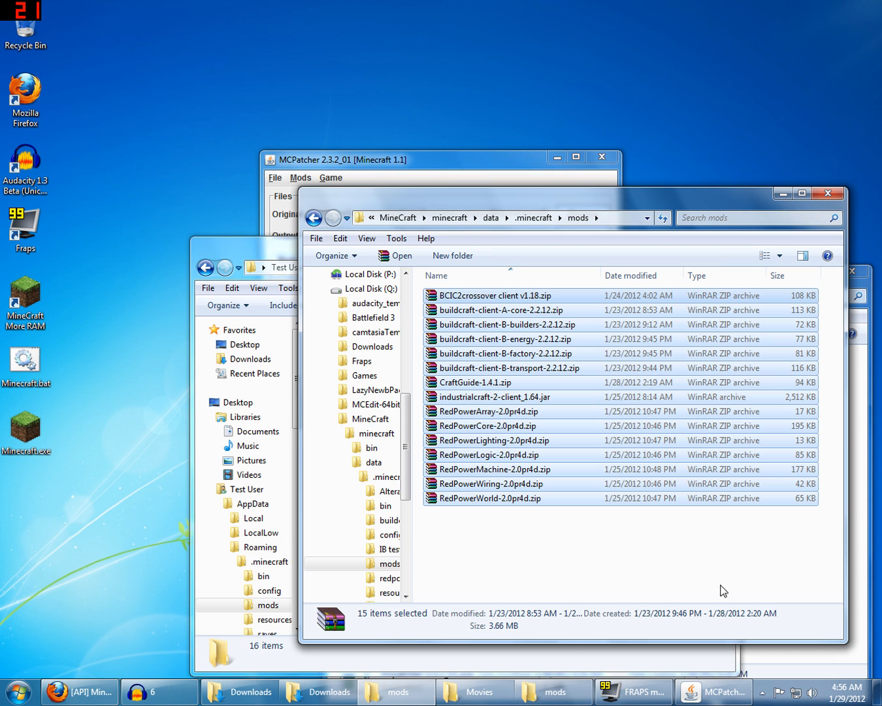
Step: Move CodeChickenCore-Client 0.4.1.zip from Downloads into the Roaming .minecraft mods folder
{"action": "left_click", "coordinate": [766, 663]}
{"action": "left_click", "coordinate": [487, 374]}
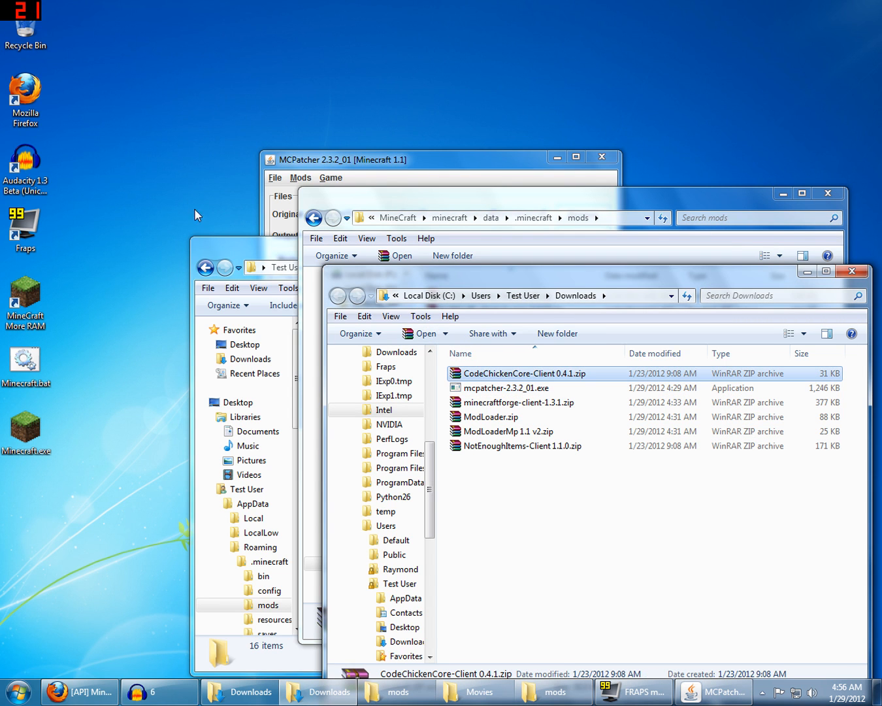
{"action": "left_click_drag", "start_coordinate": [245, 244], "coordinate": [106, 237]}
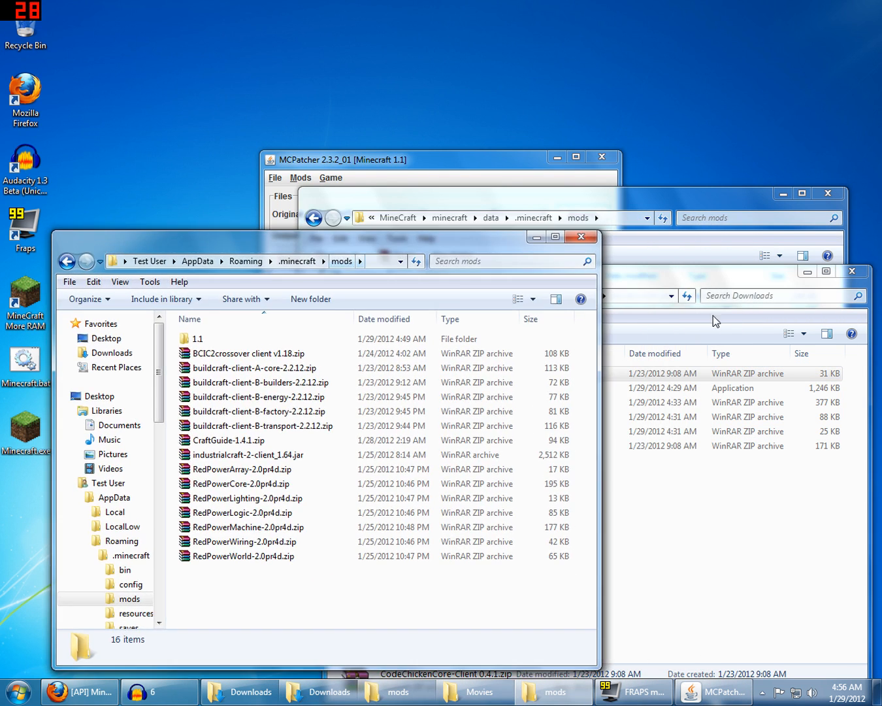
{"action": "left_click", "coordinate": [713, 317]}
{"action": "left_click_drag", "start_coordinate": [523, 373], "coordinate": [318, 590]}
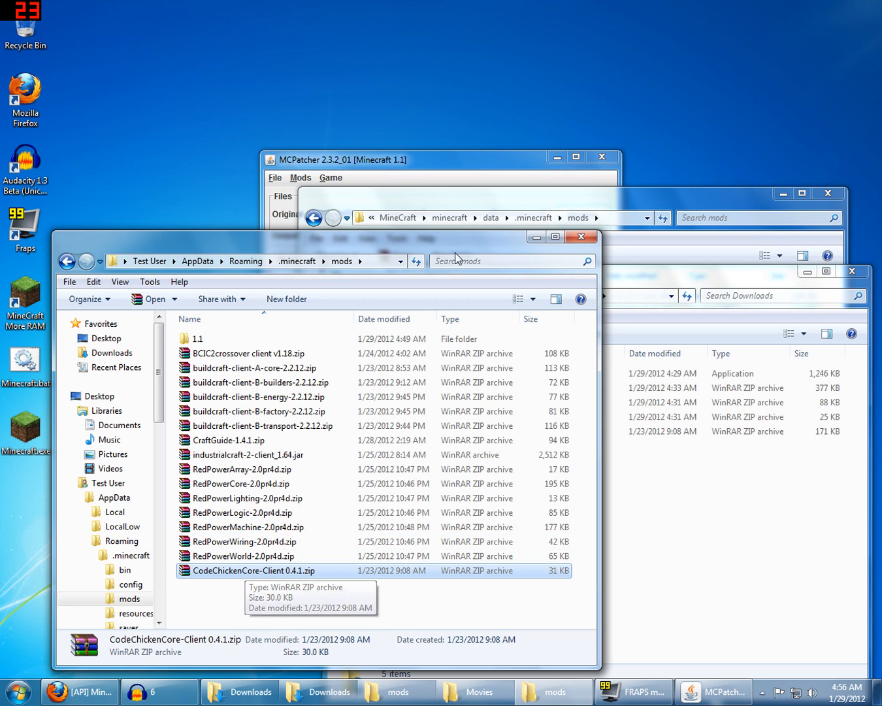
Step: Return to MCPatcher and test-launch the patched Minecraft again from the mod list
{"action": "left_click_drag", "start_coordinate": [361, 236], "coordinate": [611, 300]}
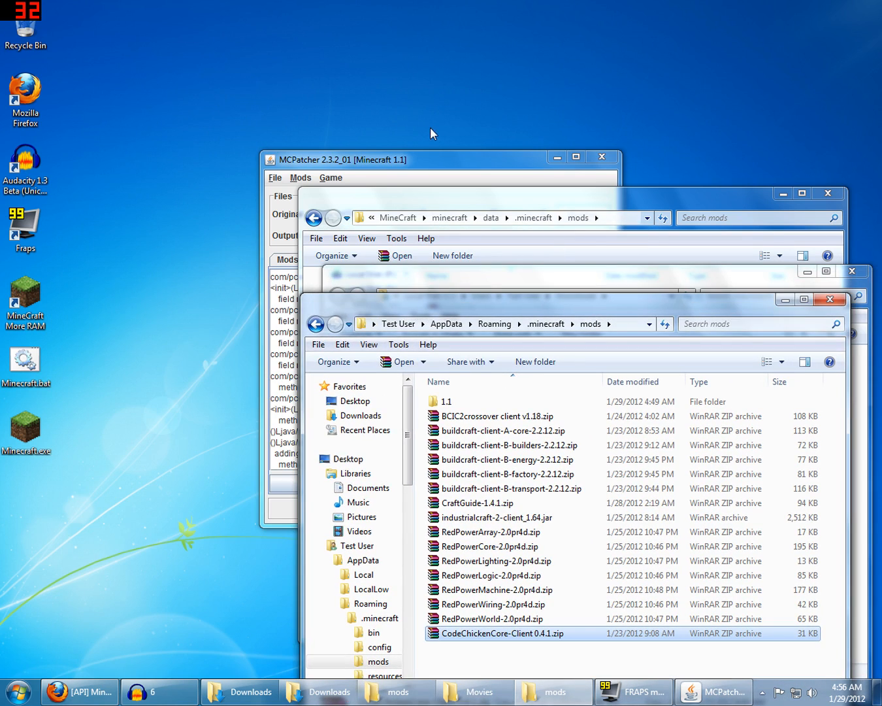
{"action": "left_click", "coordinate": [435, 156]}
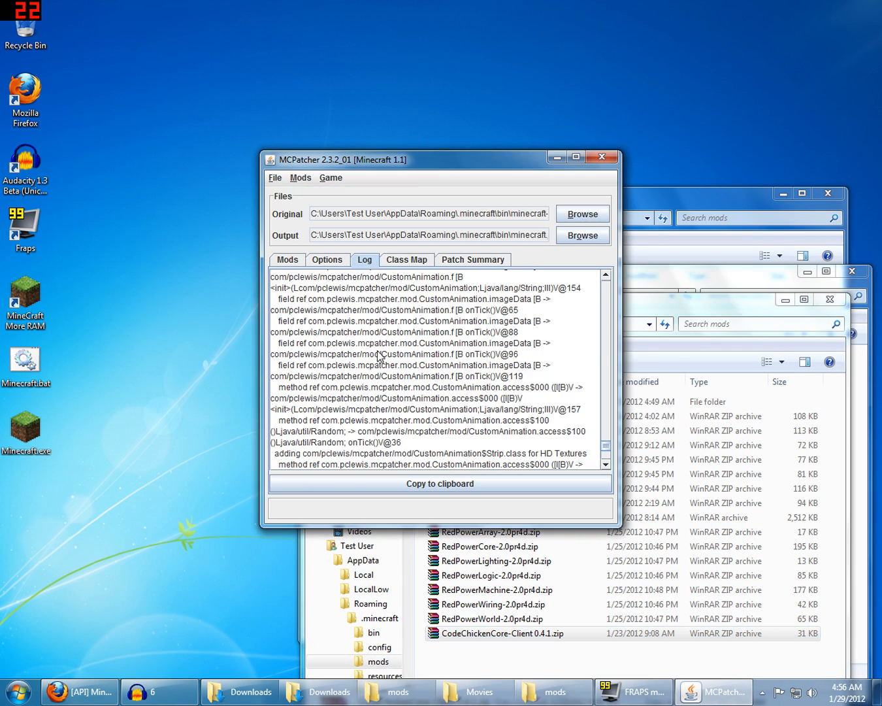
{"action": "left_click", "coordinate": [285, 260]}
{"action": "left_click", "coordinate": [283, 463]}
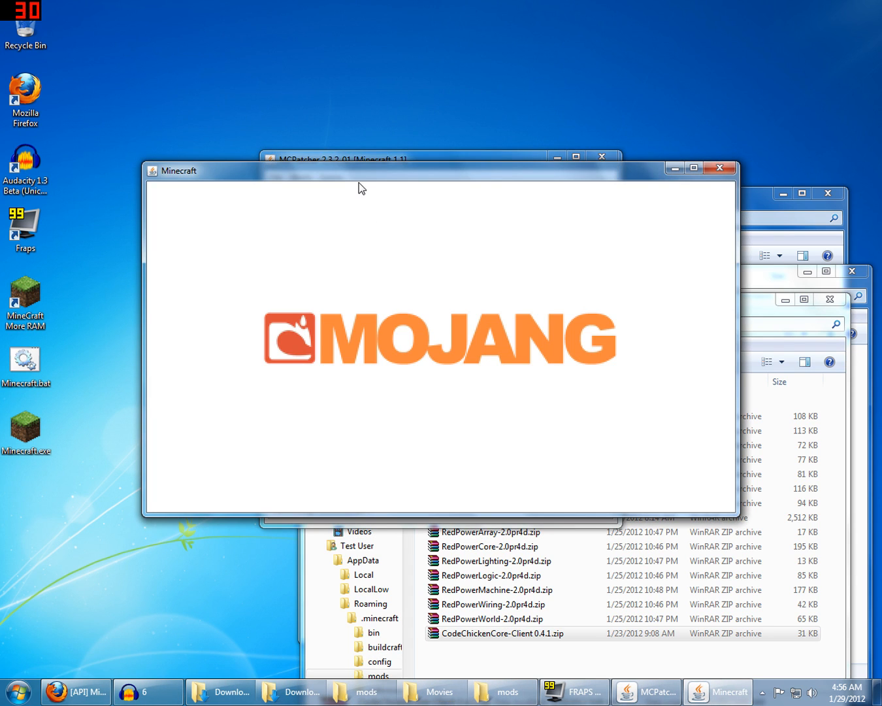
{"action": "left_click_drag", "start_coordinate": [360, 174], "coordinate": [358, 183]}
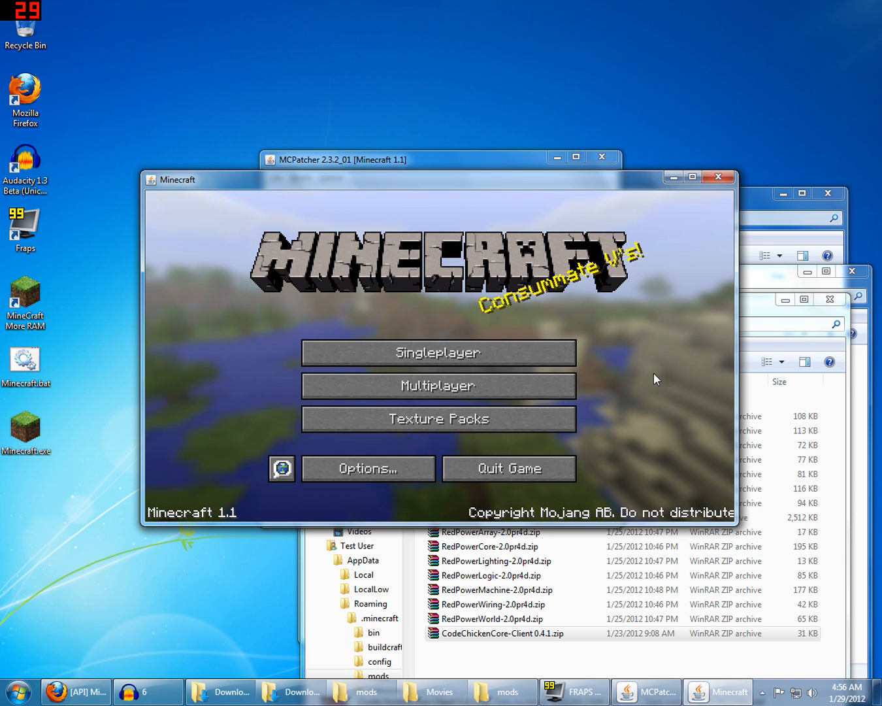
Step: Delete the existing singleplayer world and create a new Survival world named New World
{"action": "left_click", "coordinate": [407, 352]}
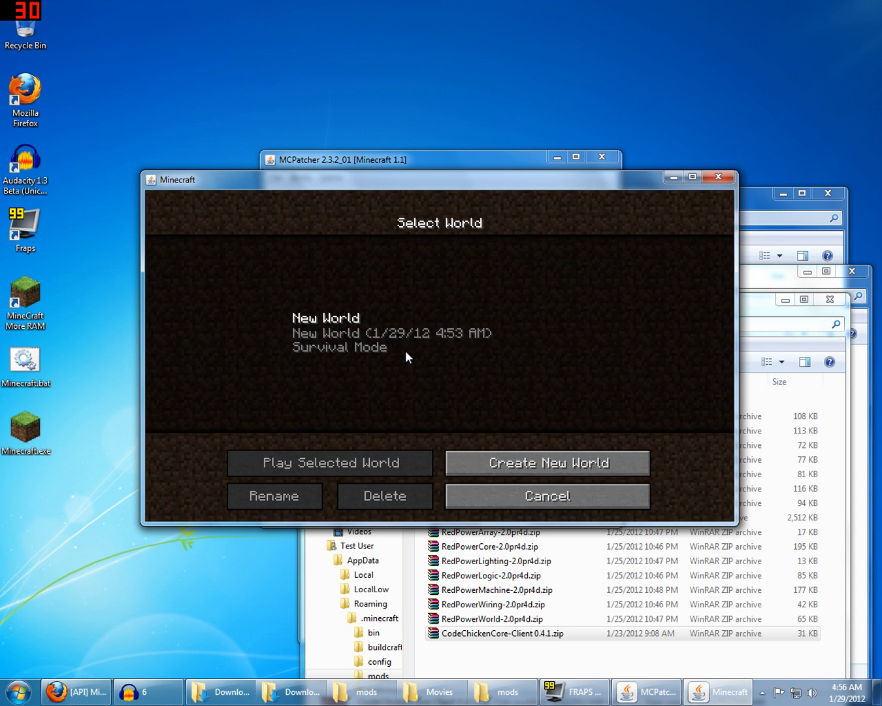
{"action": "left_click", "coordinate": [390, 328]}
{"action": "left_click", "coordinate": [375, 496]}
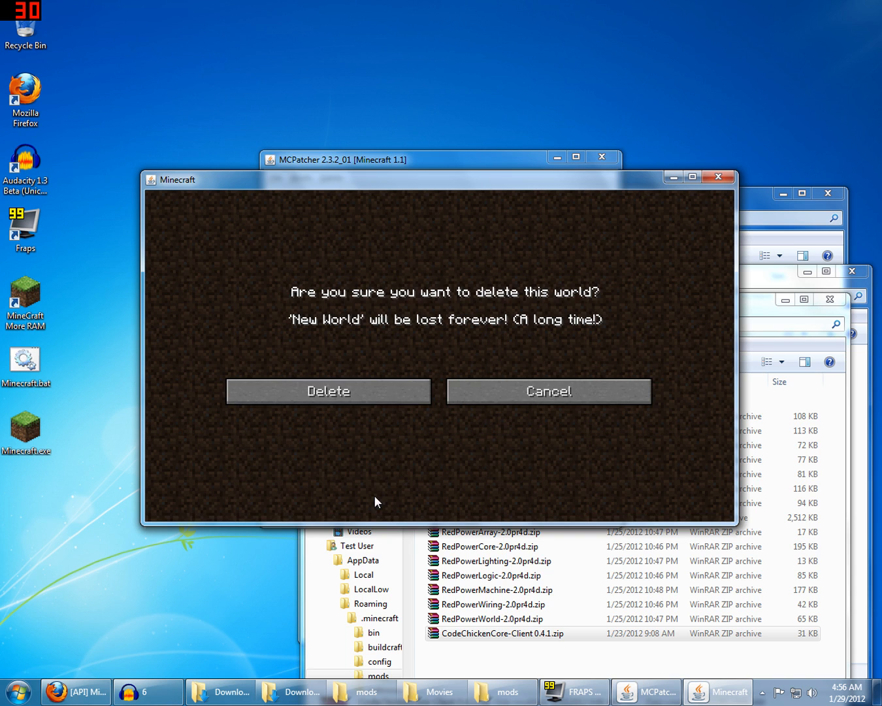
{"action": "left_click", "coordinate": [386, 393]}
{"action": "left_click", "coordinate": [520, 463]}
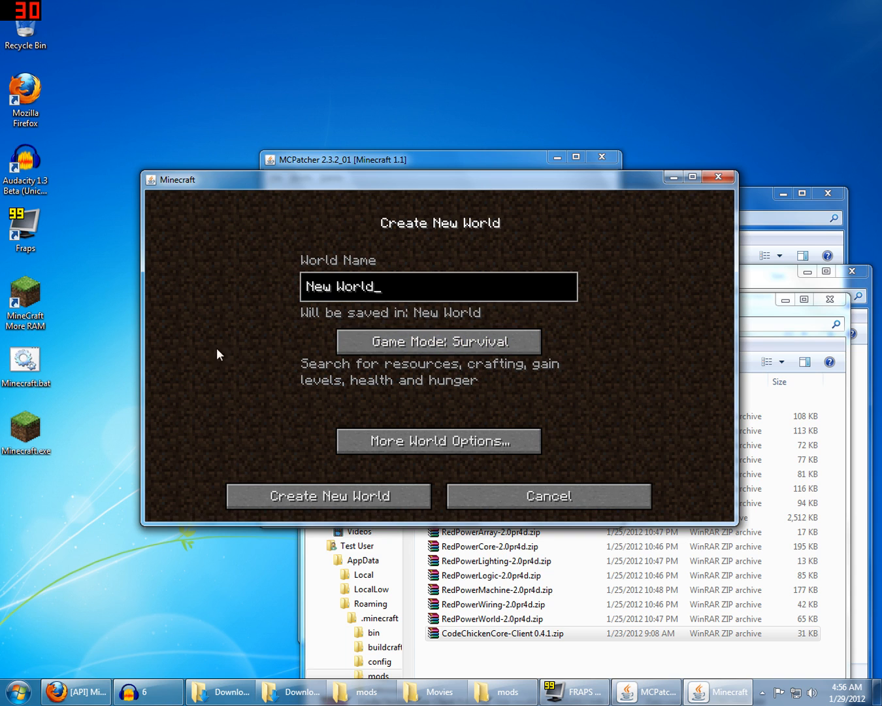
{"action": "left_click", "coordinate": [273, 497]}
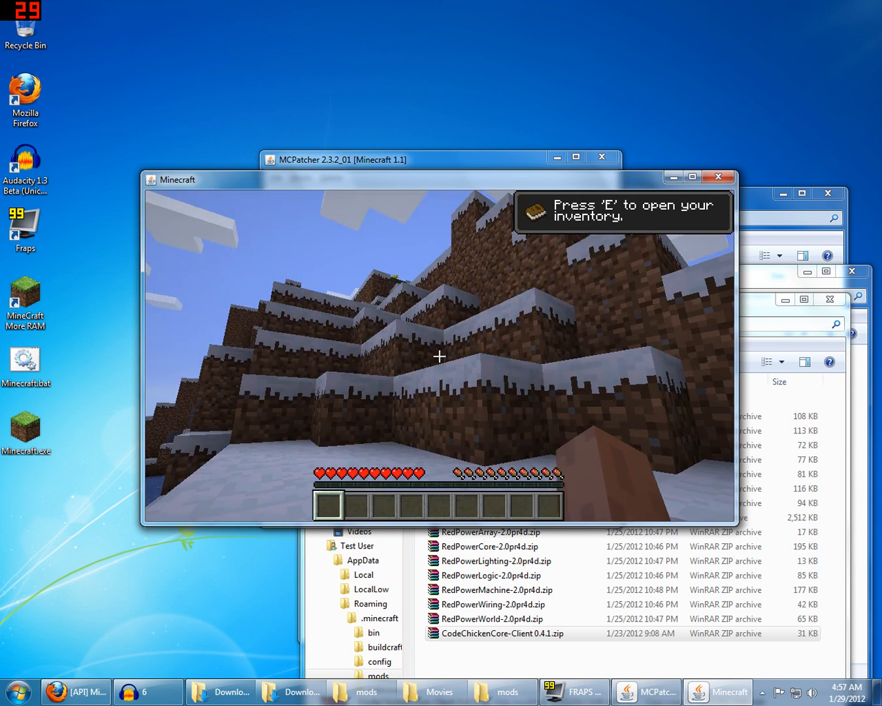
Step: Walk and jump across the snowy hillside towards the water to look around the new world
{"action": "key", "text": "w"}
{"action": "key", "text": "space"}
{"action": "key", "text": "space"}
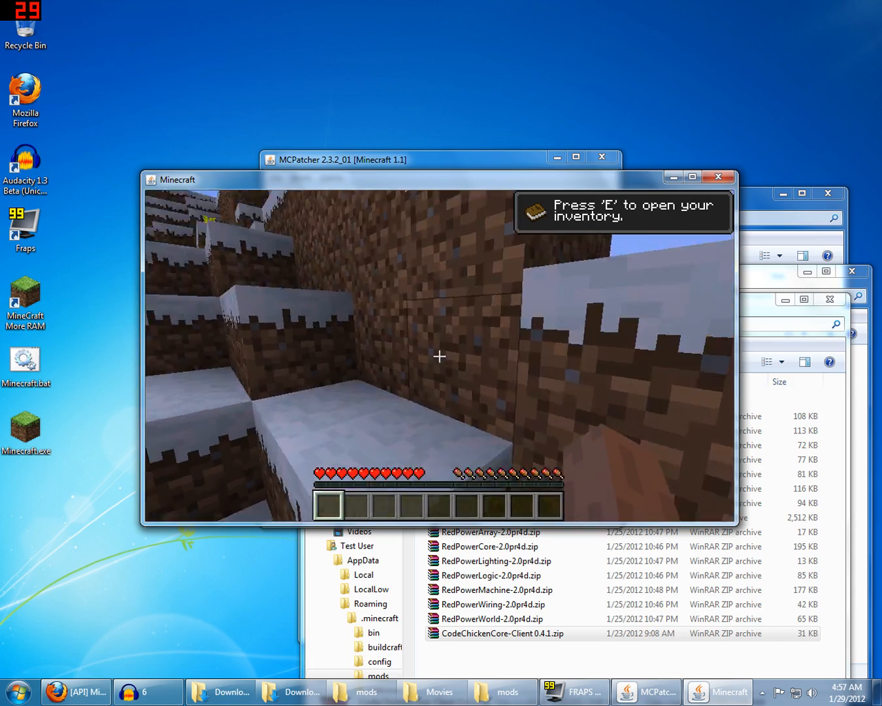
{"action": "key", "text": "w"}
{"action": "key", "text": "space"}
{"action": "key", "text": "space"}
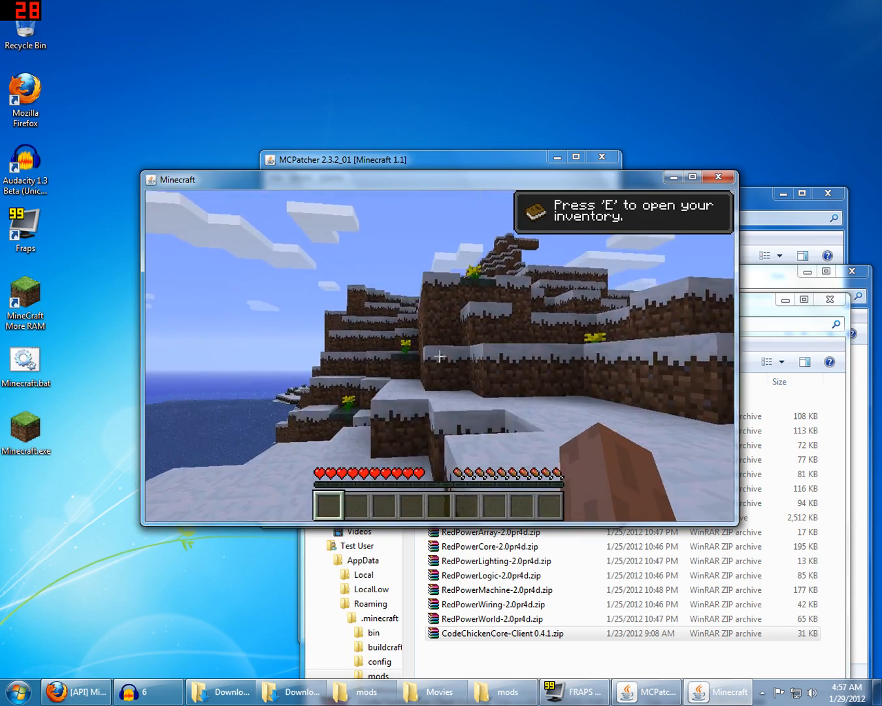
{"action": "key", "text": "w"}
{"action": "key", "text": "space"}
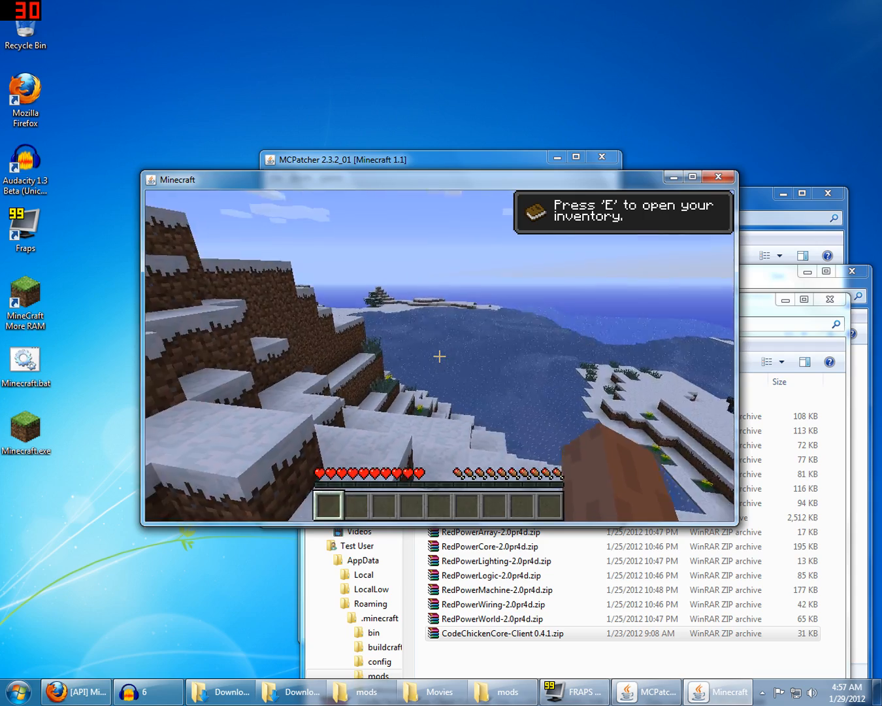
{"action": "key", "text": "w"}
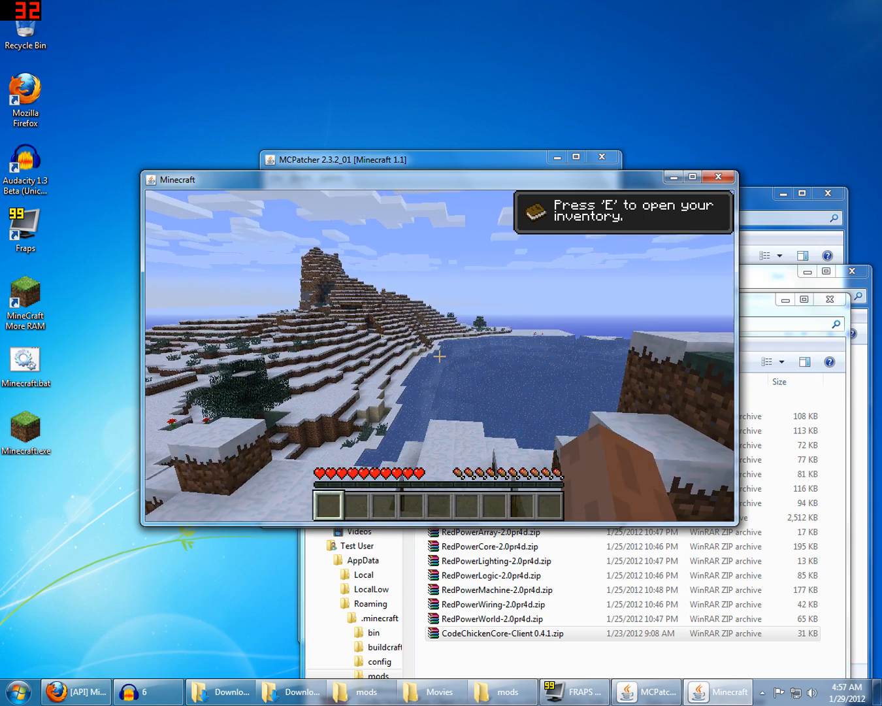
{"action": "key", "text": "w"}
{"action": "key", "text": "space"}
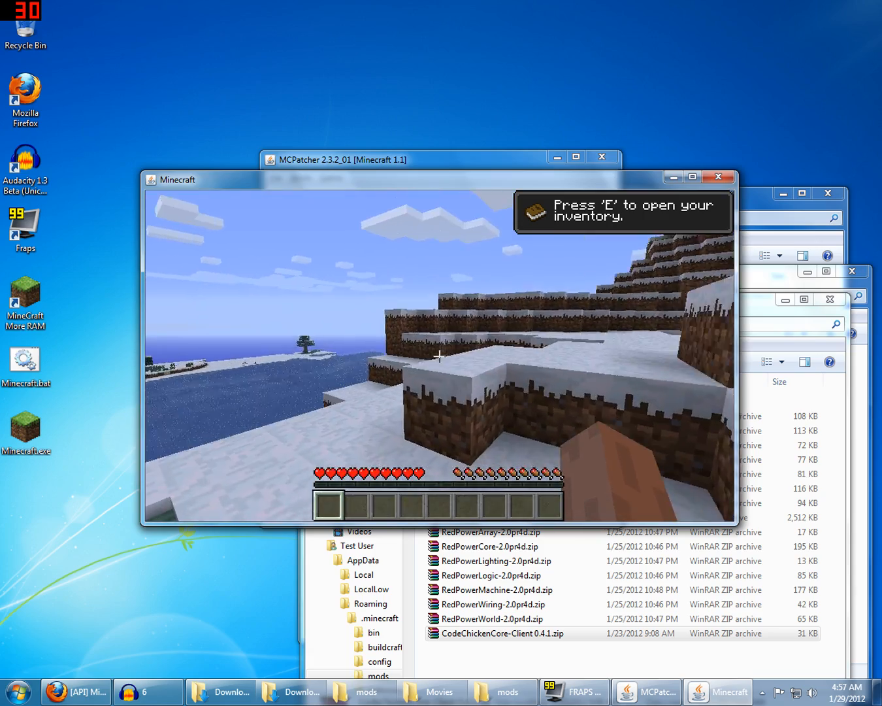
{"action": "key", "text": "w"}
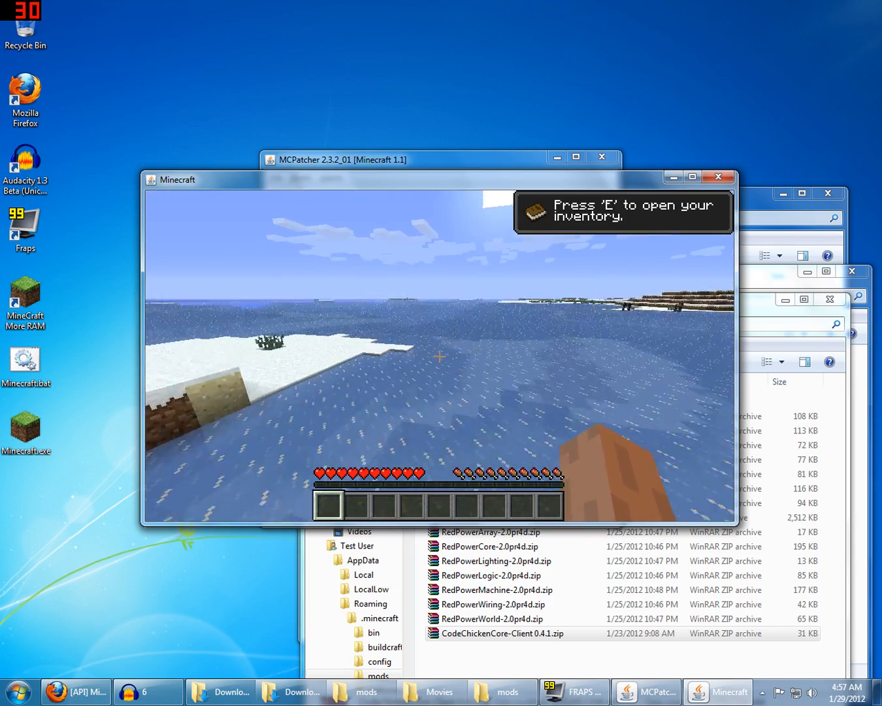
Step: Cross the snowy shore and the frozen ocean to look over the surrounding terrain of the new world
{"action": "key", "text": "w"}
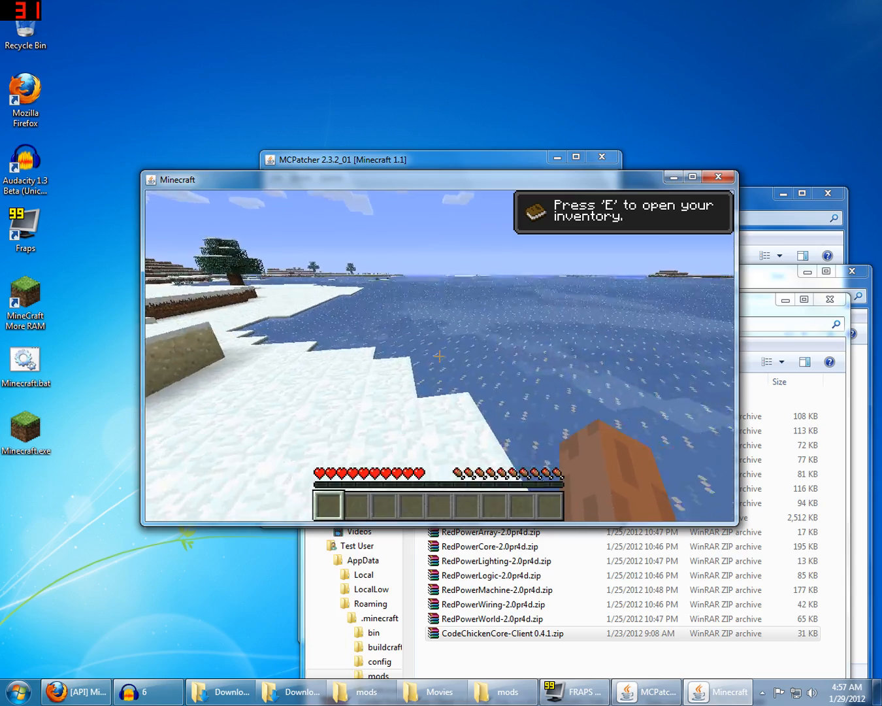
{"action": "key", "text": "w"}
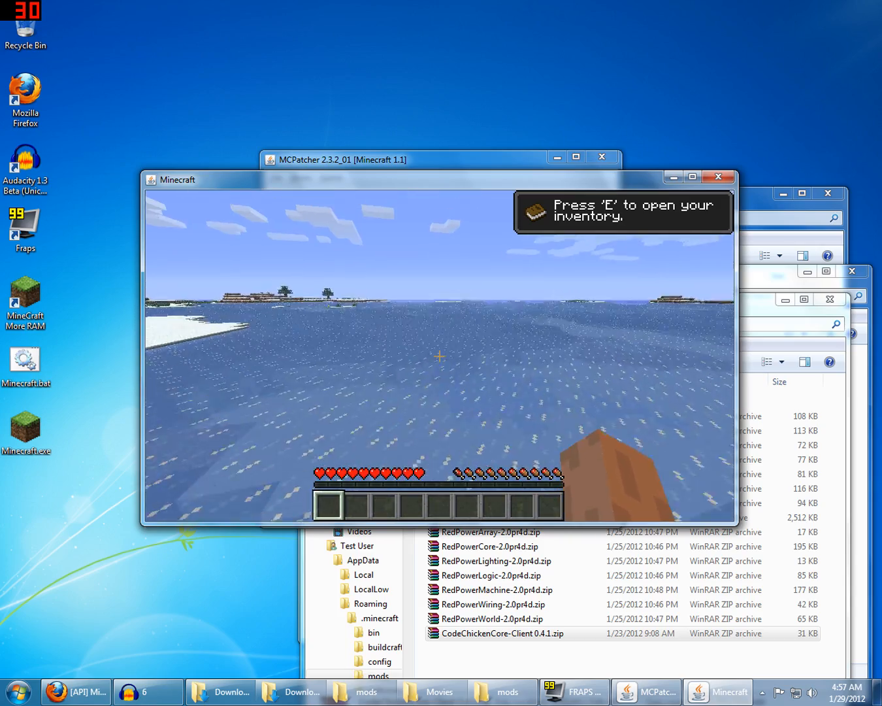
{"action": "key", "text": "w"}
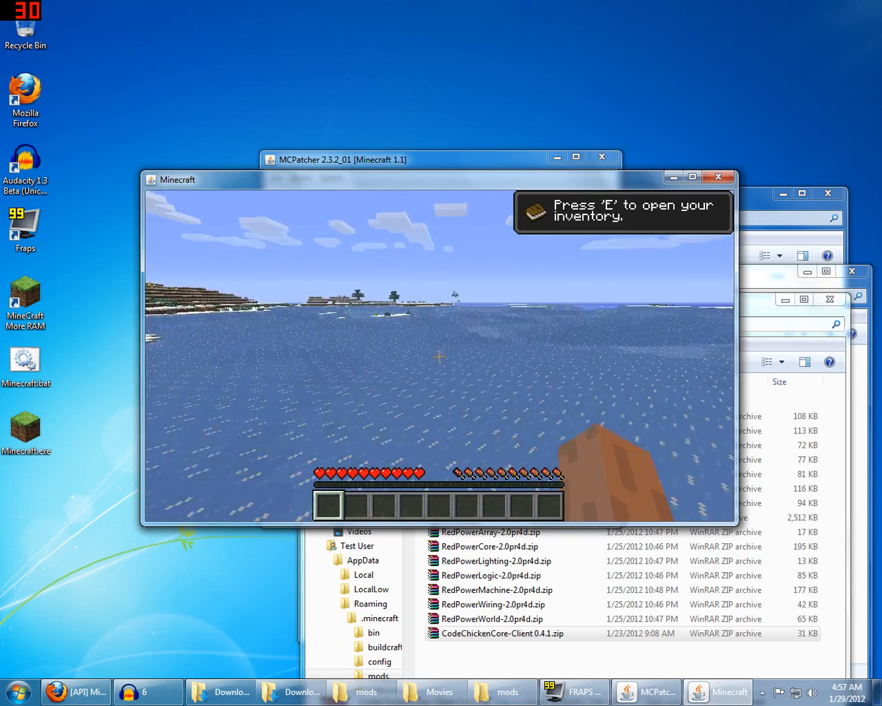
{"action": "key", "text": "w"}
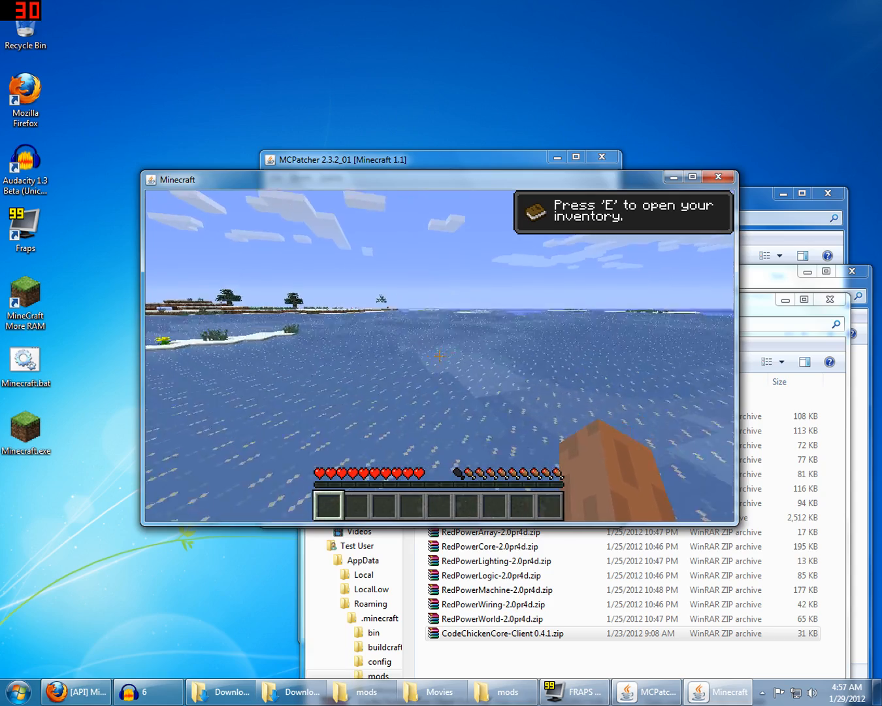
{"action": "key", "text": "w"}
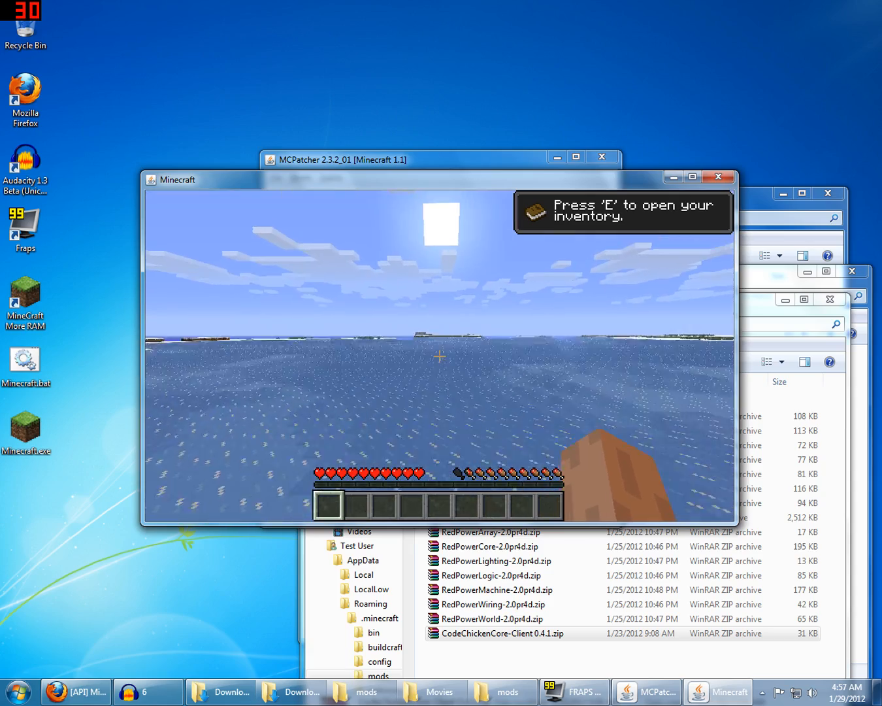
{"action": "key", "text": "w"}
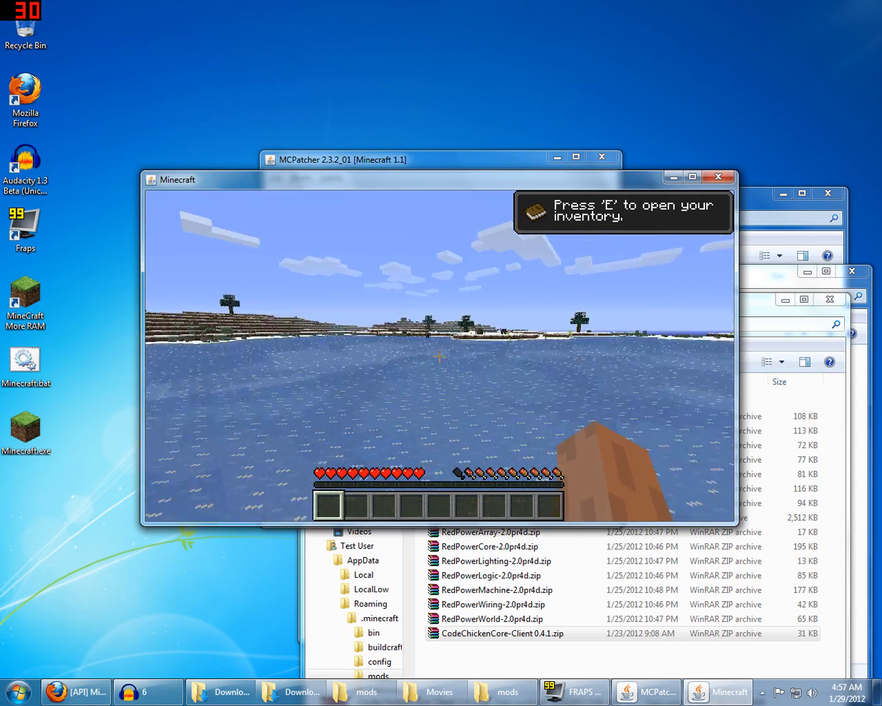
{"action": "key", "text": "w"}
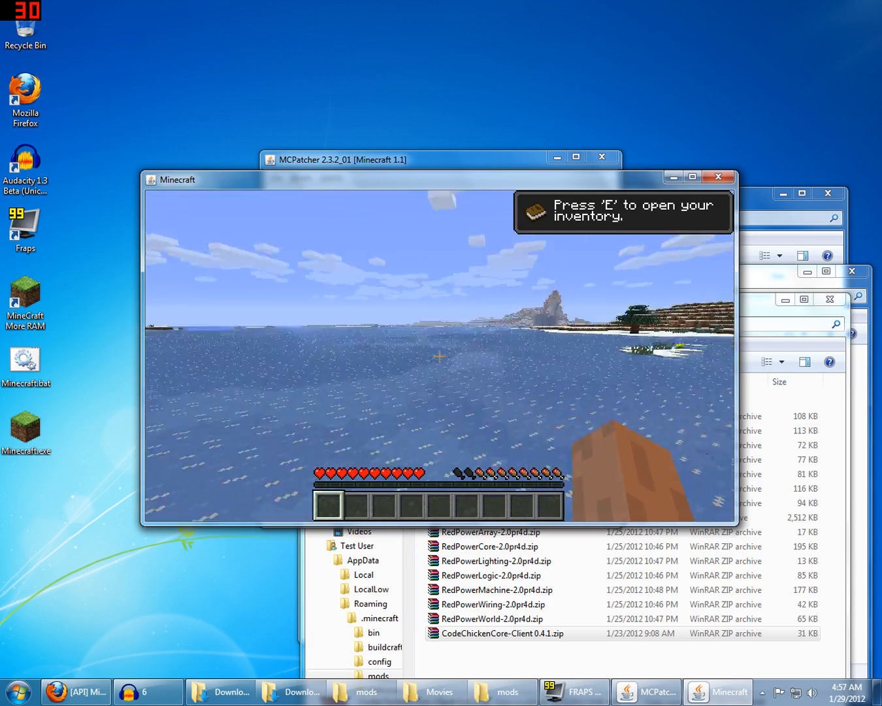
{"action": "key", "text": "w"}
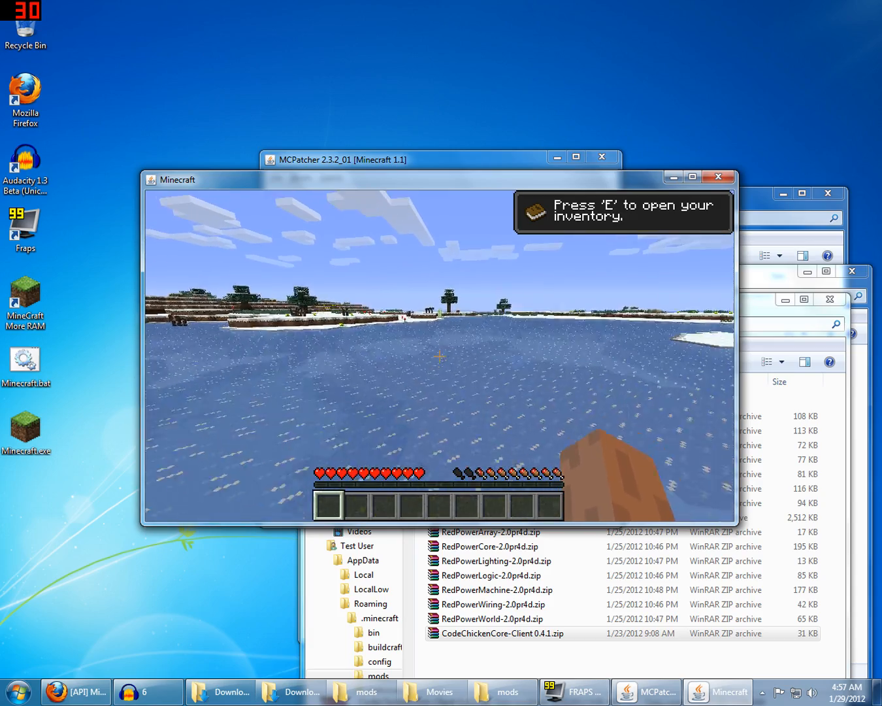
Step: Save and quit the snowy world, and create another Survival singleplayer world named New World
{"action": "key", "text": "Escape"}
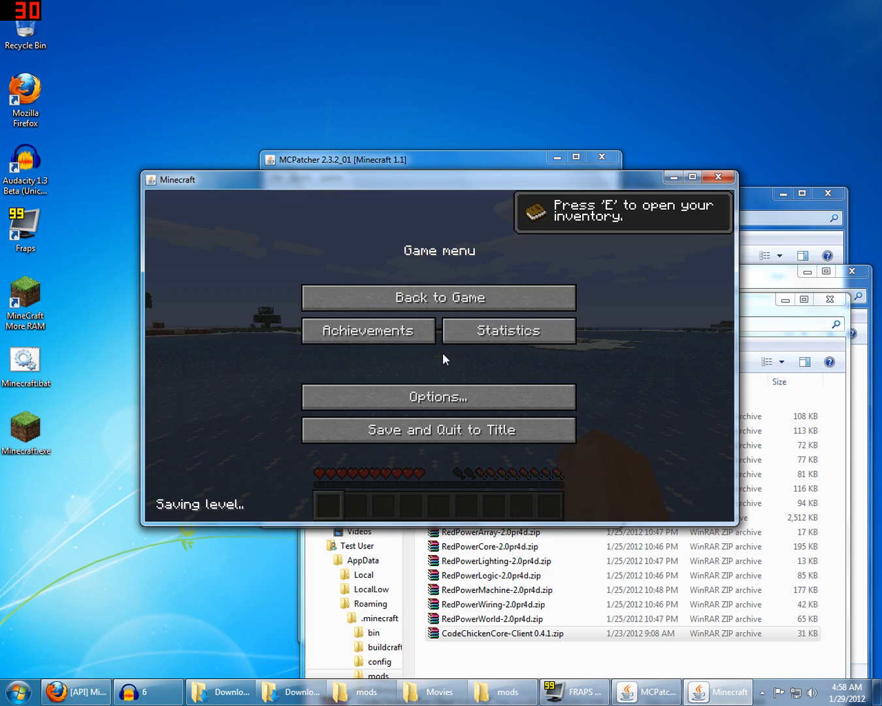
{"action": "left_click", "coordinate": [460, 428]}
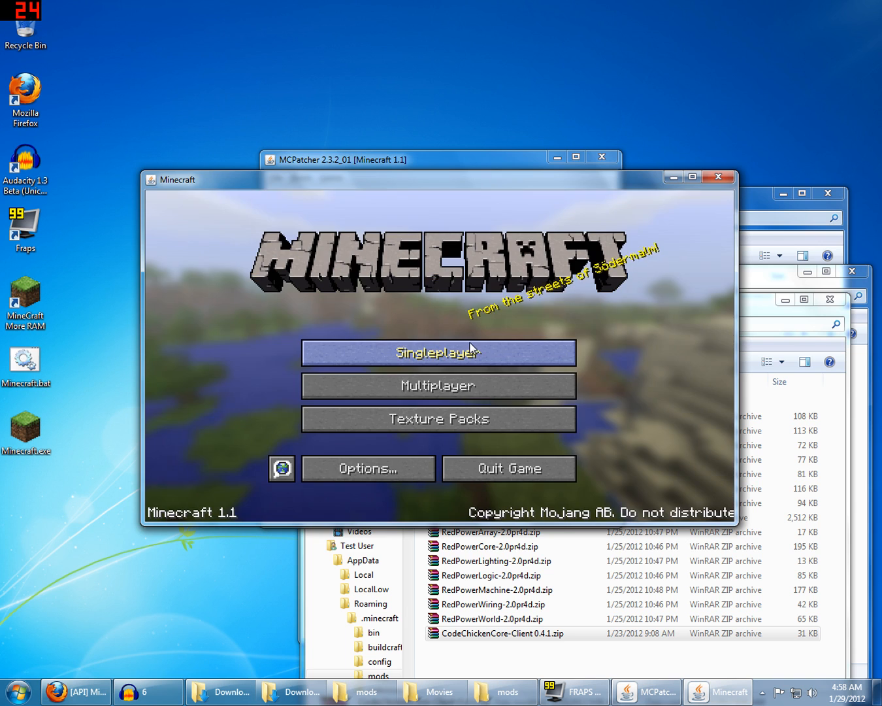
{"action": "left_click", "coordinate": [422, 350]}
{"action": "left_click", "coordinate": [575, 450]}
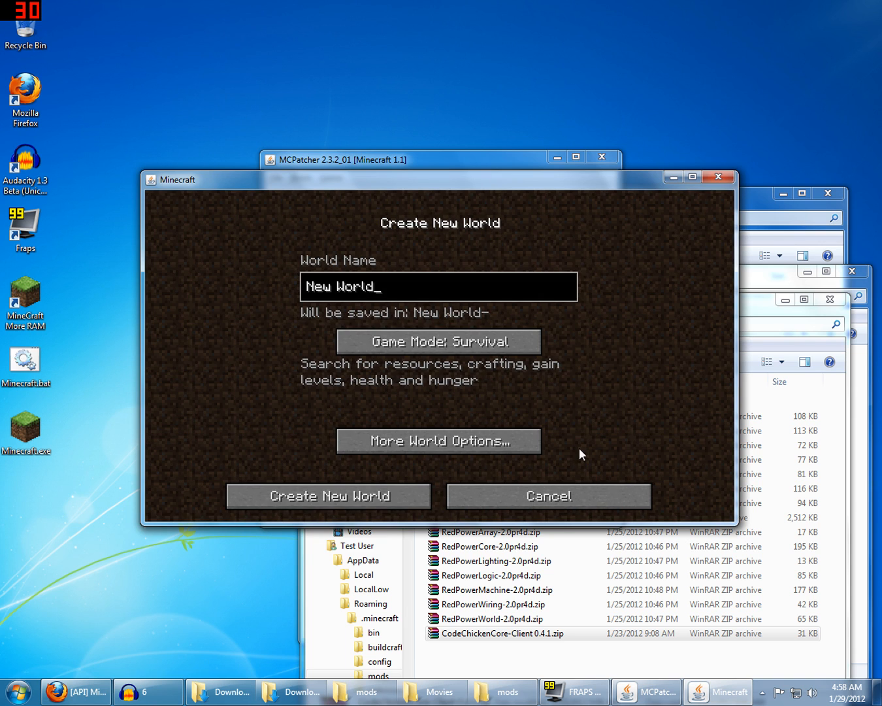
{"action": "left_click", "coordinate": [243, 493]}
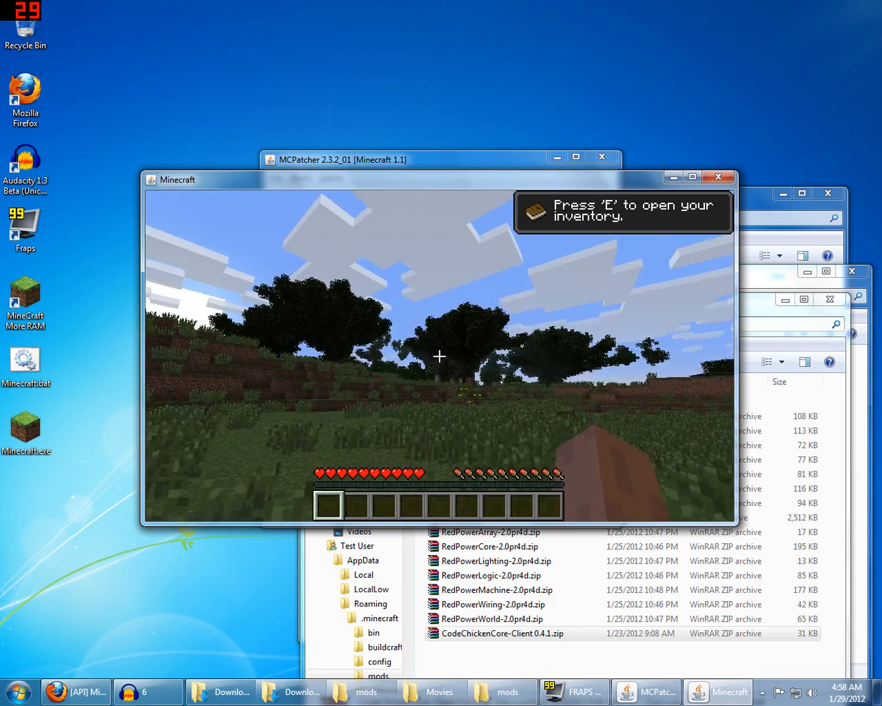
Step: Explore the swamp by swimming across the water and walking among the vine-covered trees and sheep
{"action": "key", "text": "w"}
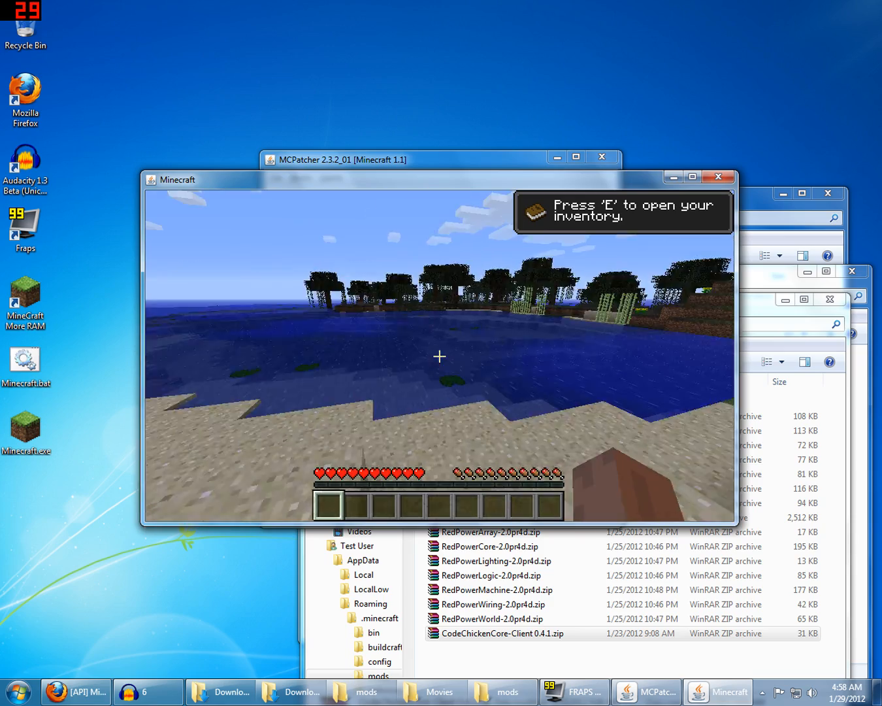
{"action": "key", "text": "w"}
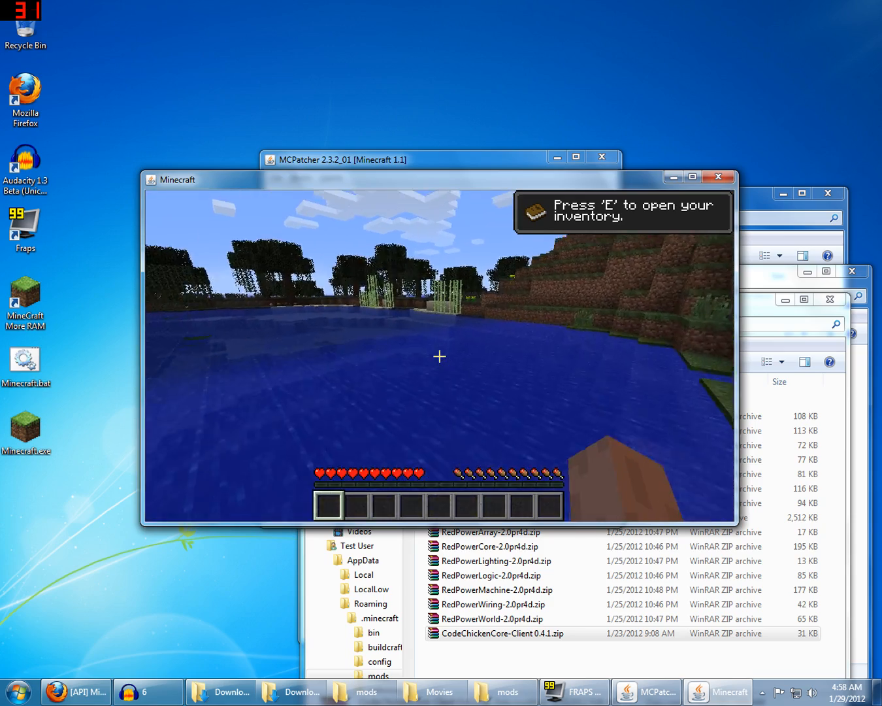
{"action": "key", "text": "w"}
{"action": "key", "text": "space"}
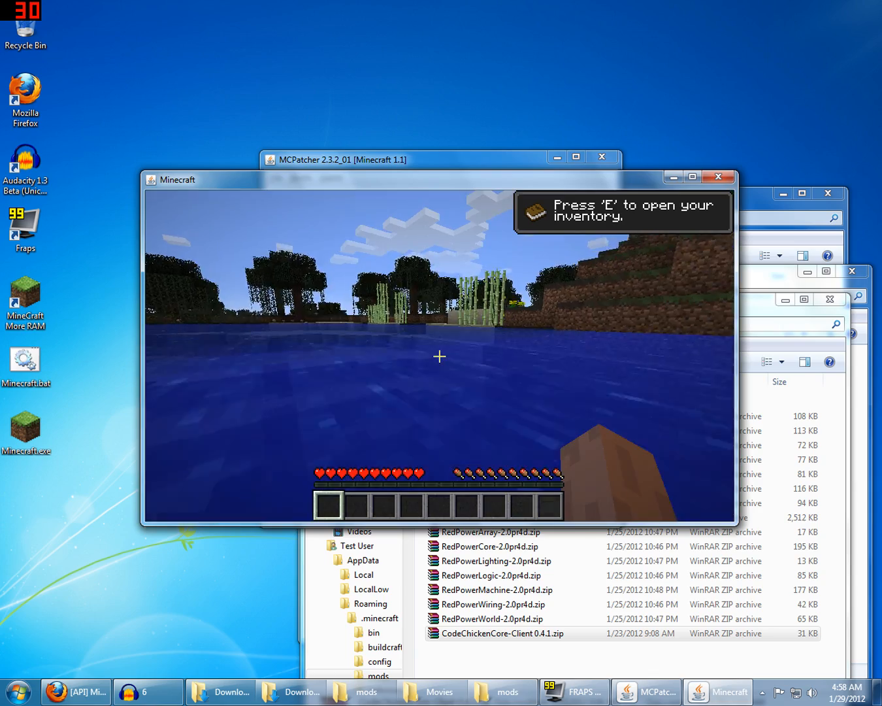
{"action": "key", "text": "w"}
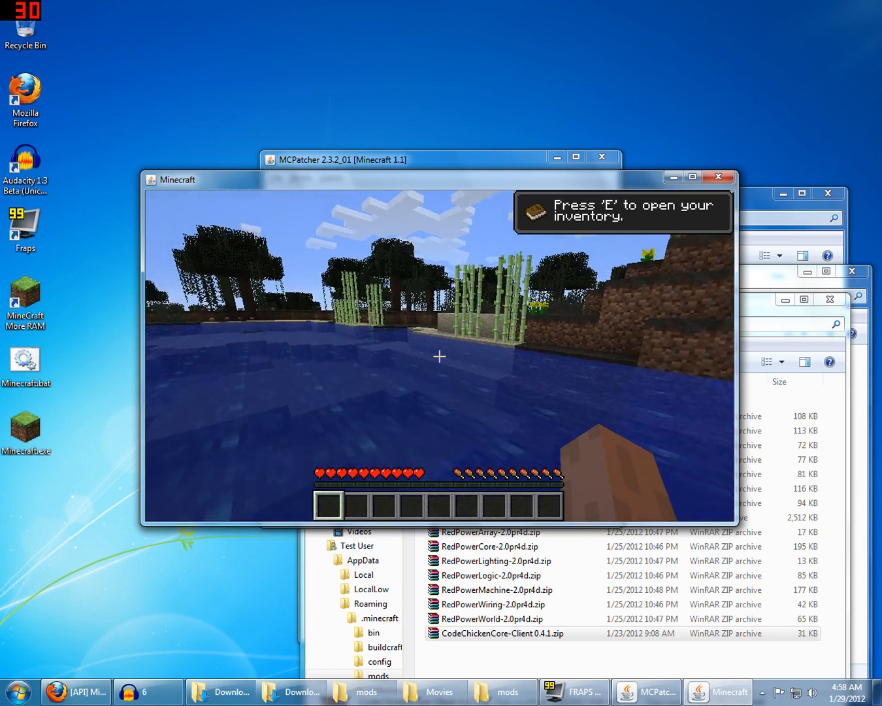
{"action": "key", "text": "w"}
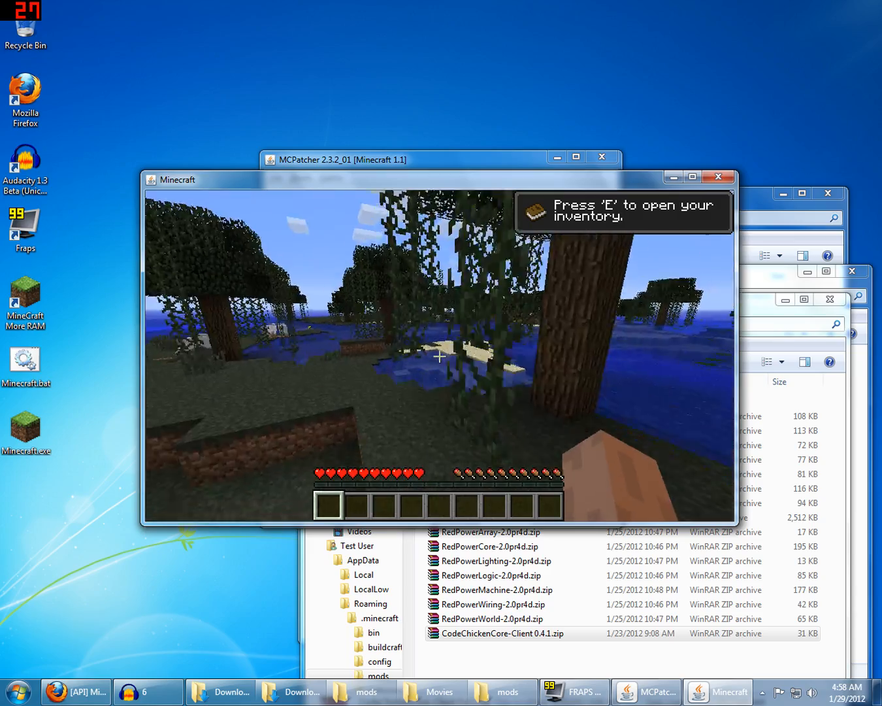
{"action": "key", "text": "w"}
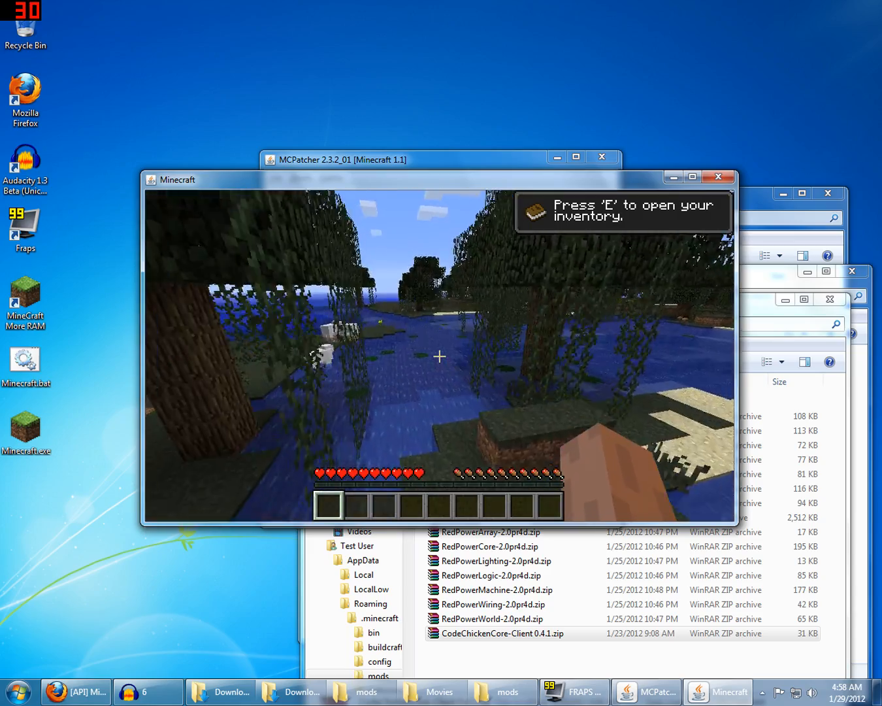
{"action": "key", "text": "w"}
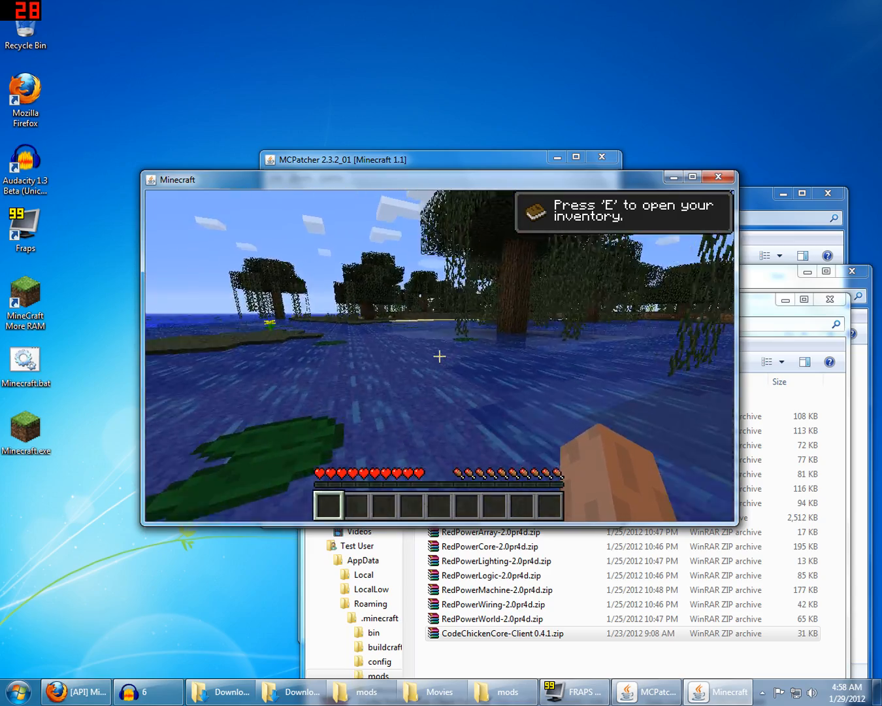
{"action": "key", "text": "w"}
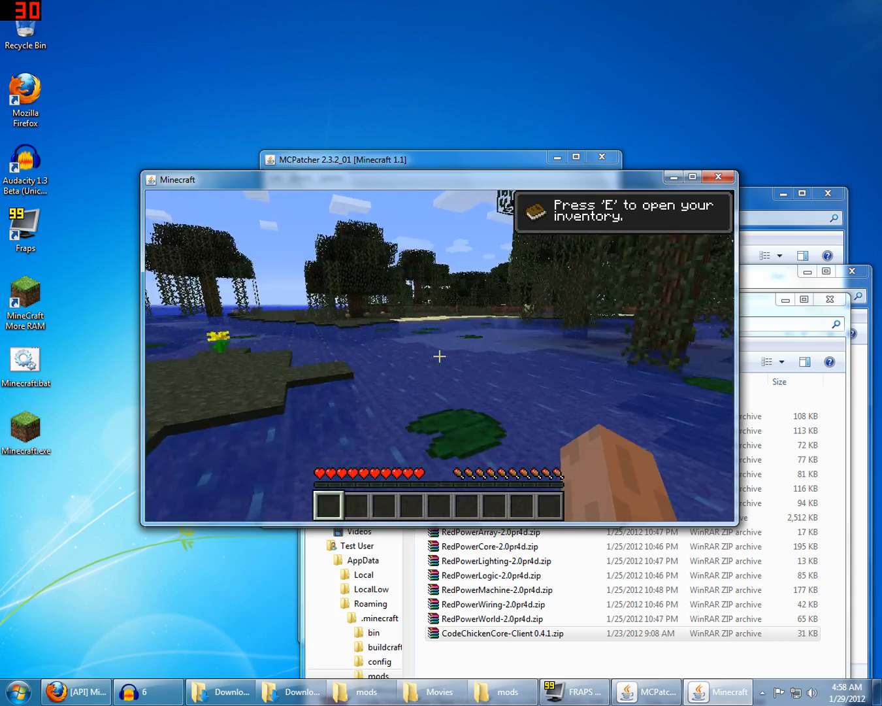
{"action": "key", "text": "w"}
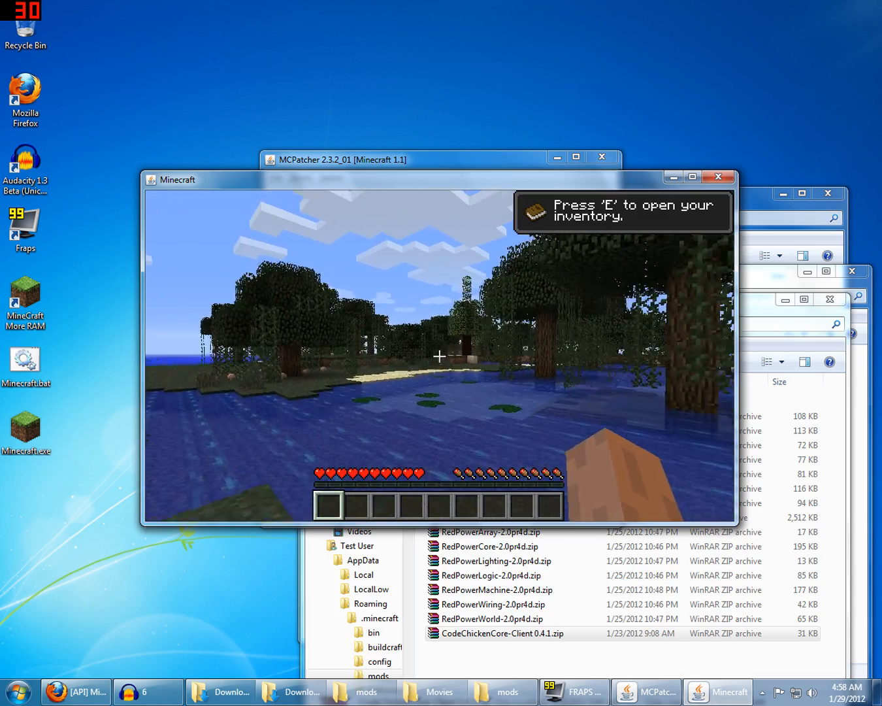
{"action": "key", "text": "w"}
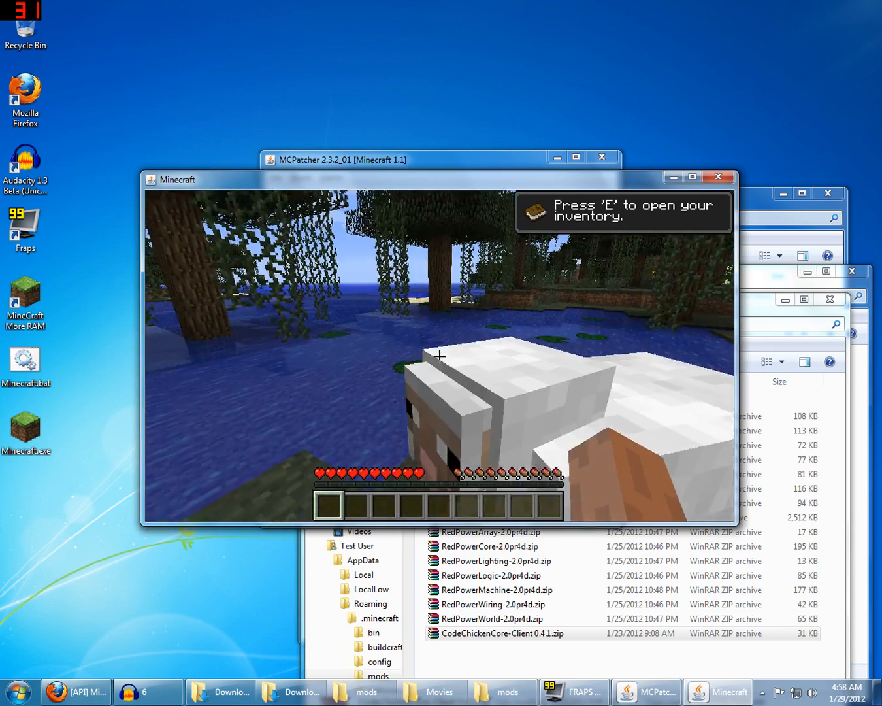
{"action": "key", "text": "w"}
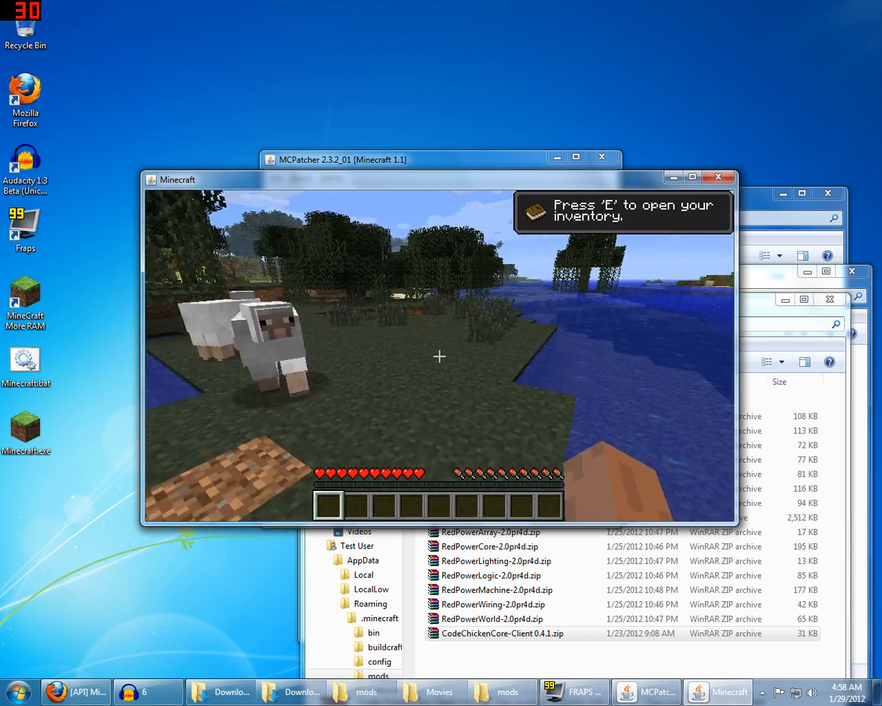
{"action": "key", "text": "w"}
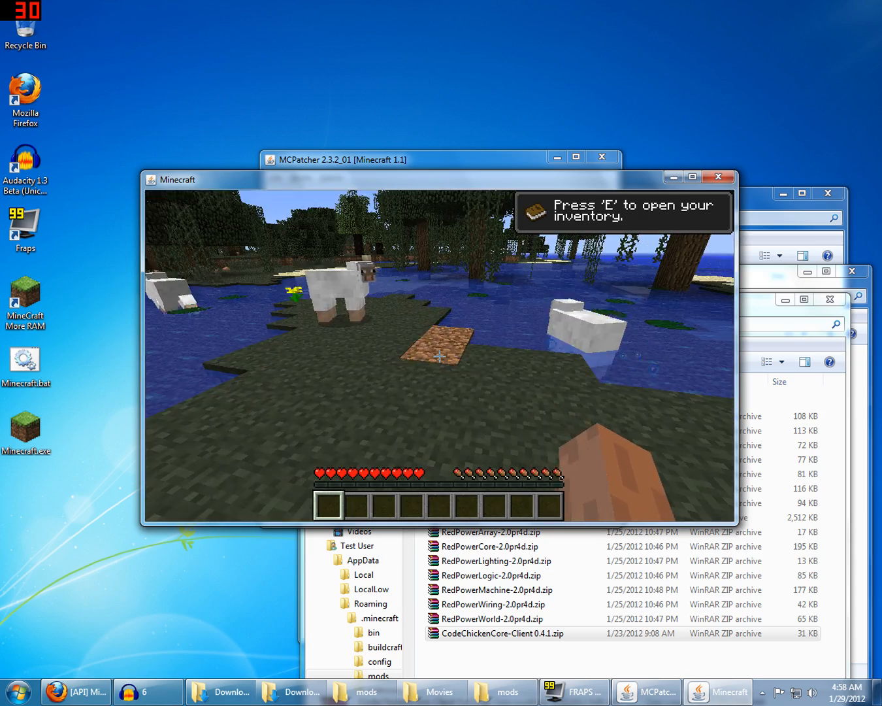
Step: Save the swamp world, leave it for the title screen and quit Minecraft
{"action": "key", "text": "Escape"}
{"action": "left_click", "coordinate": [494, 431]}
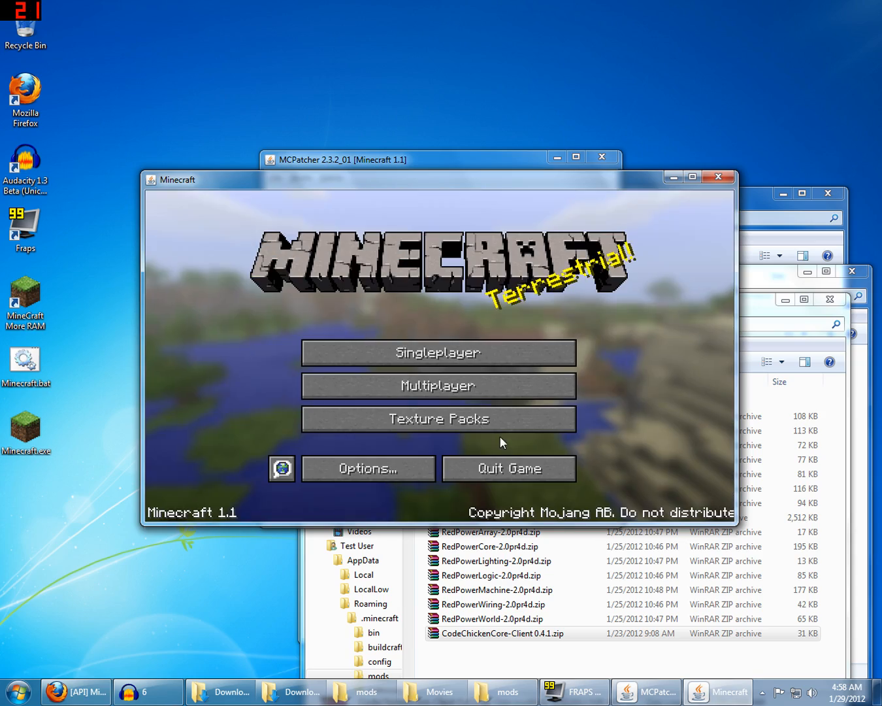
{"action": "left_click", "coordinate": [495, 471]}
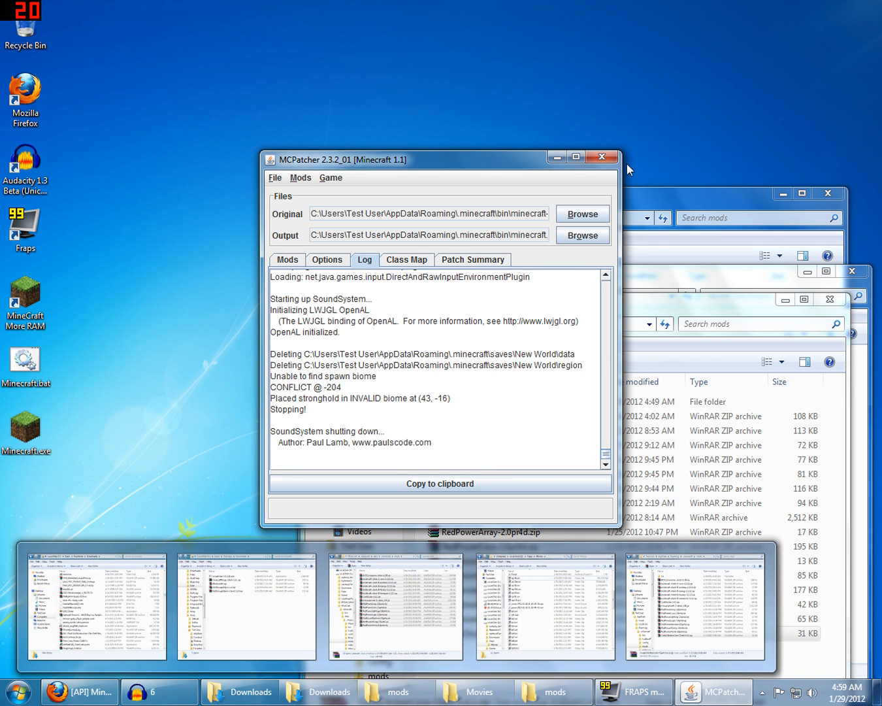
Step: Show the Roaming .minecraft folder and the existing MineCraft\minecraft\data\.minecraft folder side by side in Windows Explorer
{"action": "left_click_drag", "start_coordinate": [678, 310], "coordinate": [706, 204]}
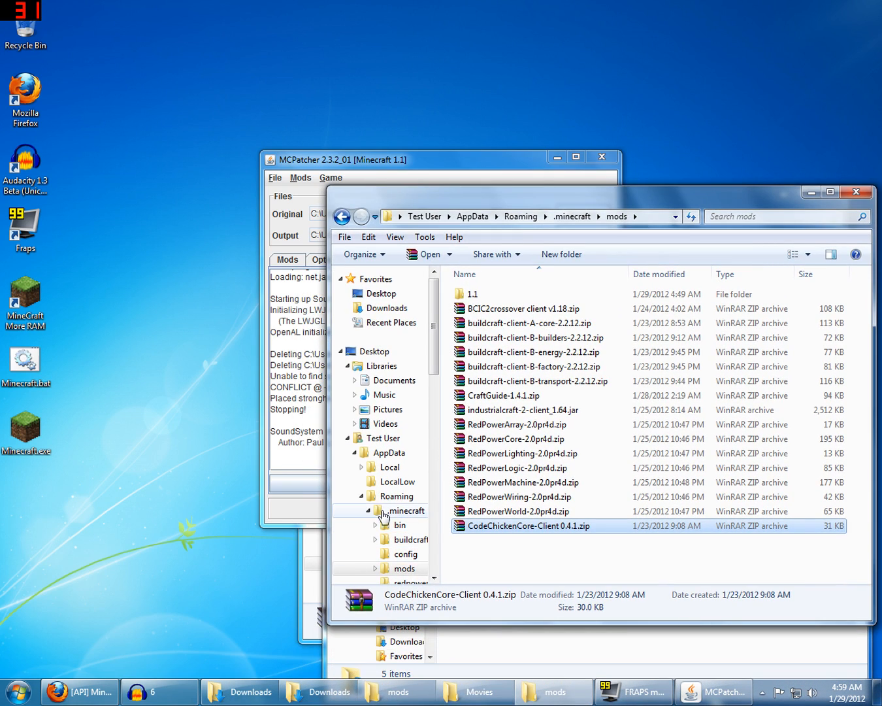
{"action": "left_click", "coordinate": [385, 510]}
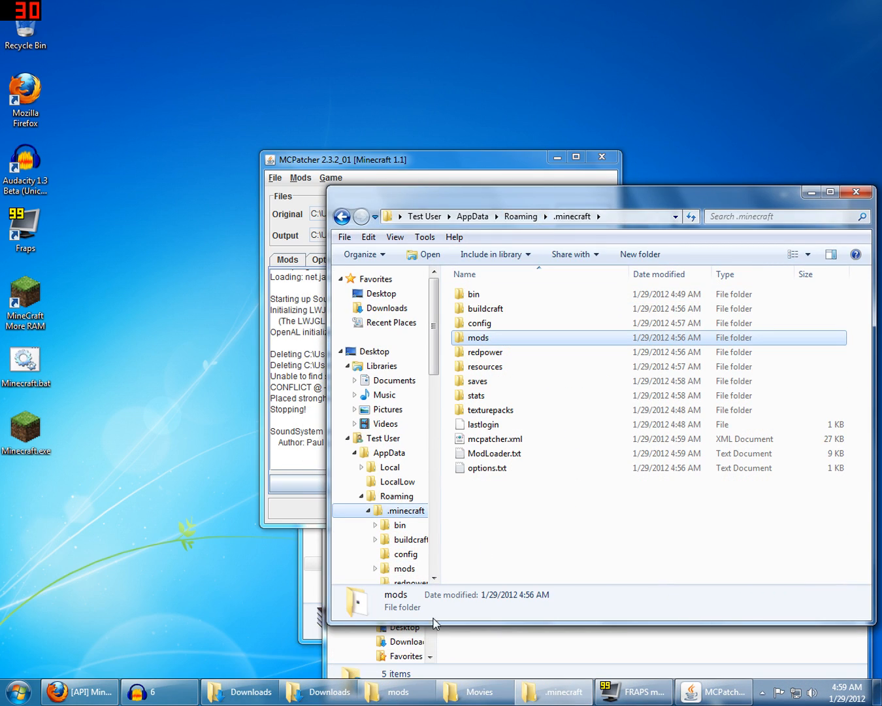
{"action": "left_click", "coordinate": [413, 692]}
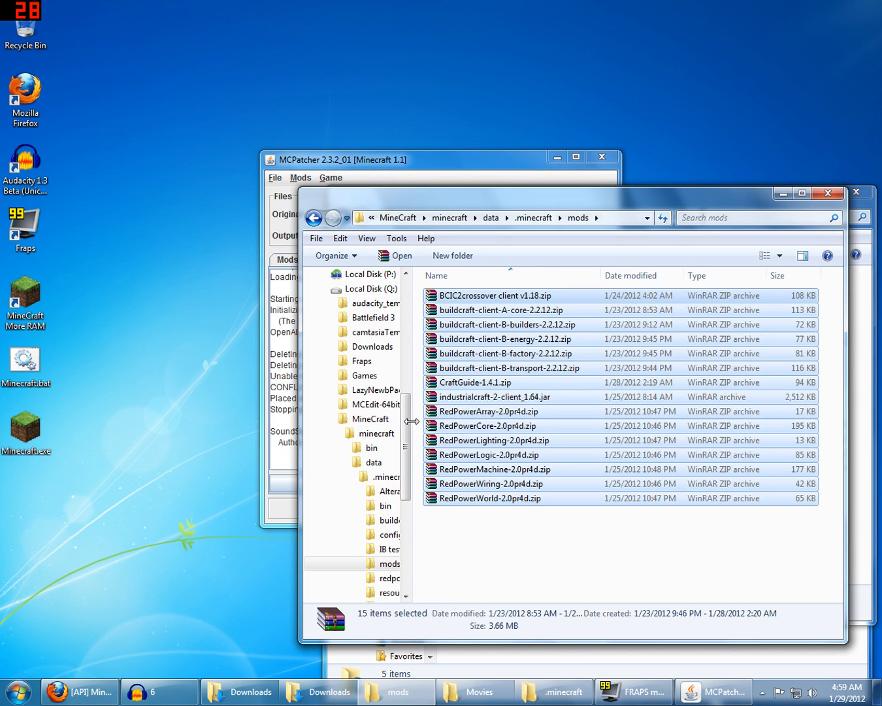
{"action": "left_click", "coordinate": [380, 477]}
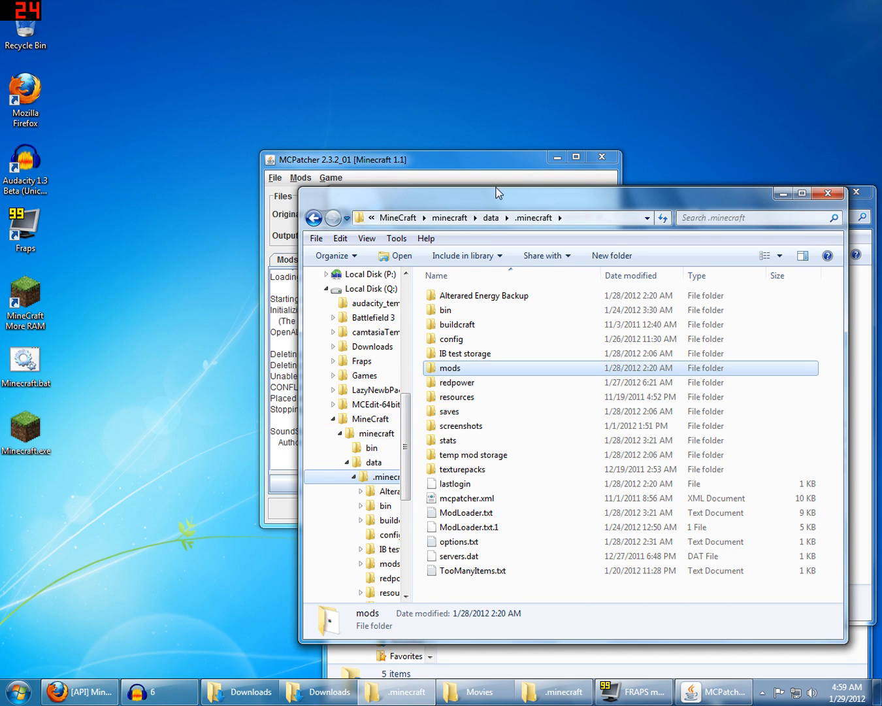
{"action": "left_click_drag", "start_coordinate": [494, 191], "coordinate": [90, 204]}
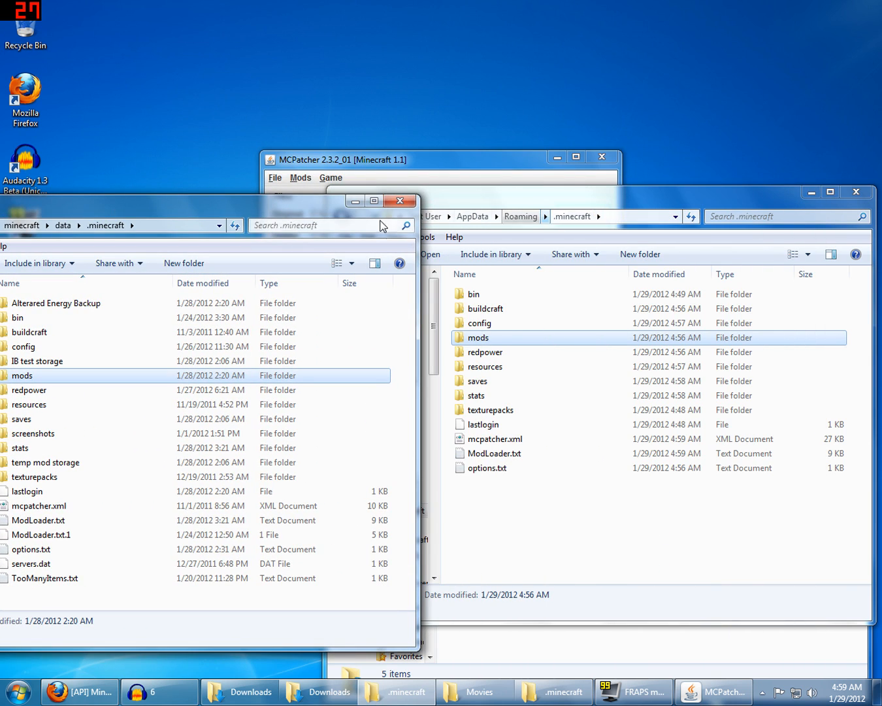
{"action": "left_click_drag", "start_coordinate": [152, 207], "coordinate": [182, 175]}
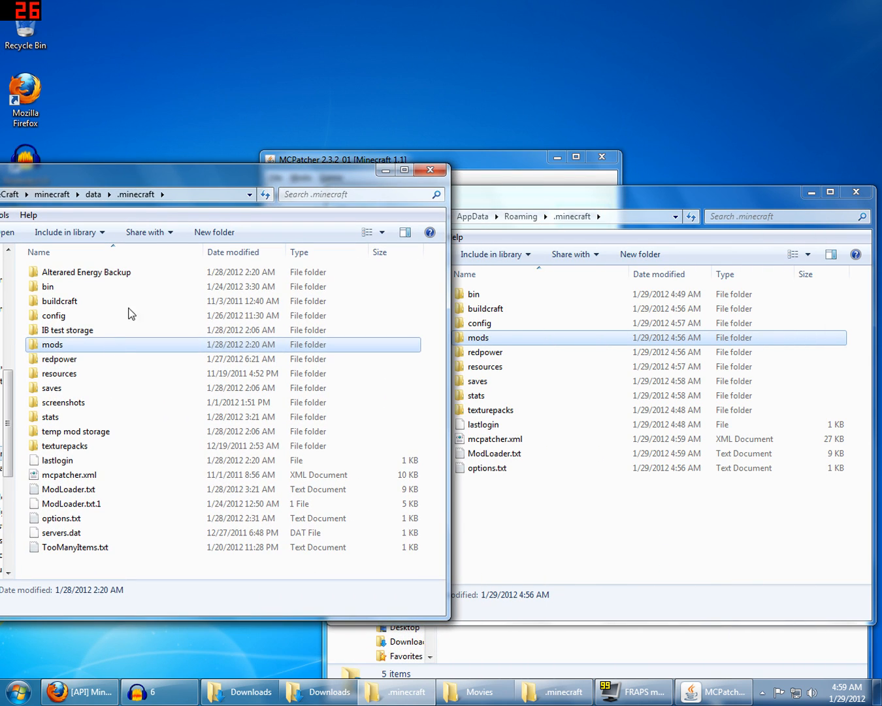
Step: Copy the buildcraft, config and redpower folders into Roaming's .minecraft, merge folders and replace all duplicate files, and close the source folder window
{"action": "left_click", "coordinate": [55, 315]}
{"action": "left_click", "coordinate": [62, 300], "text": "ctrl"}
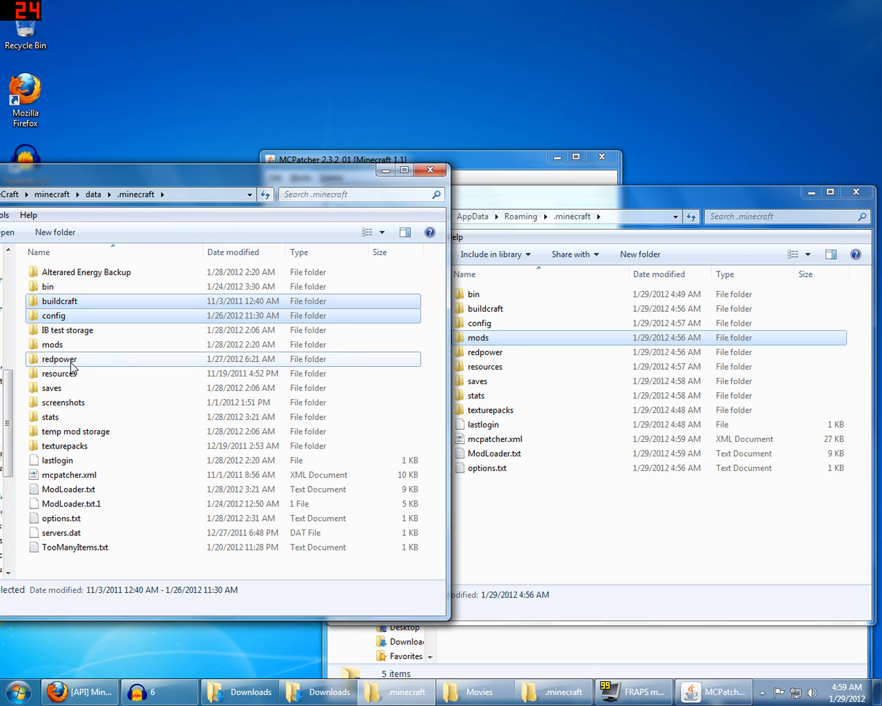
{"action": "left_click", "coordinate": [65, 360], "text": "ctrl"}
{"action": "left_click", "coordinate": [71, 288], "text": "ctrl"}
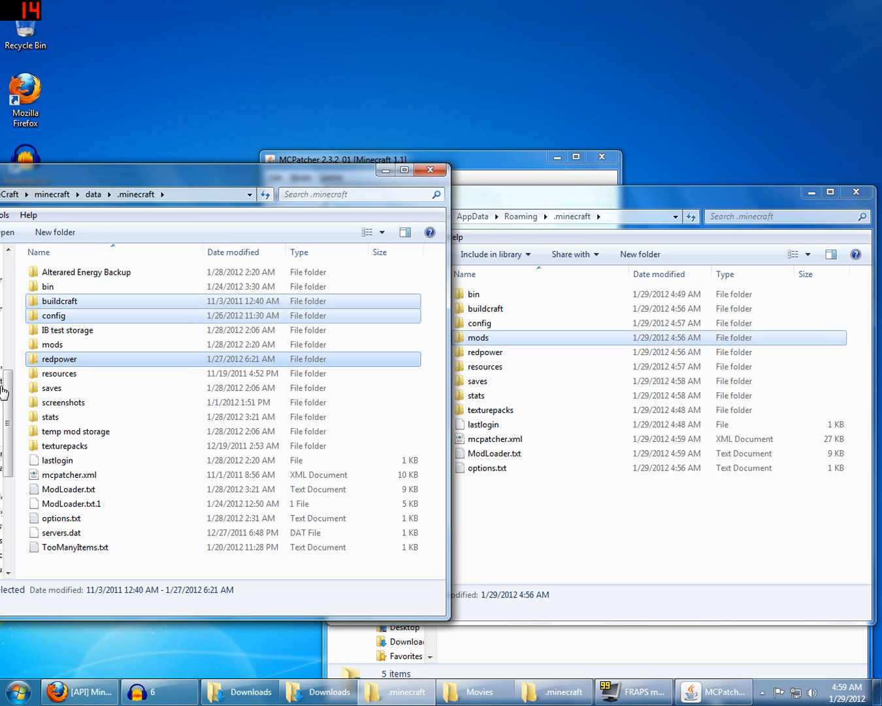
{"action": "left_click", "coordinate": [586, 517]}
{"action": "left_click", "coordinate": [586, 518]}
{"action": "key", "text": "ctrl+v"}
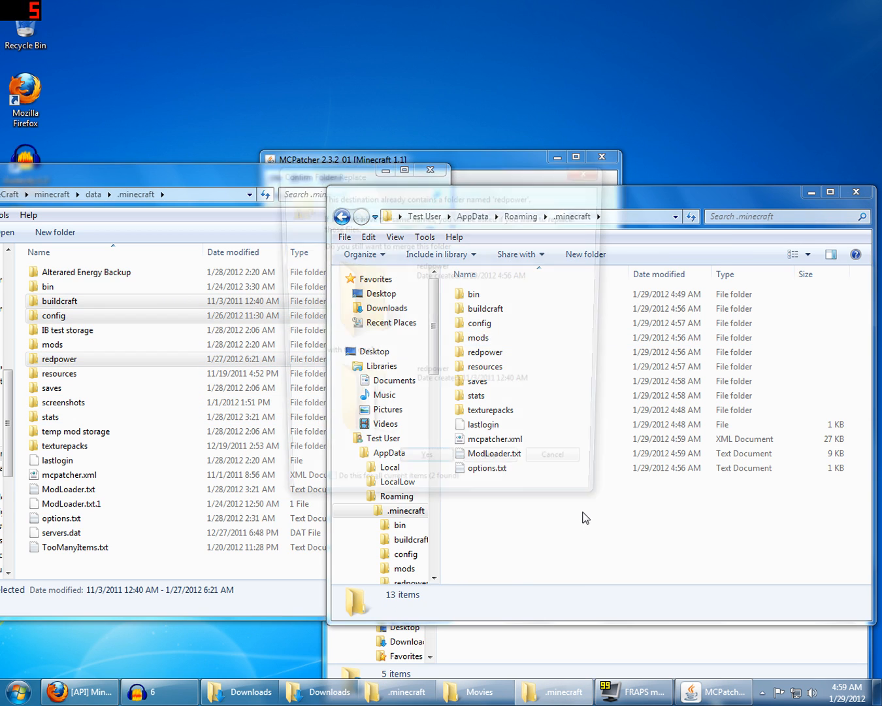
{"action": "left_click", "coordinate": [389, 498]}
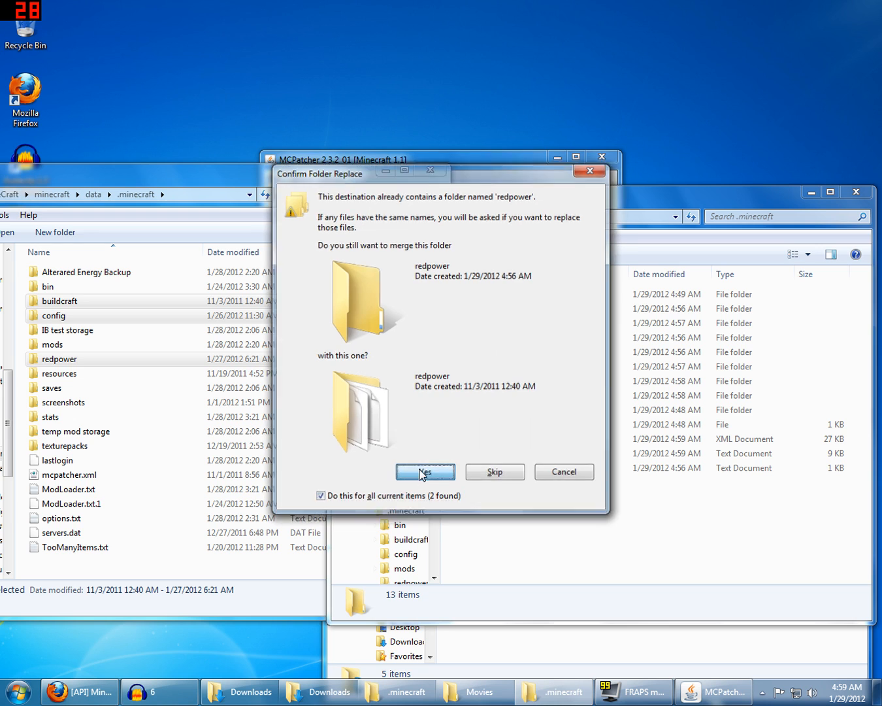
{"action": "left_click", "coordinate": [423, 472]}
{"action": "left_click", "coordinate": [385, 495]}
{"action": "left_click", "coordinate": [371, 275]}
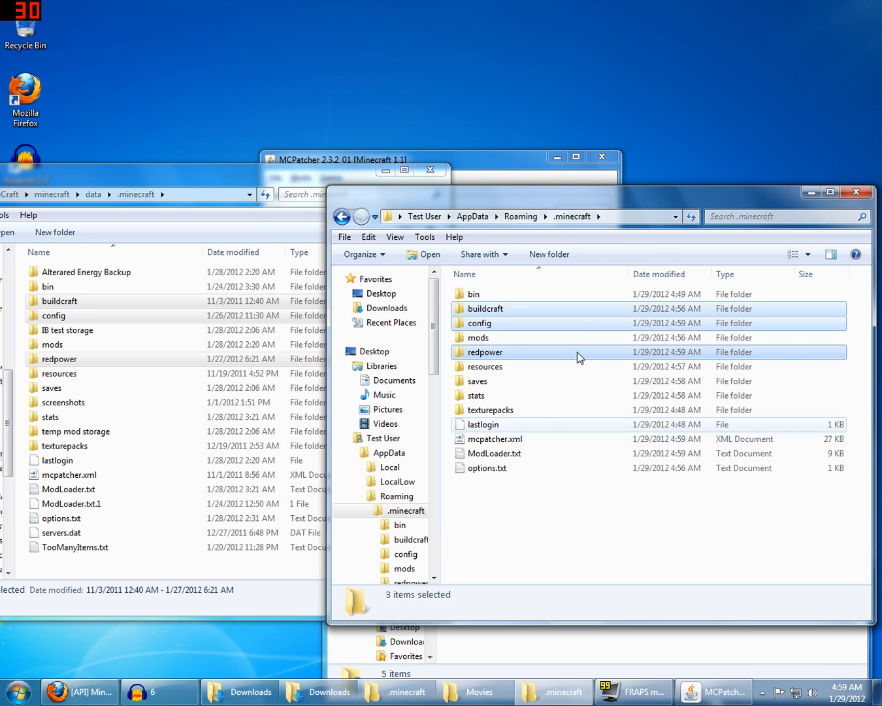
{"action": "left_click_drag", "start_coordinate": [274, 169], "coordinate": [388, 177]}
{"action": "left_click", "coordinate": [553, 183]}
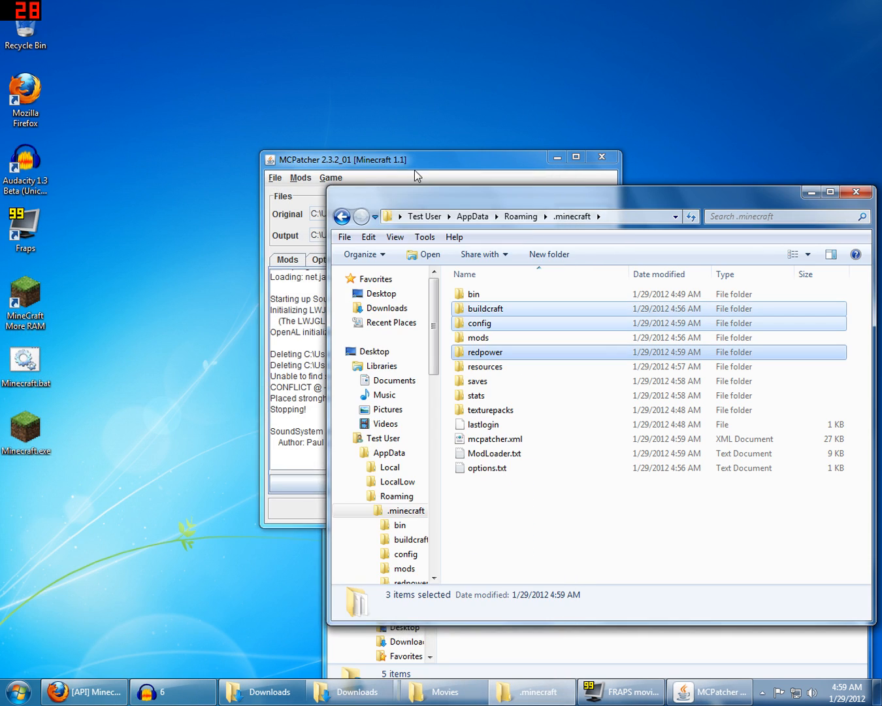
Step: Run a Minecraft test from MCPatcher with the copied configurations and quit the game from its title screen
{"action": "left_click", "coordinate": [426, 160]}
{"action": "left_click", "coordinate": [300, 261]}
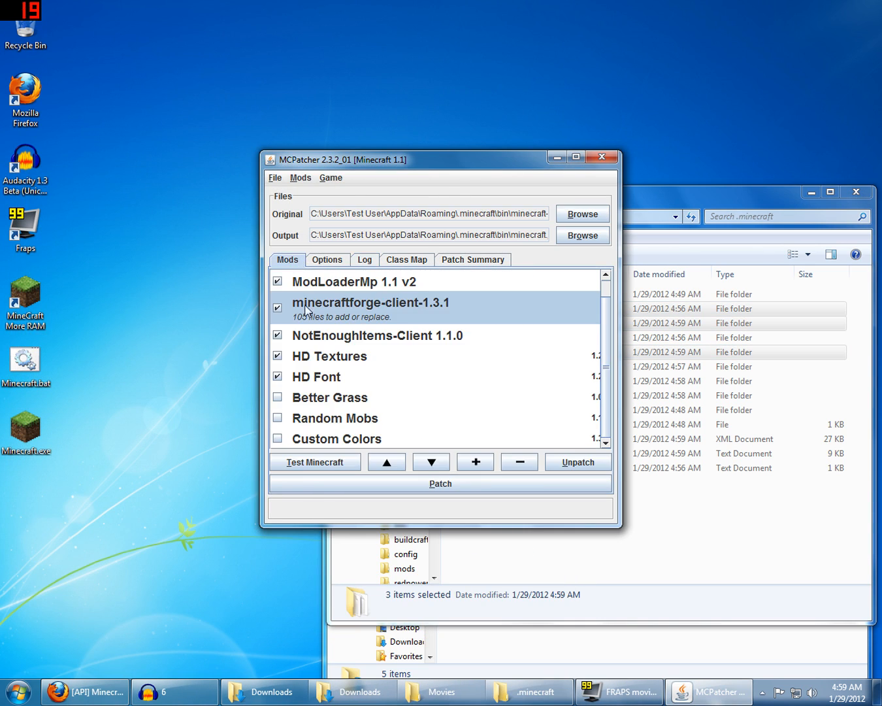
{"action": "left_click", "coordinate": [324, 463]}
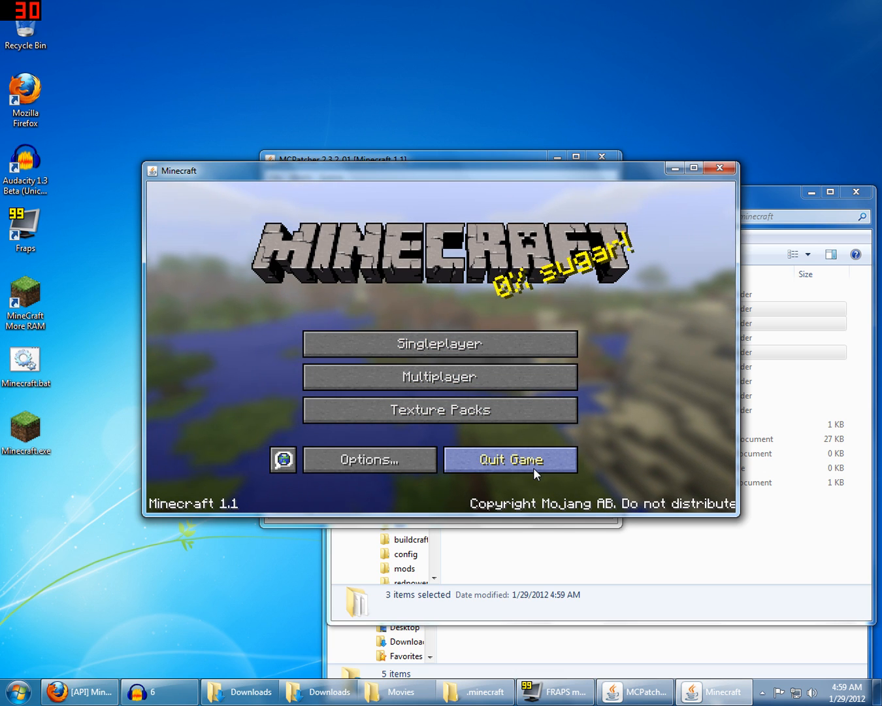
{"action": "left_click", "coordinate": [533, 467]}
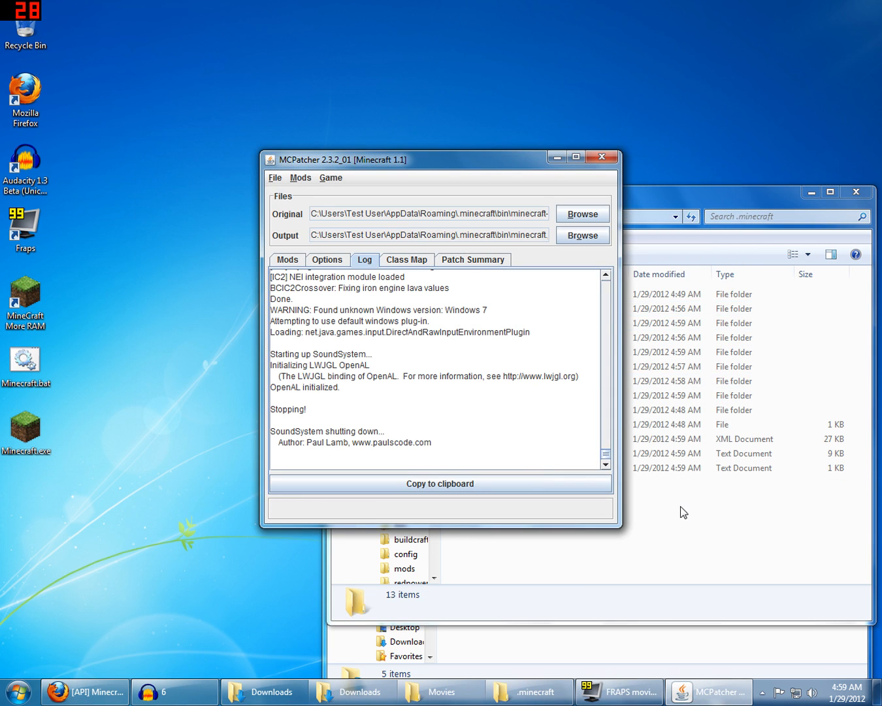
Step: Open BCIC2Crossover.cfg from the .minecraft config folder, making Notepad the default program for this file type
{"action": "left_click", "coordinate": [682, 524]}
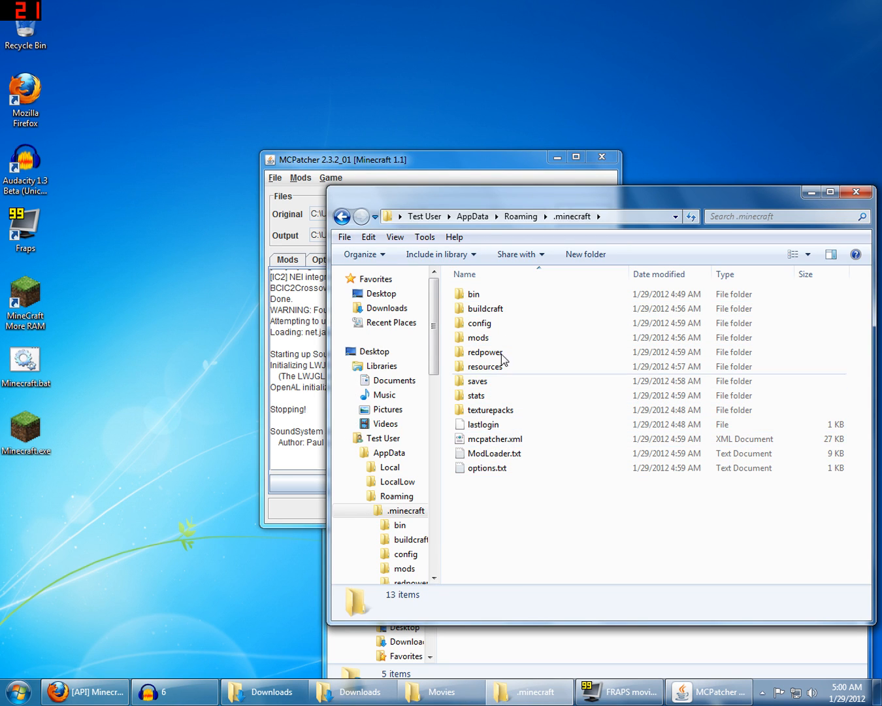
{"action": "double_click", "coordinate": [475, 322]}
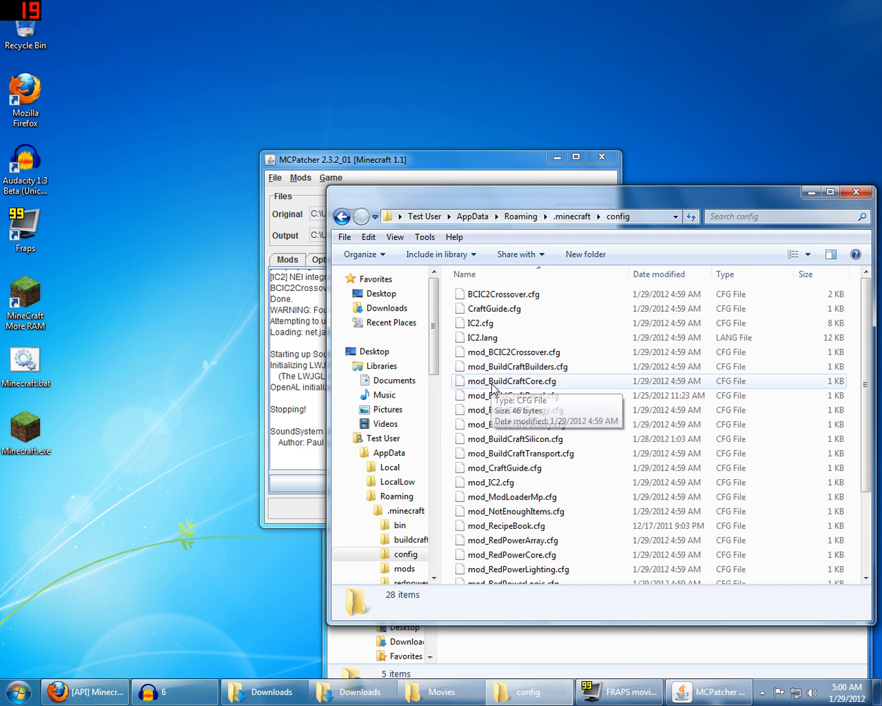
{"action": "double_click", "coordinate": [519, 295]}
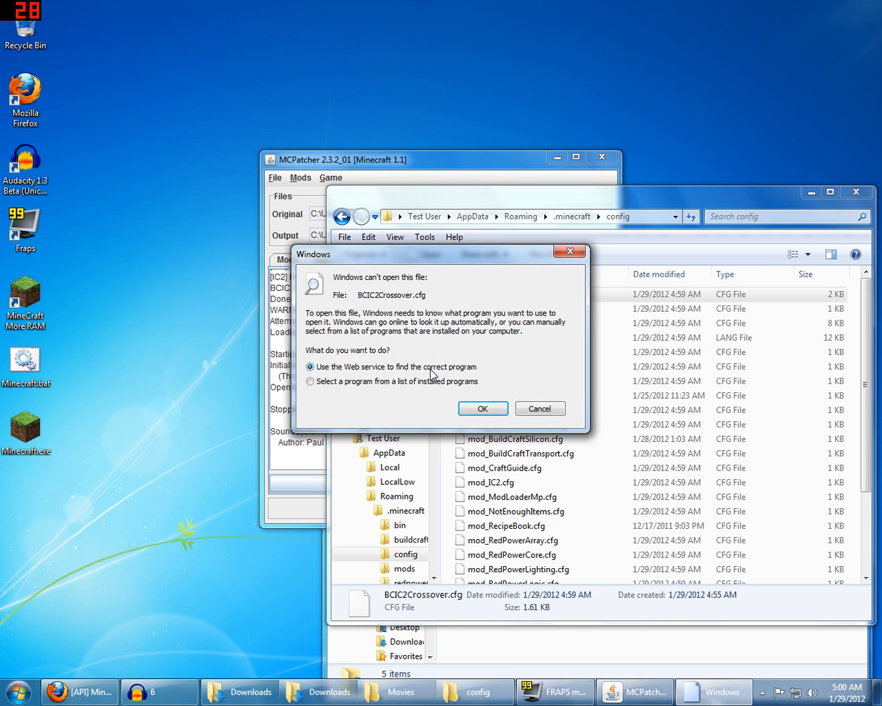
{"action": "left_click", "coordinate": [422, 382]}
{"action": "left_click", "coordinate": [481, 409]}
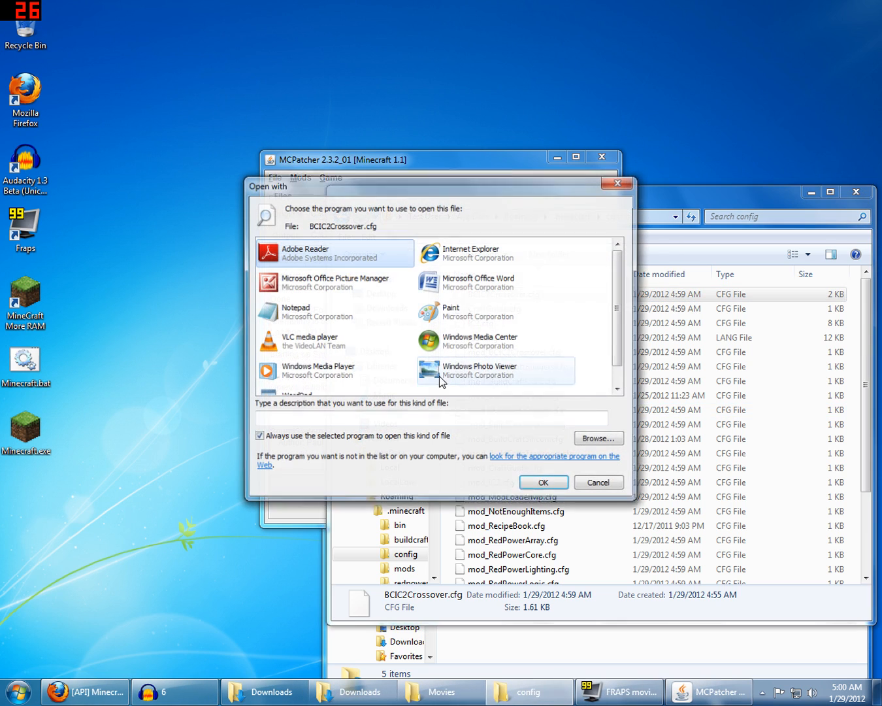
{"action": "scroll", "coordinate": [403, 306], "scroll_direction": "down", "scroll_amount": 1}
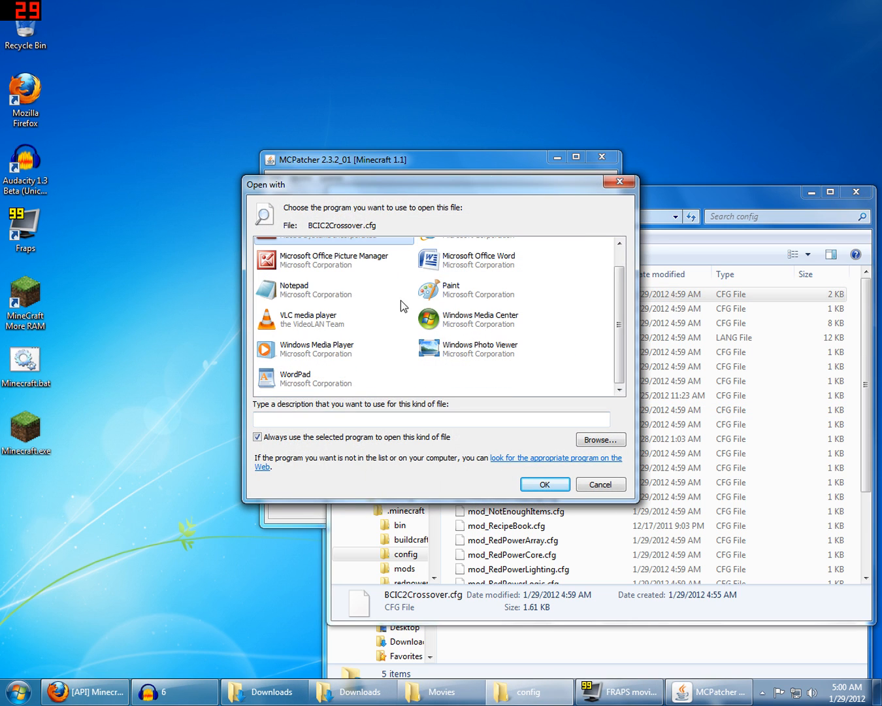
{"action": "left_click", "coordinate": [318, 290]}
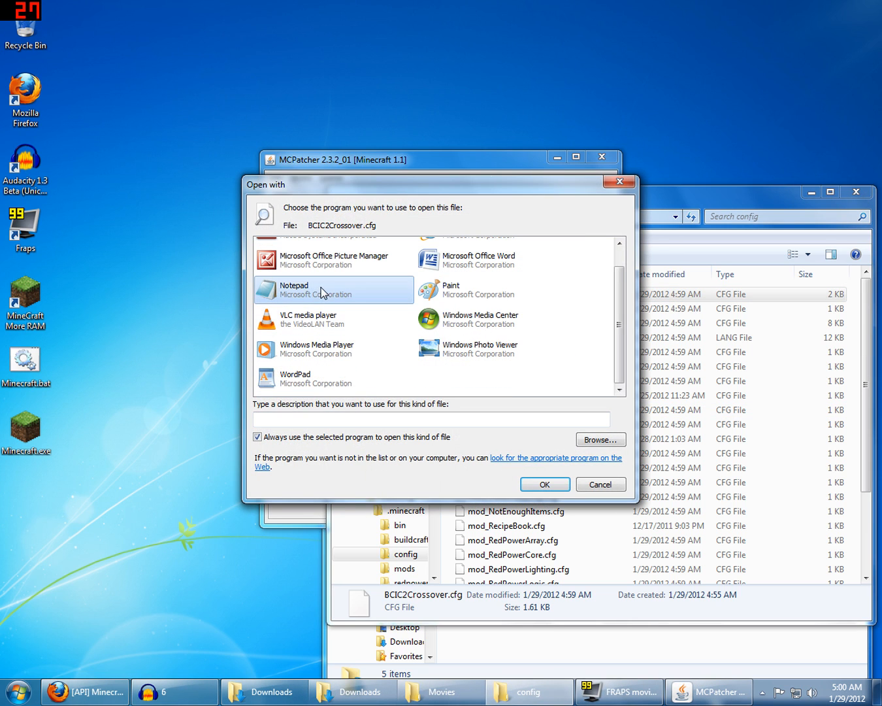
{"action": "left_click", "coordinate": [548, 486]}
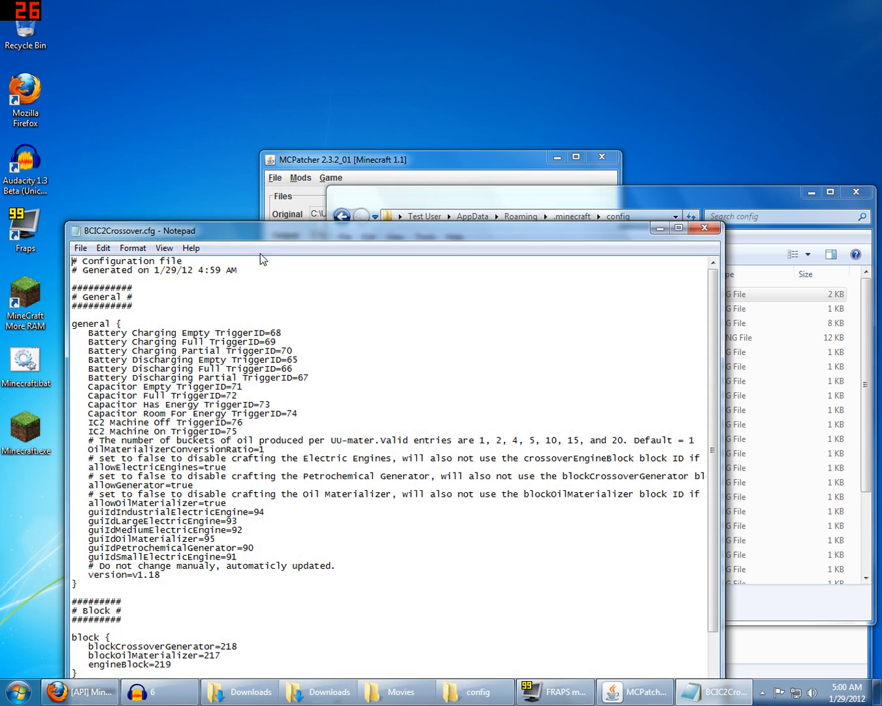
Step: Set engineBlock to 240 in the Block section of BCIC2Crossover.cfg, save the file and close it
{"action": "left_click_drag", "start_coordinate": [283, 228], "coordinate": [323, 151]}
{"action": "scroll", "coordinate": [424, 392], "scroll_direction": "down", "scroll_amount": 2}
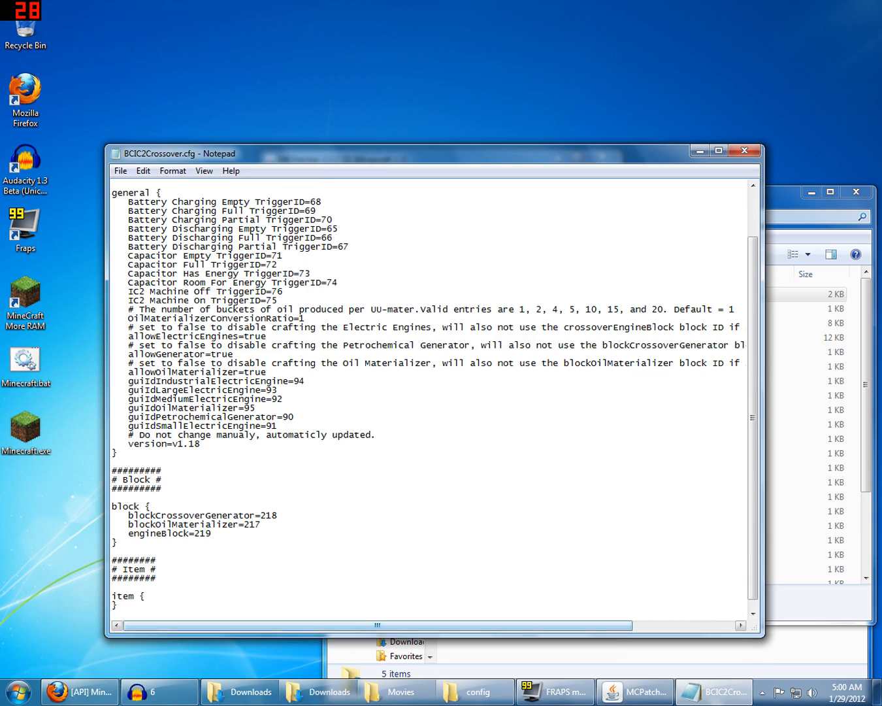
{"action": "left_click", "coordinate": [210, 533]}
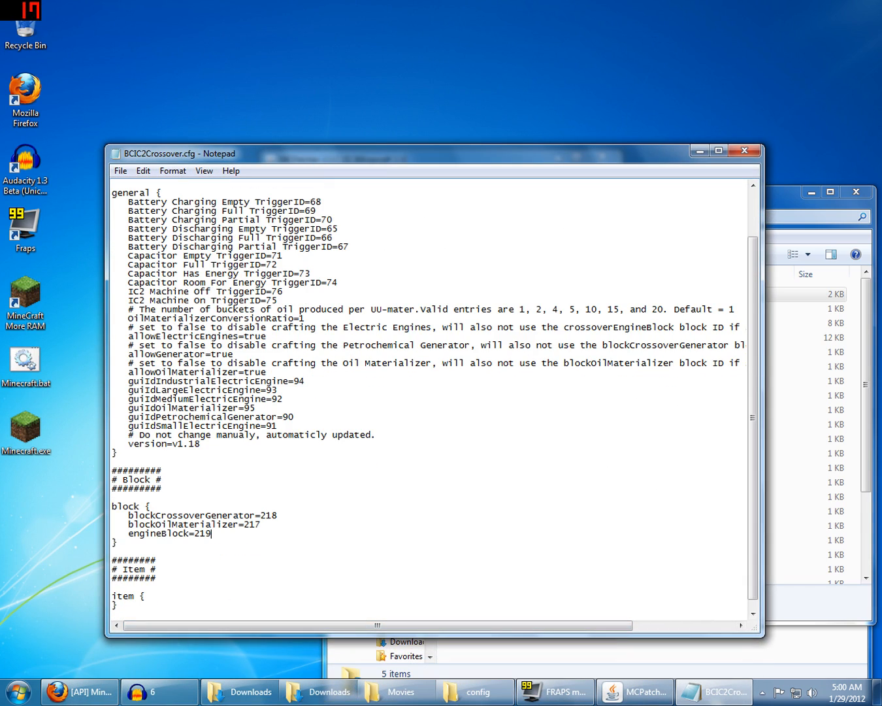
{"action": "key", "text": "BackSpace"}
{"action": "left_click", "coordinate": [121, 171]}
{"action": "left_click", "coordinate": [131, 218]}
{"action": "left_click", "coordinate": [744, 151]}
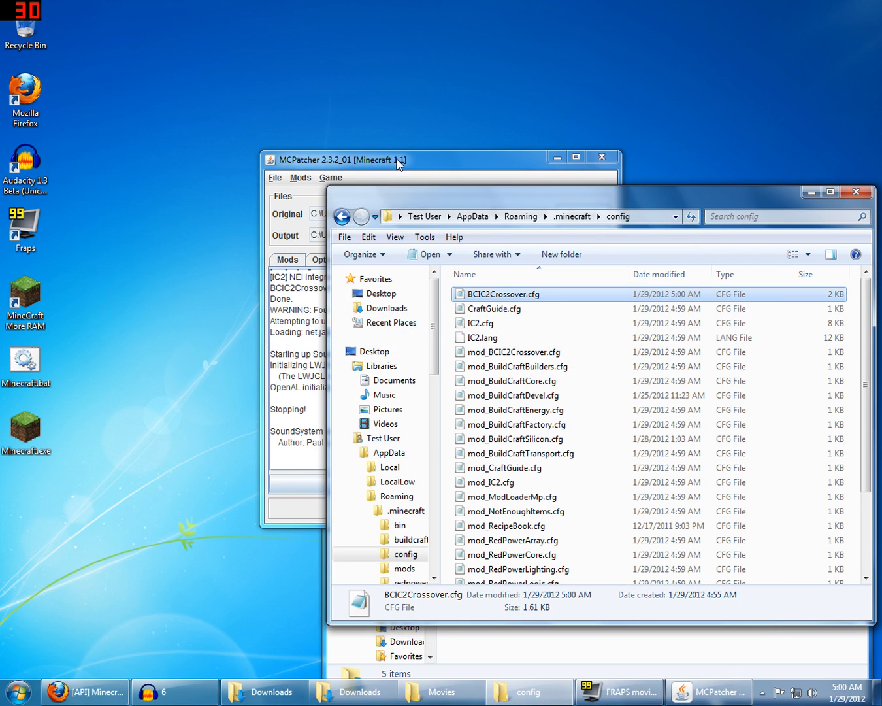
Step: Run another Minecraft test from MCPatcher with the edited engineBlock ID
{"action": "left_click", "coordinate": [400, 164]}
{"action": "left_click", "coordinate": [293, 260]}
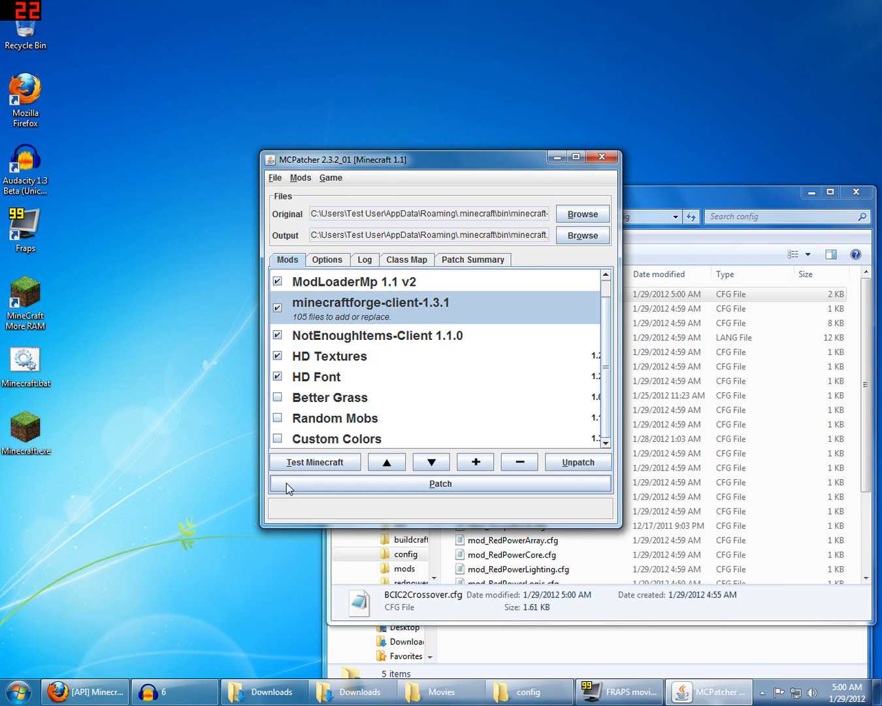
{"action": "left_click", "coordinate": [307, 463]}
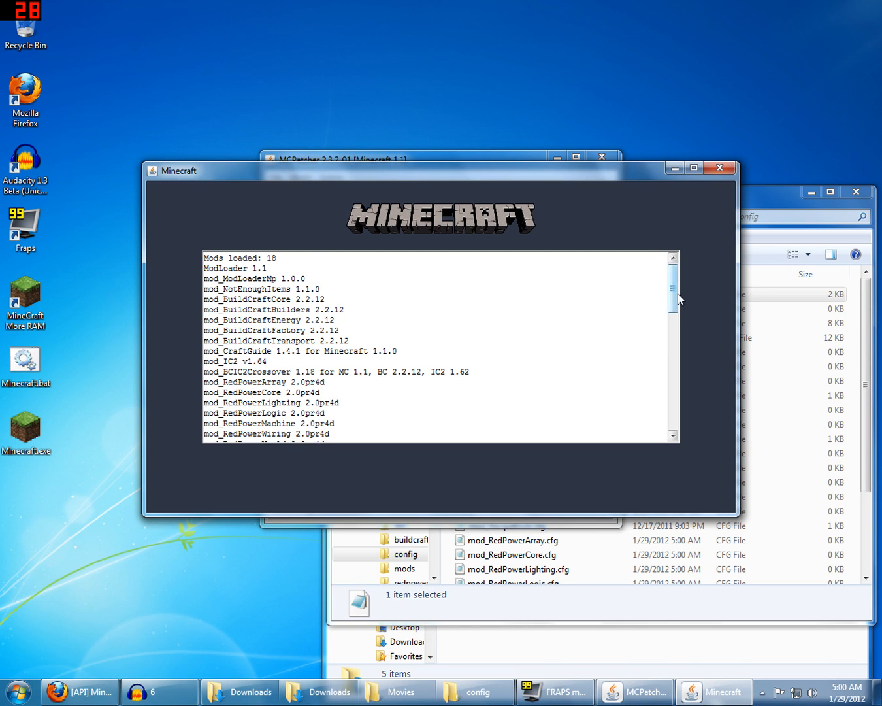
Step: Examine Minecraft's loaded mod list and error report for the exception, the slot number and the mods involved
{"action": "mouse_move", "coordinate": [677, 296]}
{"action": "left_mouse_down"}
{"action": "mouse_move", "coordinate": [673, 321]}
{"action": "mouse_move", "coordinate": [692, 272]}
{"action": "mouse_move", "coordinate": [675, 380]}
{"action": "left_mouse_up"}
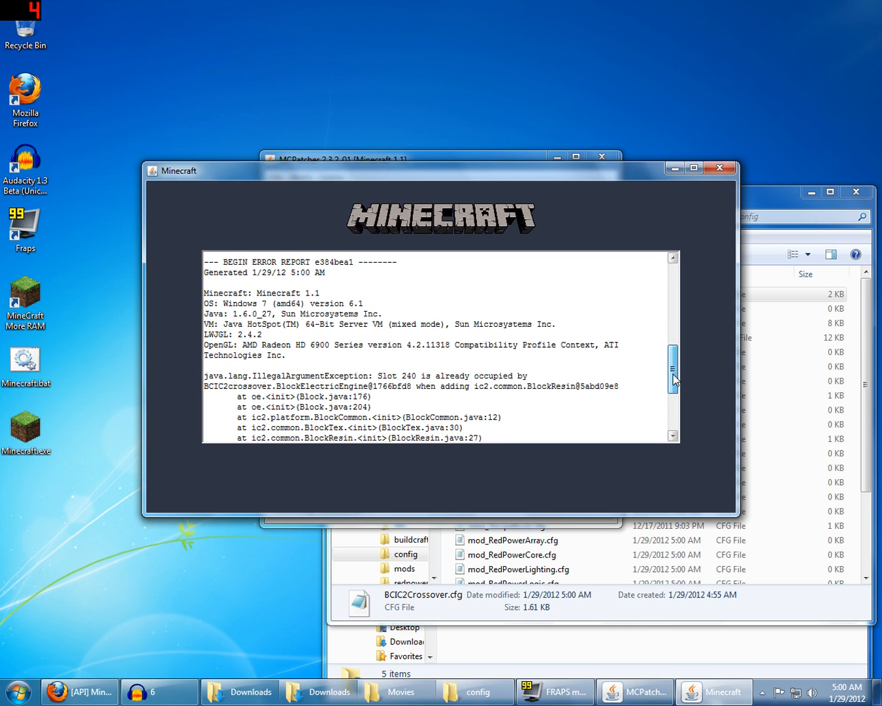
{"action": "mouse_move", "coordinate": [675, 379]}
{"action": "left_mouse_down"}
{"action": "mouse_move", "coordinate": [666, 405]}
{"action": "mouse_move", "coordinate": [692, 347]}
{"action": "mouse_move", "coordinate": [676, 387]}
{"action": "left_mouse_up"}
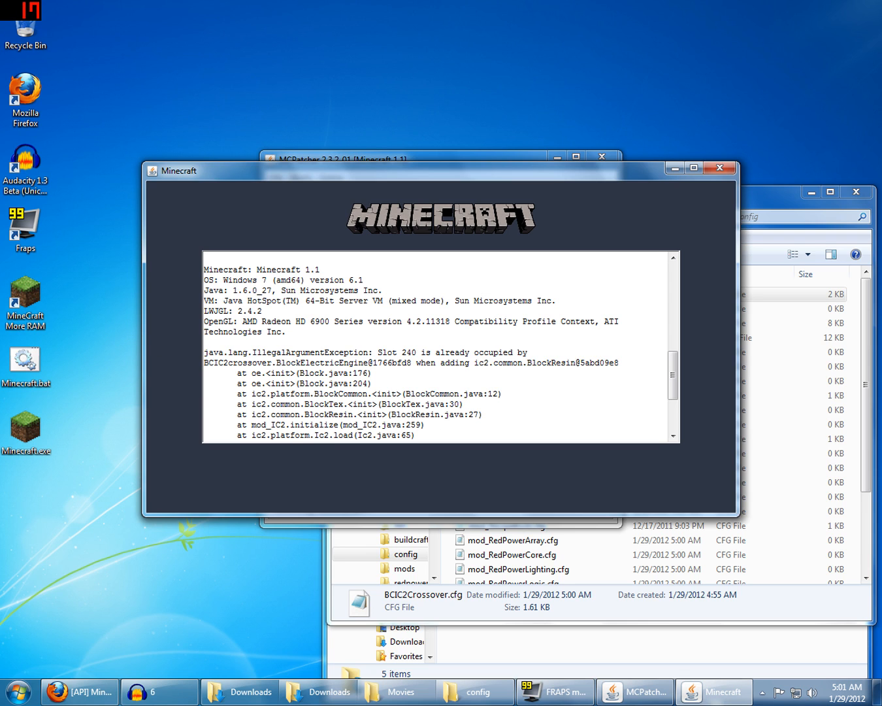
{"action": "scroll", "coordinate": [438, 347], "scroll_direction": "up", "scroll_amount": 8}
{"action": "left_click_drag", "start_coordinate": [214, 351], "coordinate": [267, 362]}
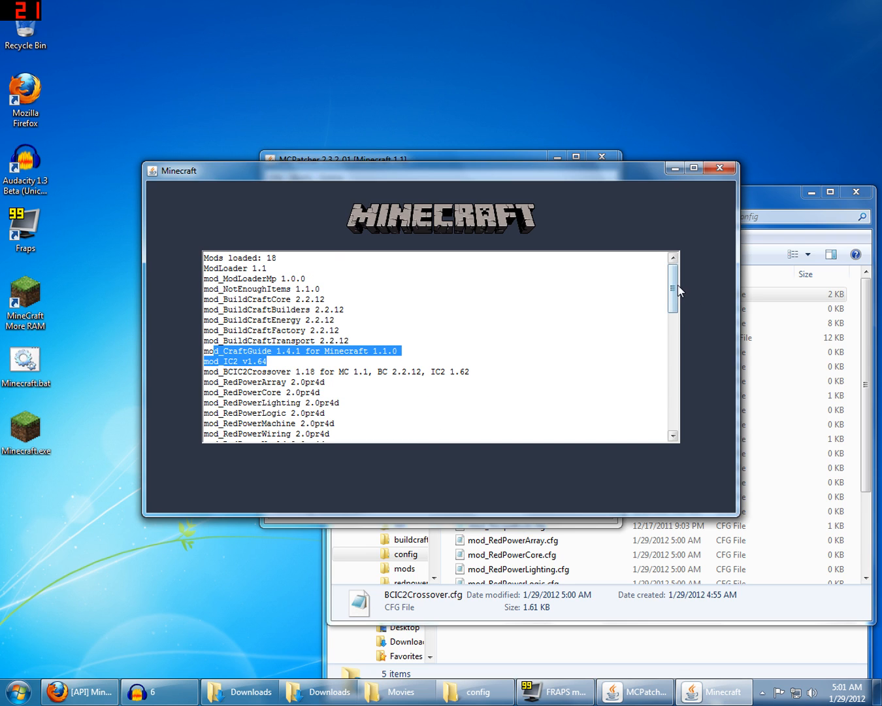
{"action": "left_click_drag", "start_coordinate": [677, 284], "coordinate": [652, 376]}
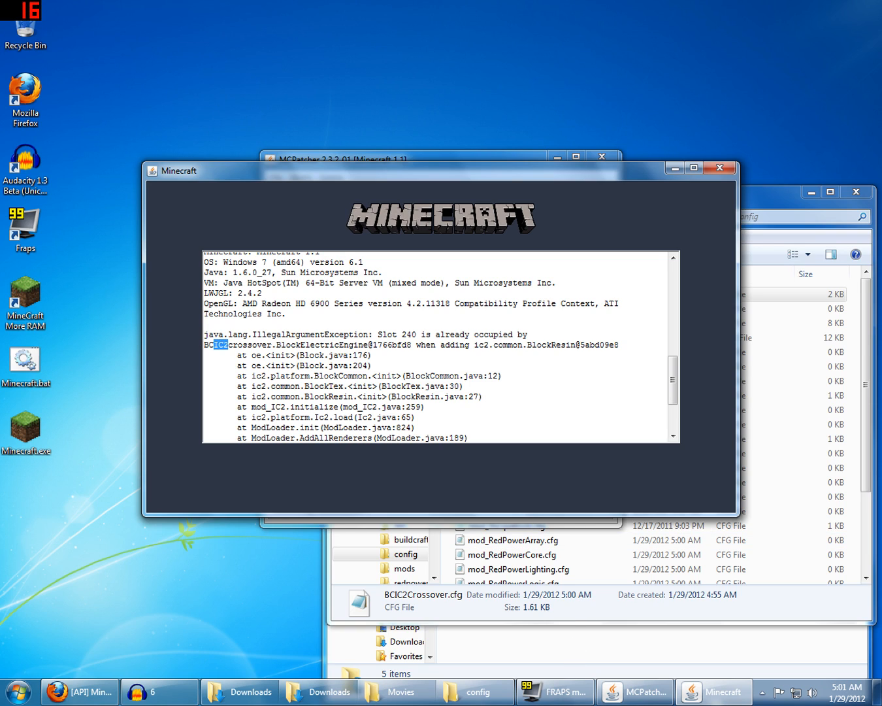
{"action": "left_click_drag", "start_coordinate": [205, 345], "coordinate": [368, 345]}
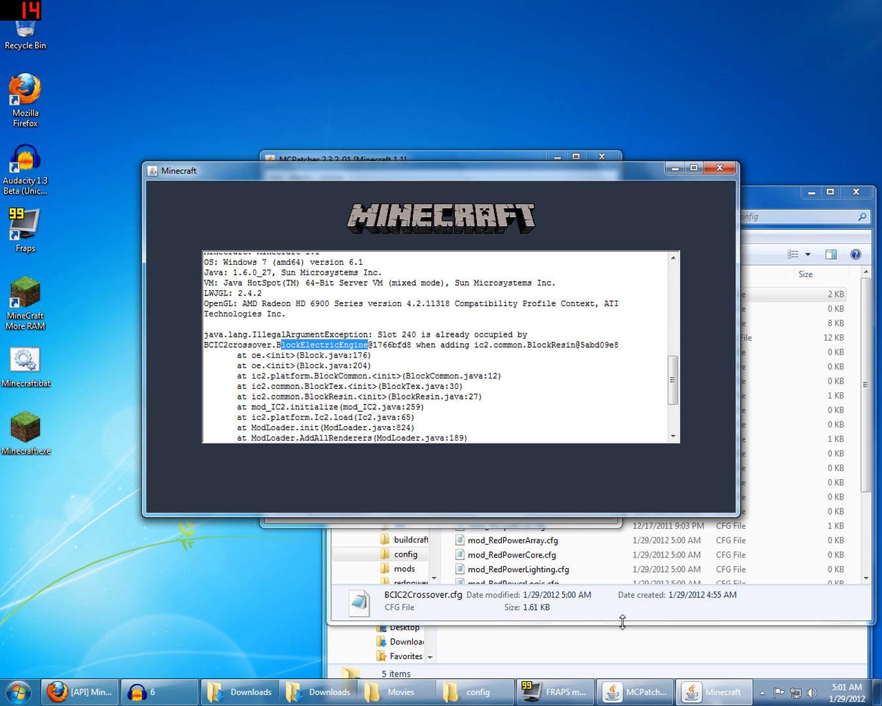
Step: Reopen BCIC2Crossover.cfg, check the engineBlock entry against the error report, and close the file
{"action": "left_click", "coordinate": [566, 617]}
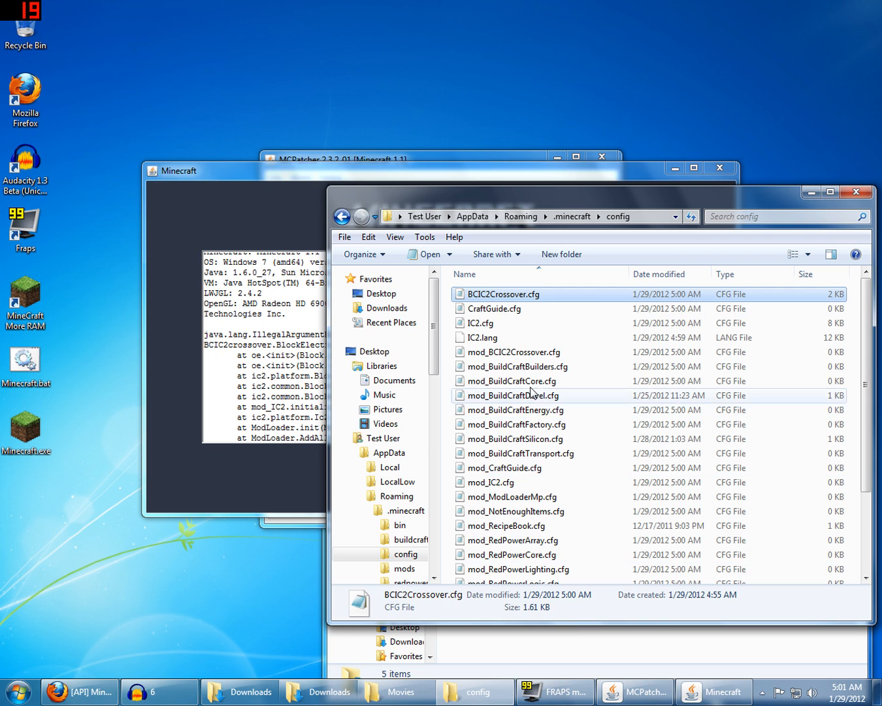
{"action": "double_click", "coordinate": [498, 295]}
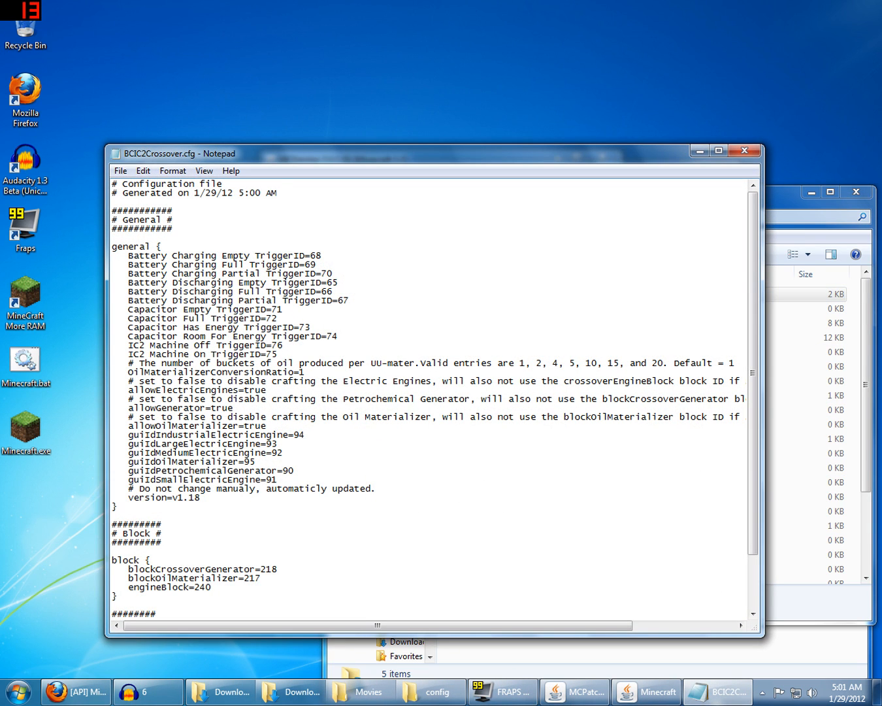
{"action": "left_click_drag", "start_coordinate": [128, 586], "coordinate": [206, 586]}
{"action": "left_click", "coordinate": [752, 148]}
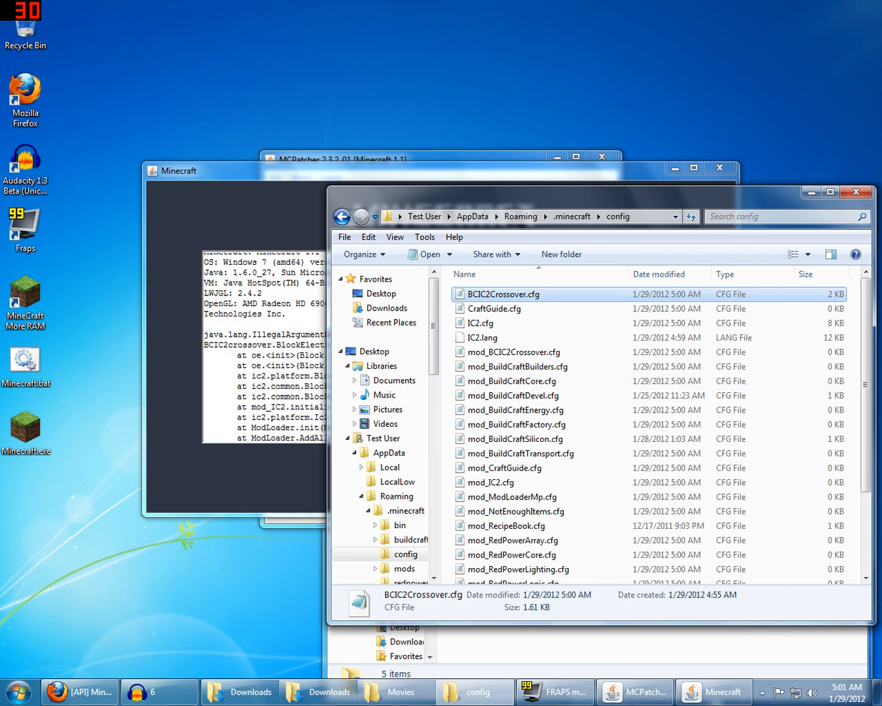
Step: Open IC2.cfg from the config folder and find the blockHarz entry in its Block section
{"action": "left_click", "coordinate": [281, 407]}
{"action": "left_click", "coordinate": [613, 621]}
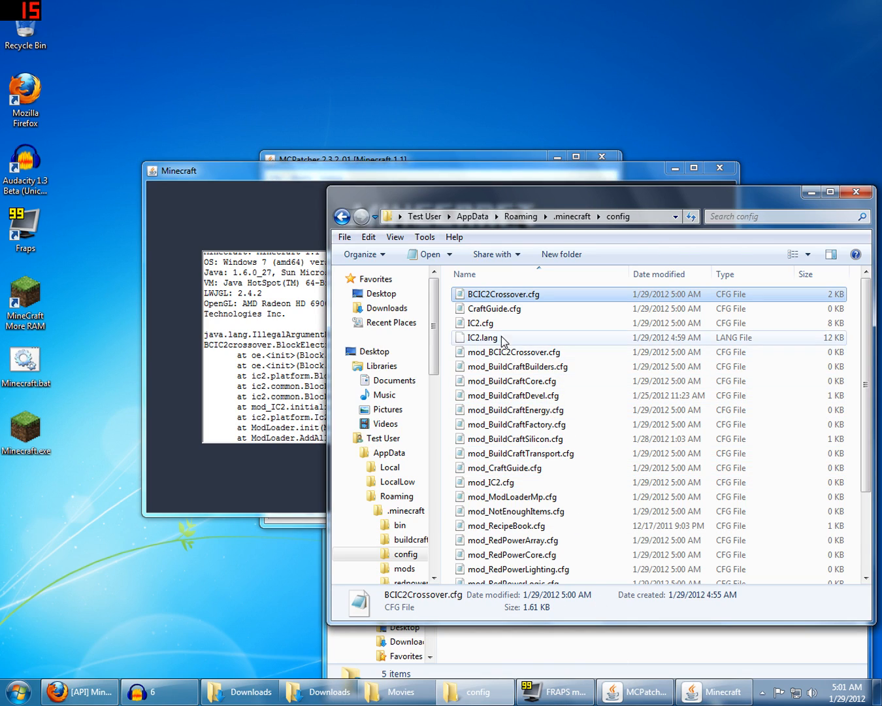
{"action": "double_click", "coordinate": [494, 324]}
{"action": "scroll", "coordinate": [497, 327], "scroll_direction": "down", "scroll_amount": 4}
{"action": "scroll", "coordinate": [428, 398], "scroll_direction": "down", "scroll_amount": 20}
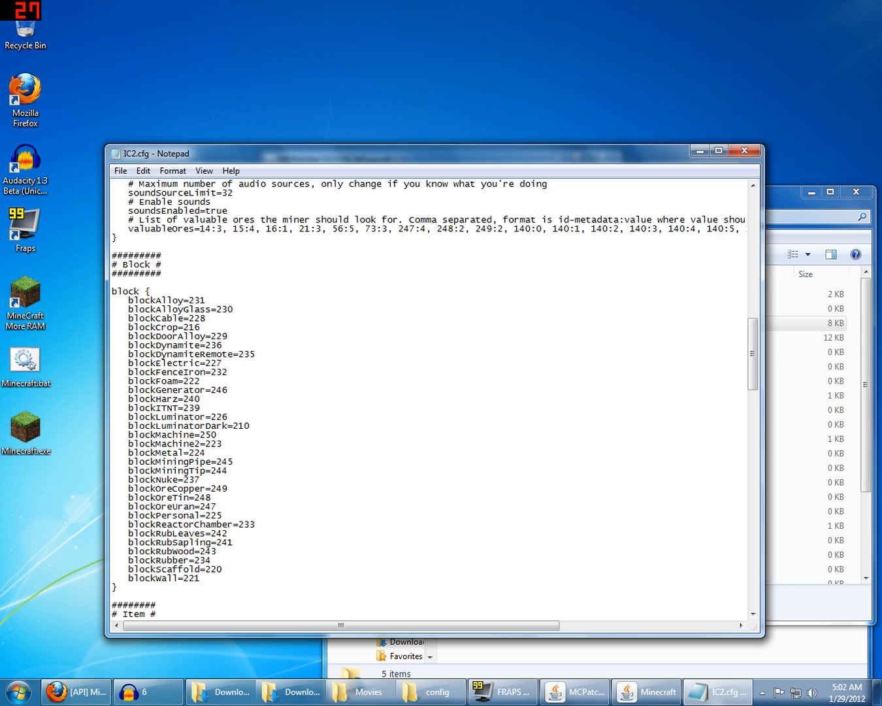
{"action": "left_click_drag", "start_coordinate": [128, 399], "coordinate": [201, 398]}
Step: Move the IC2.cfg window clear of the config file list to point out BCIC2Crossover.cfg, and return to IC2.cfg
{"action": "left_click_drag", "start_coordinate": [308, 161], "coordinate": [516, 192]}
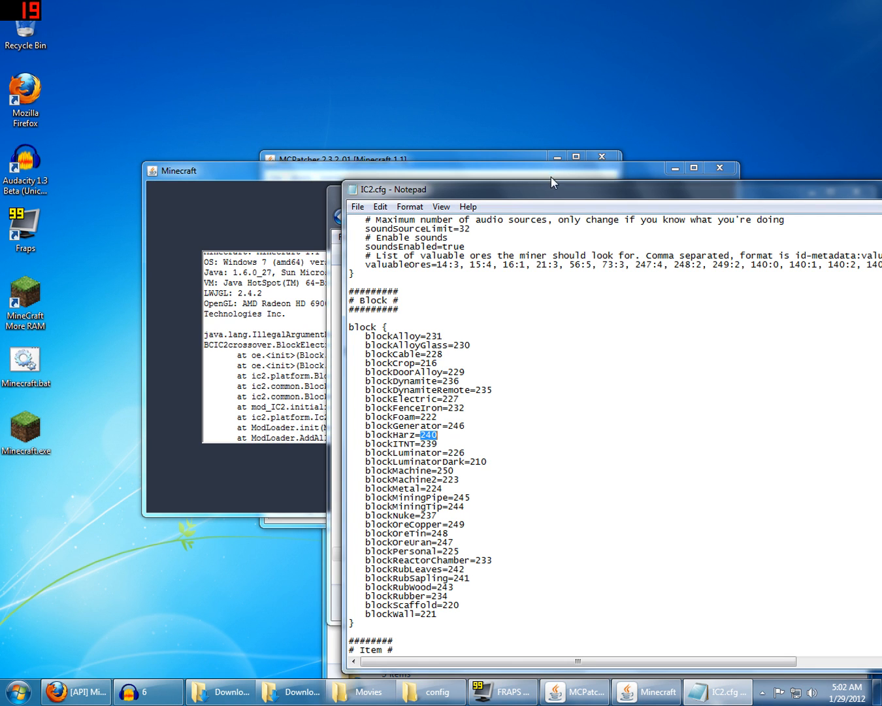
{"action": "left_click_drag", "start_coordinate": [559, 187], "coordinate": [493, 384]}
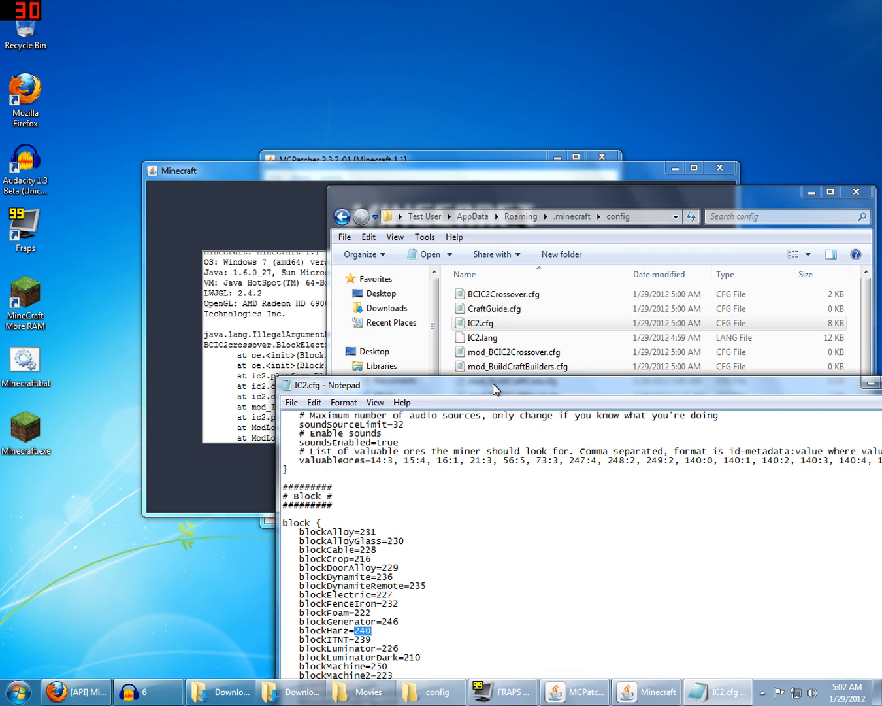
{"action": "left_click", "coordinate": [503, 295]}
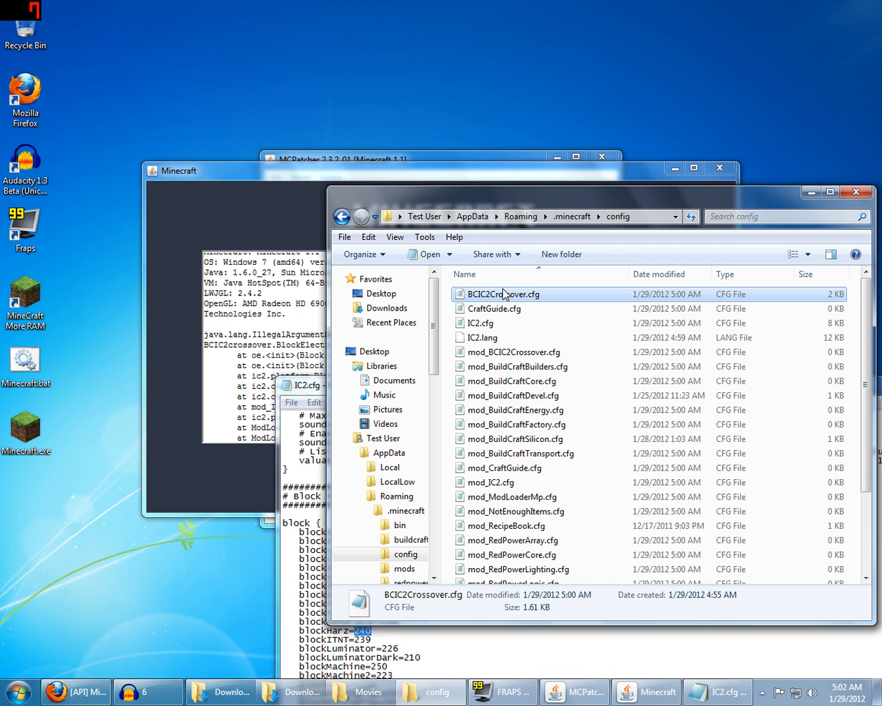
{"action": "left_click", "coordinate": [310, 382]}
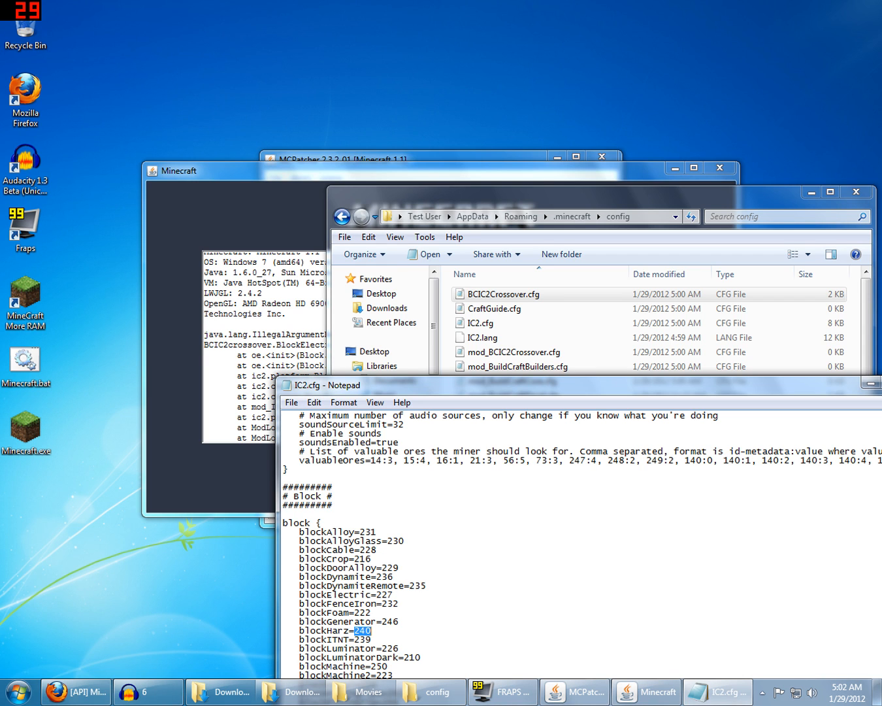
Step: Set engineBlock to 219 in the Block section of BCIC2Crossover.cfg, then save and close the file
{"action": "left_click", "coordinate": [520, 299]}
{"action": "double_click", "coordinate": [519, 295]}
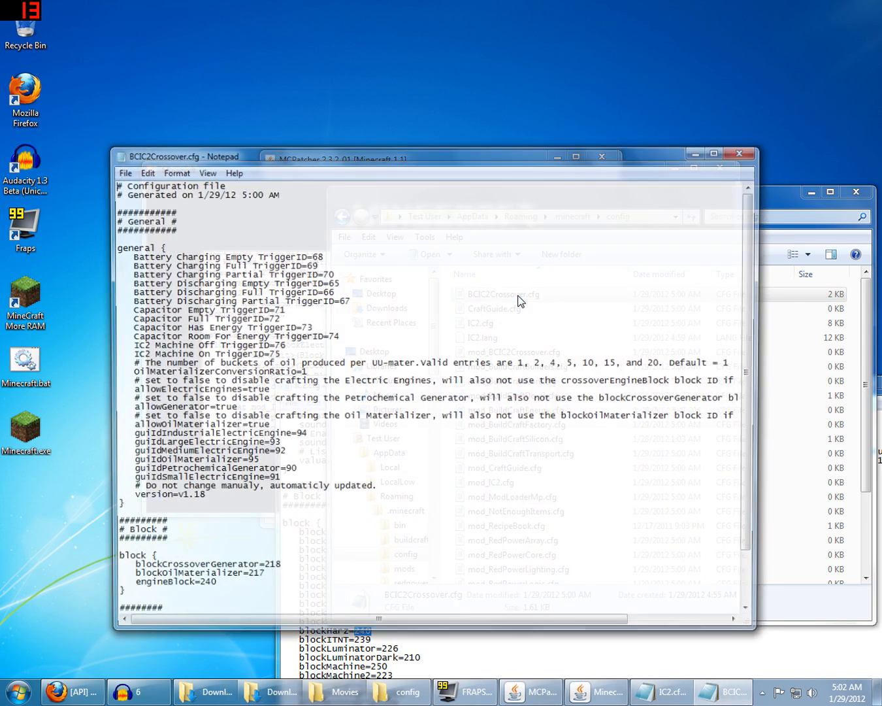
{"action": "scroll", "coordinate": [520, 296], "scroll_direction": "down", "scroll_amount": 3}
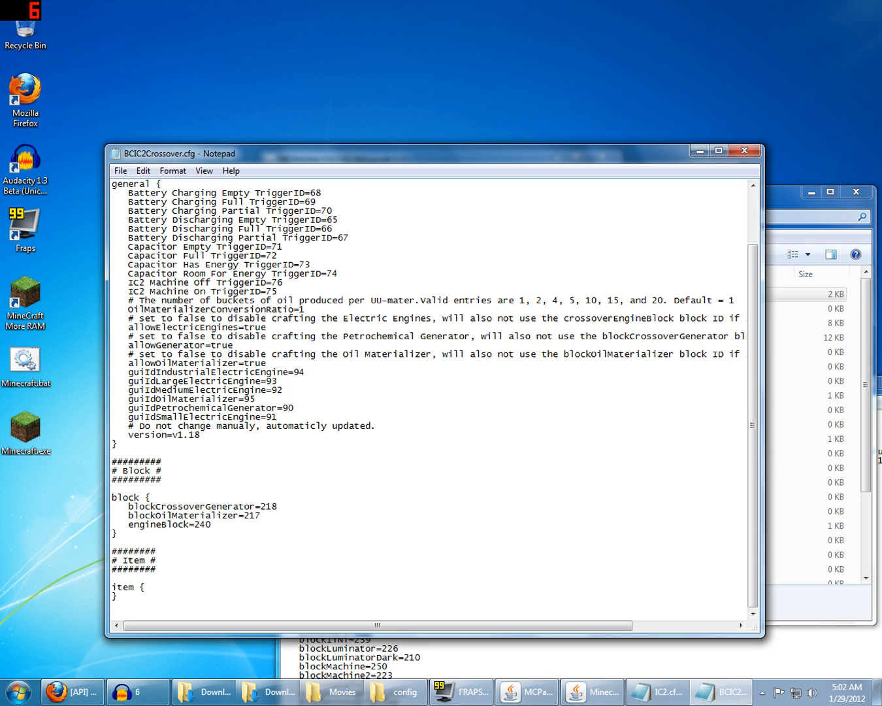
{"action": "left_click_drag", "start_coordinate": [194, 524], "coordinate": [212, 524]}
{"action": "type", "text": "219"}
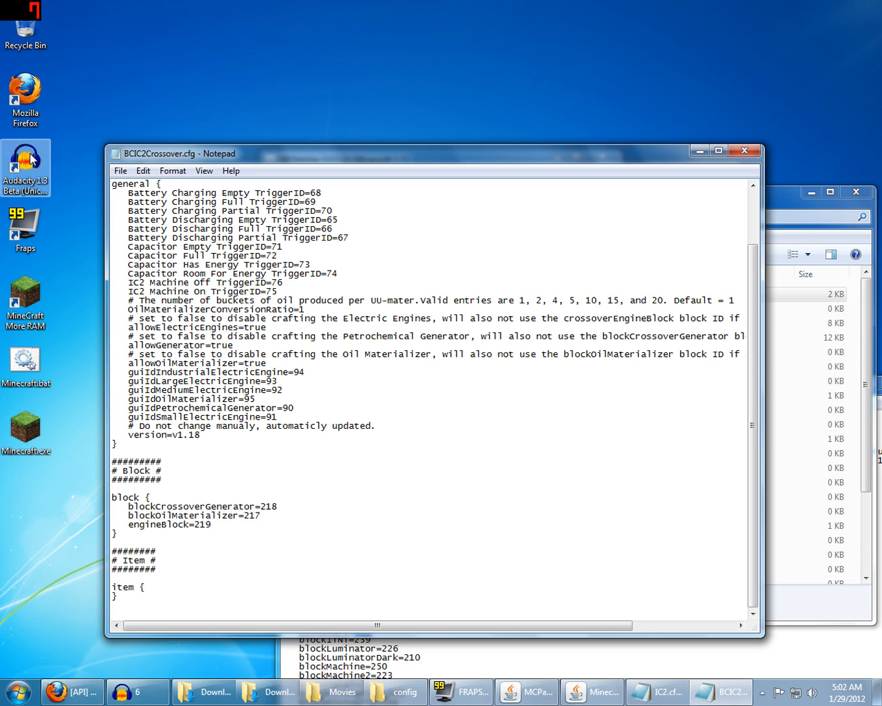
{"action": "left_click", "coordinate": [120, 170]}
{"action": "left_click", "coordinate": [130, 217]}
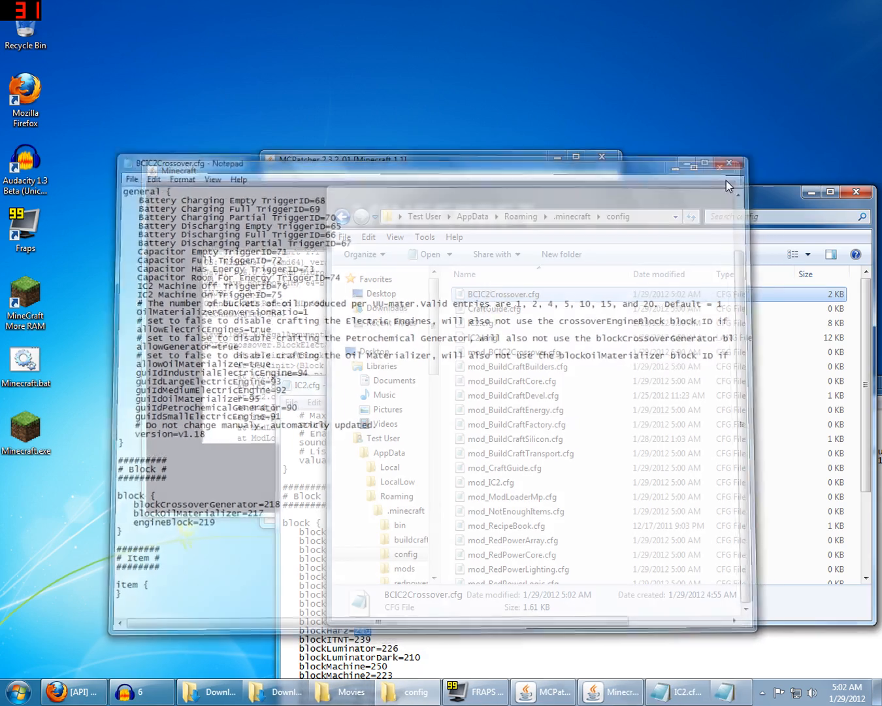
{"action": "left_click", "coordinate": [745, 151]}
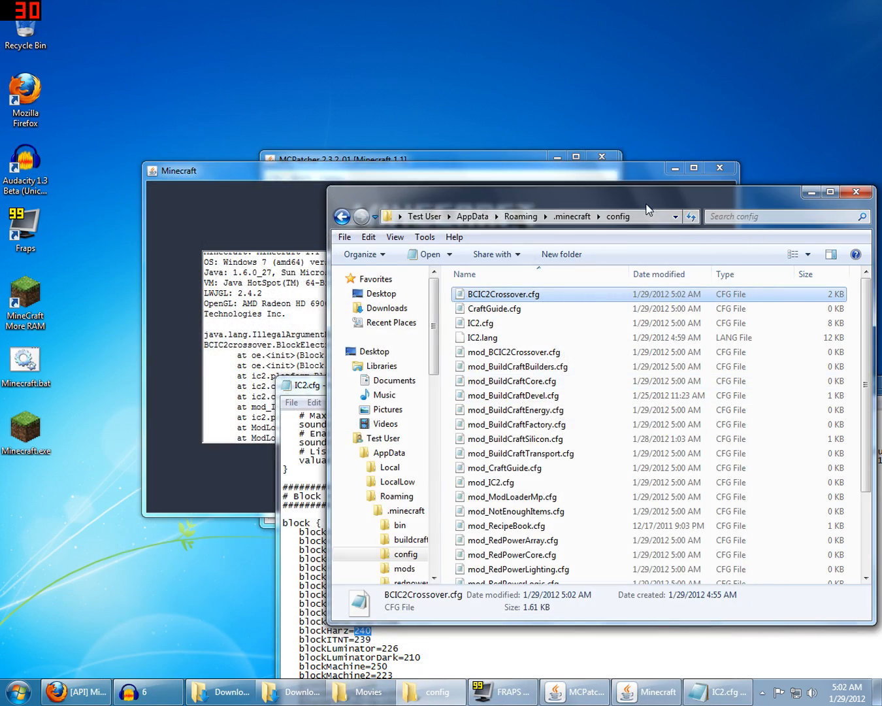
Step: Close the config folder, the IC2.cfg file and the Minecraft error report window
{"action": "left_click_drag", "start_coordinate": [648, 200], "coordinate": [541, 189]}
{"action": "left_click", "coordinate": [747, 182]}
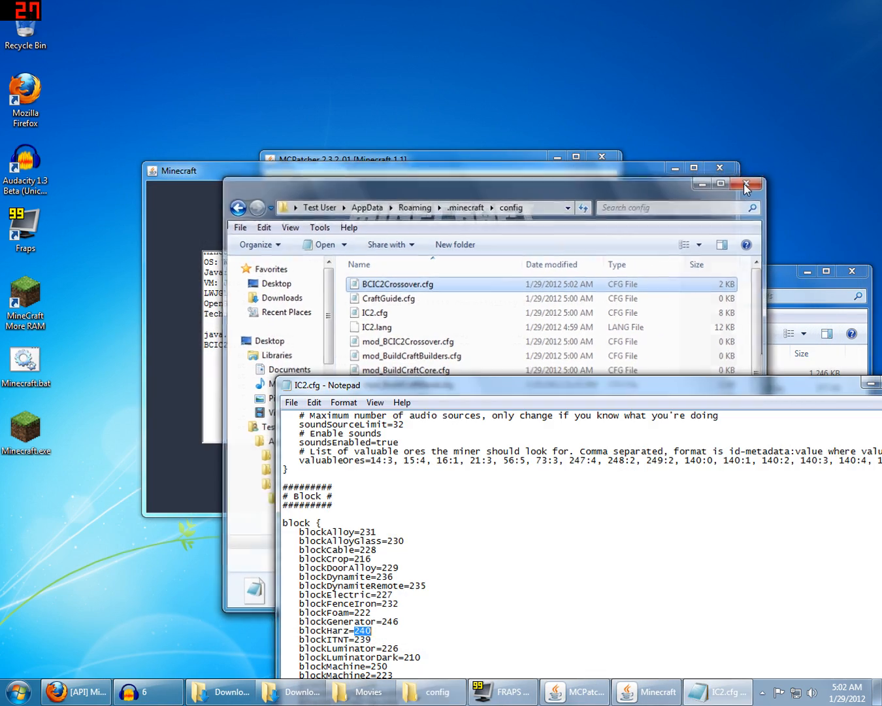
{"action": "left_click_drag", "start_coordinate": [436, 385], "coordinate": [308, 230]}
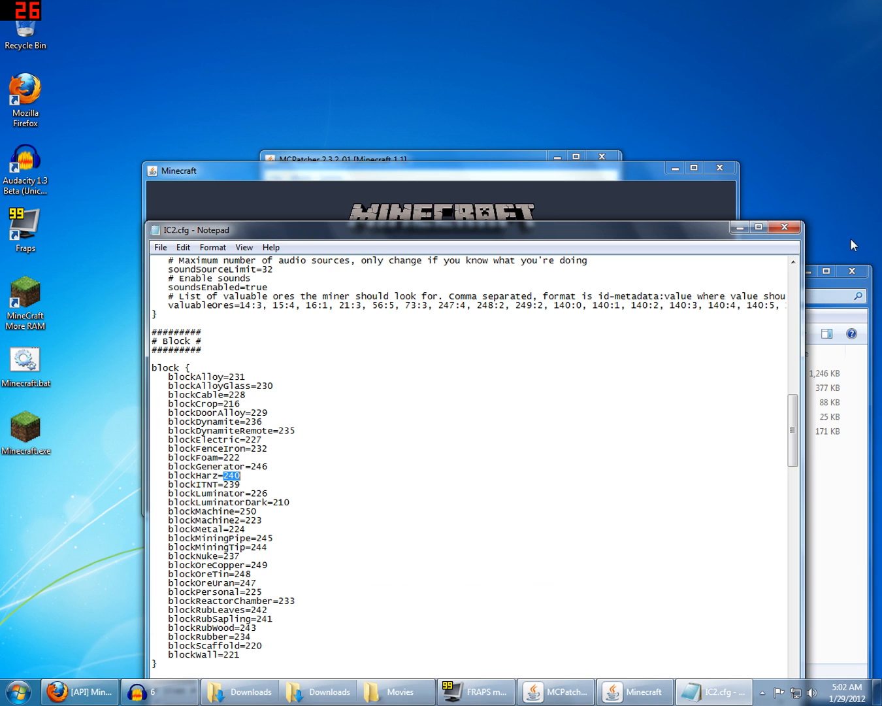
{"action": "left_click", "coordinate": [784, 226]}
{"action": "left_click", "coordinate": [719, 168]}
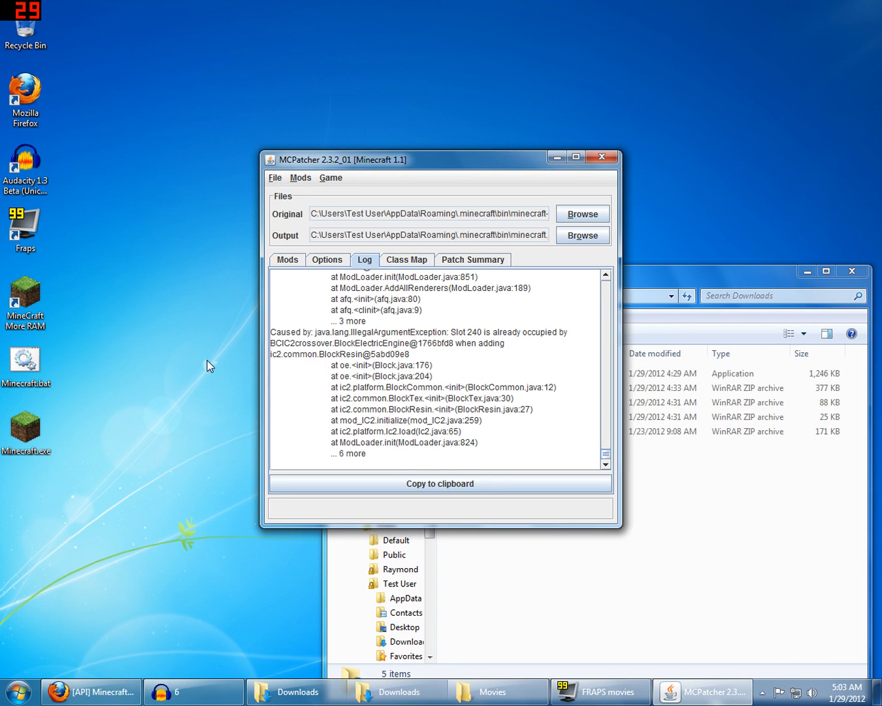
Step: Test Minecraft from MCPatcher's mod list to check that it reaches the title screen, and close the game
{"action": "left_click", "coordinate": [284, 260]}
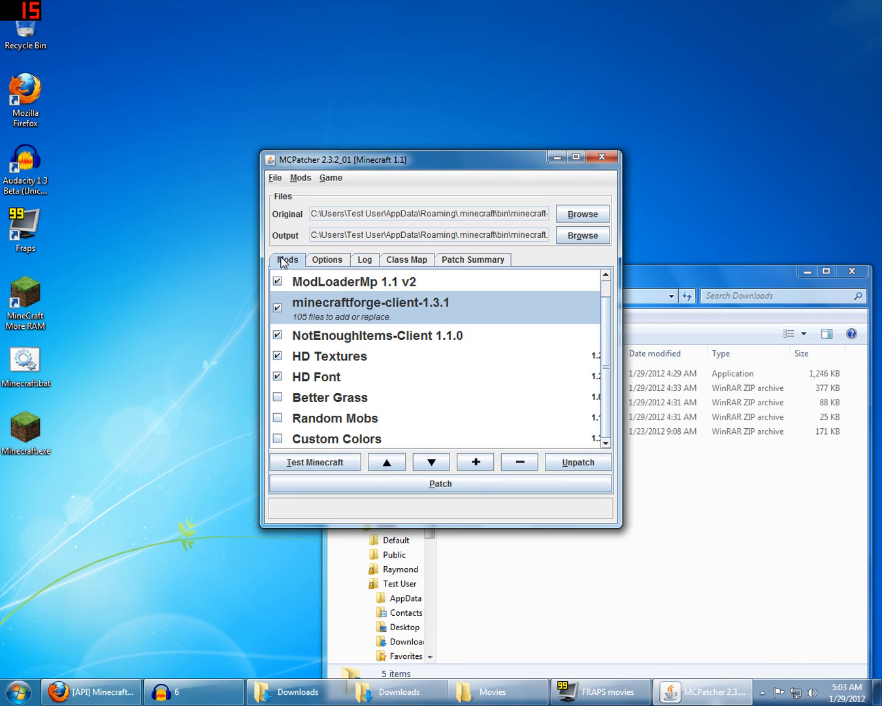
{"action": "left_click", "coordinate": [311, 463]}
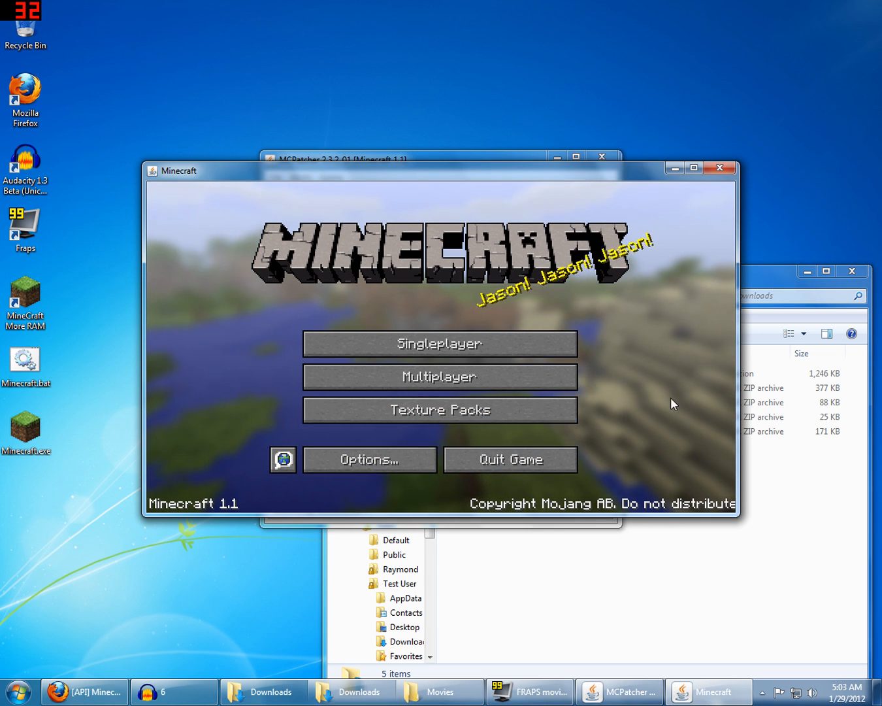
{"action": "left_click", "coordinate": [719, 168]}
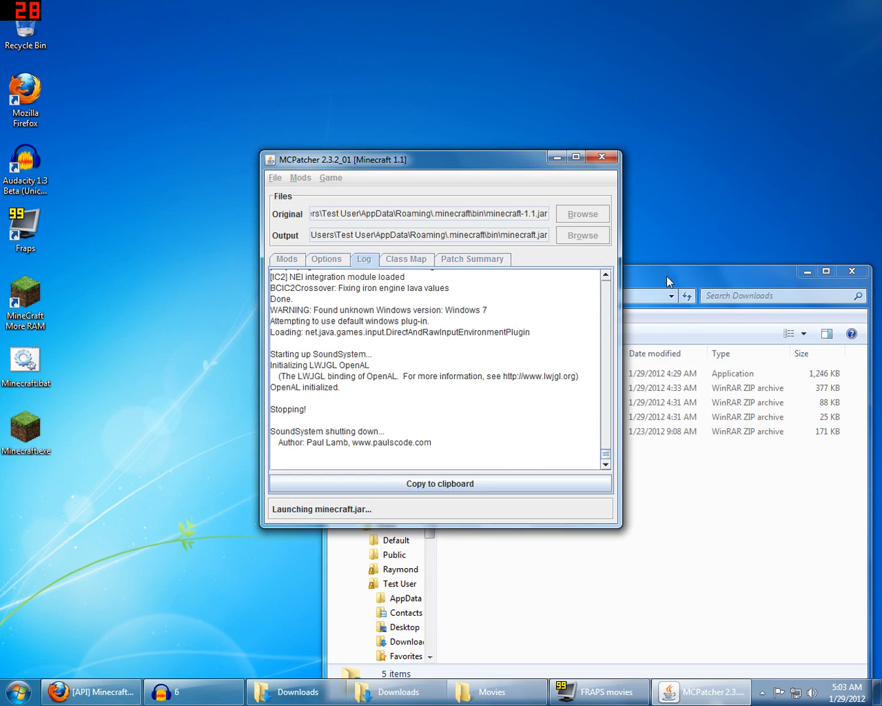
{"action": "left_click", "coordinate": [639, 497]}
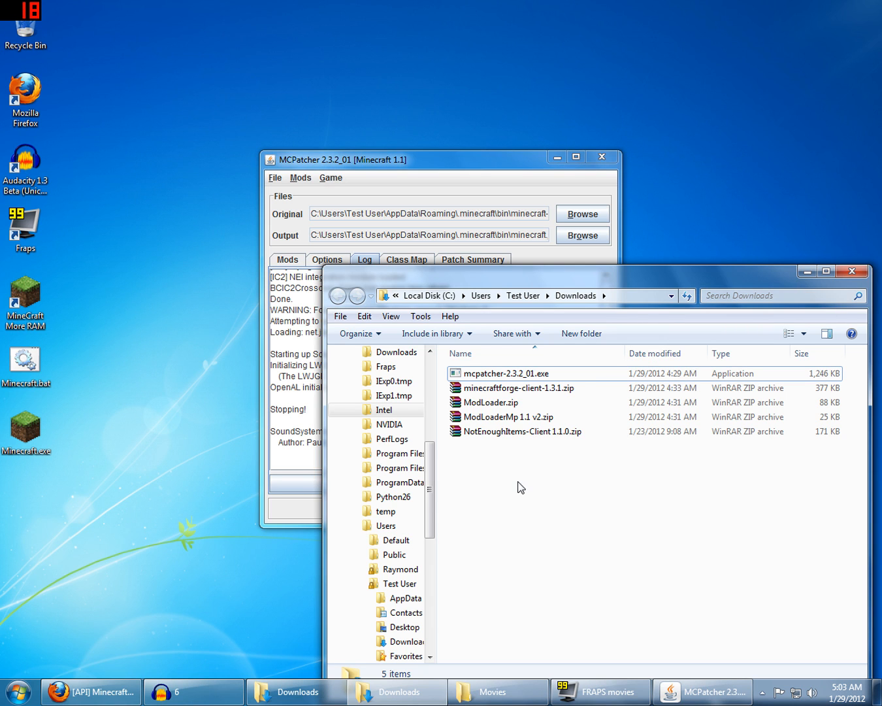
{"action": "left_click", "coordinate": [483, 693]}
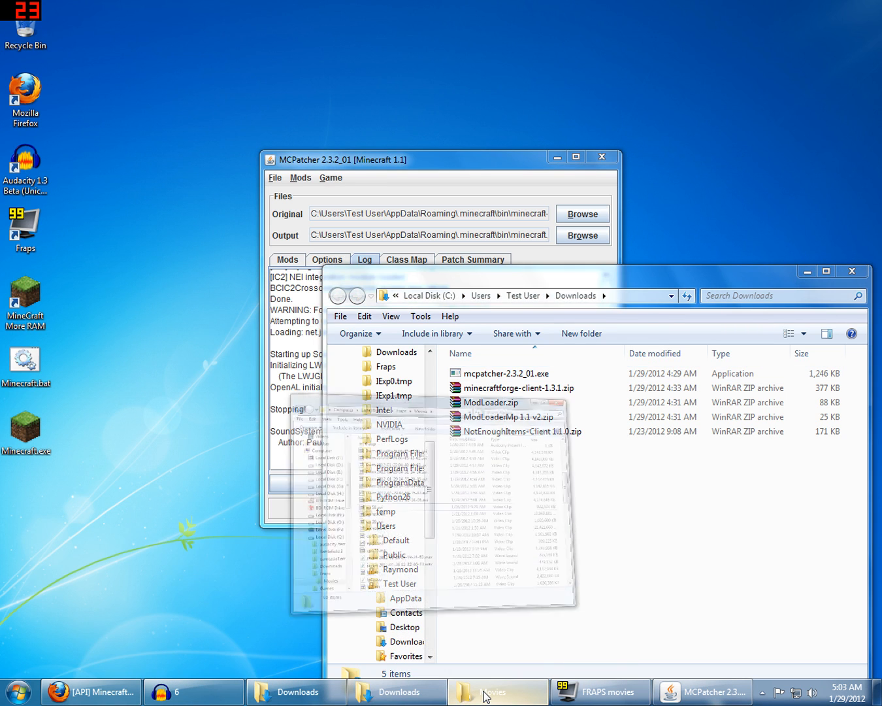
{"action": "left_click", "coordinate": [484, 693]}
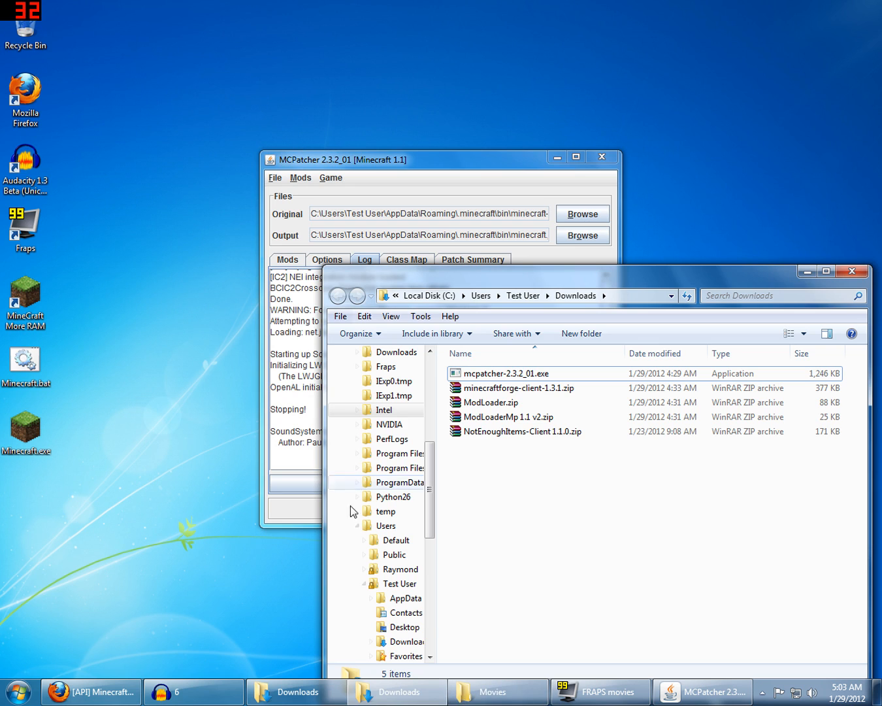
Step: Go to %appdata%, open the config folder inside .minecraft, and move its window off the centre of the desktop
{"action": "left_click", "coordinate": [18, 691]}
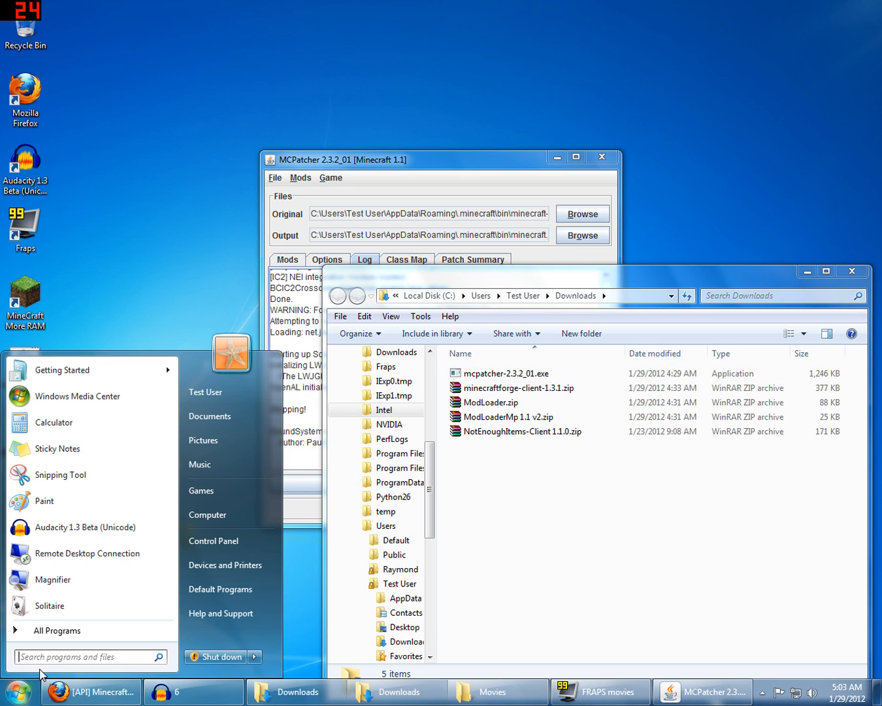
{"action": "type", "text": "%appdata"}
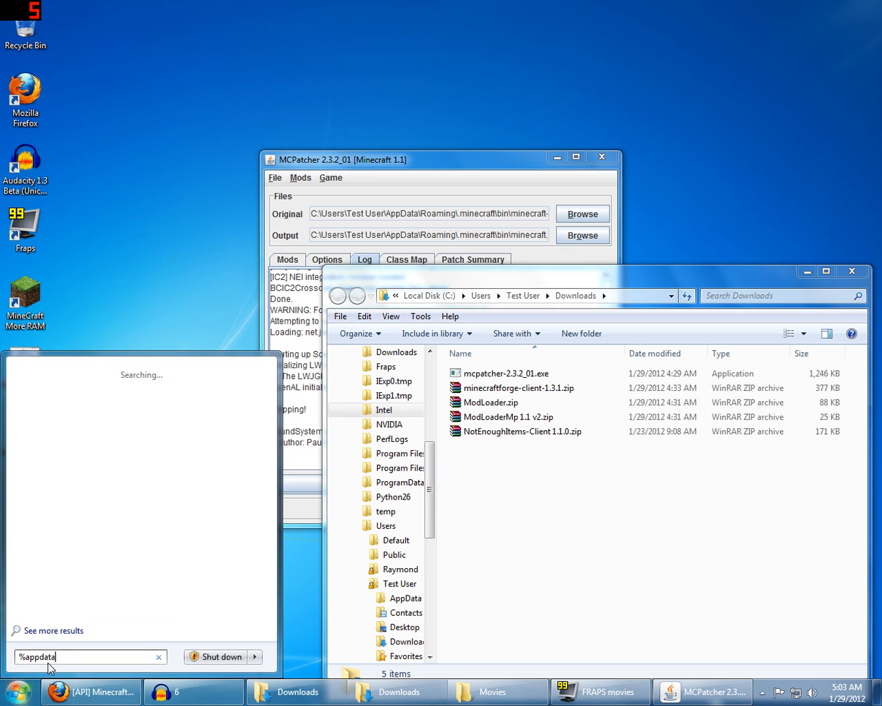
{"action": "type", "text": "%"}
{"action": "key", "text": "Return"}
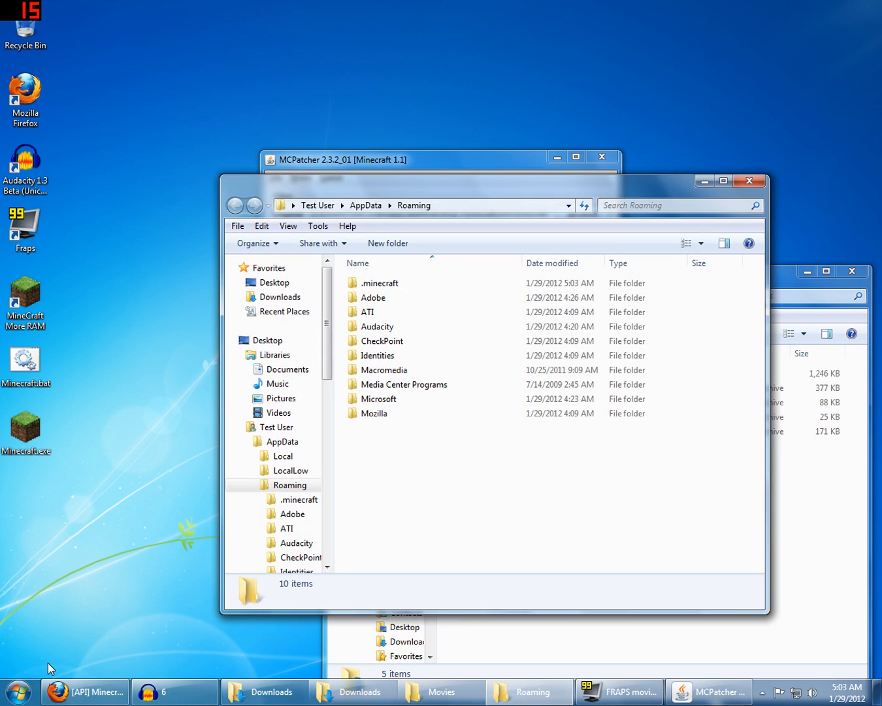
{"action": "double_click", "coordinate": [385, 284]}
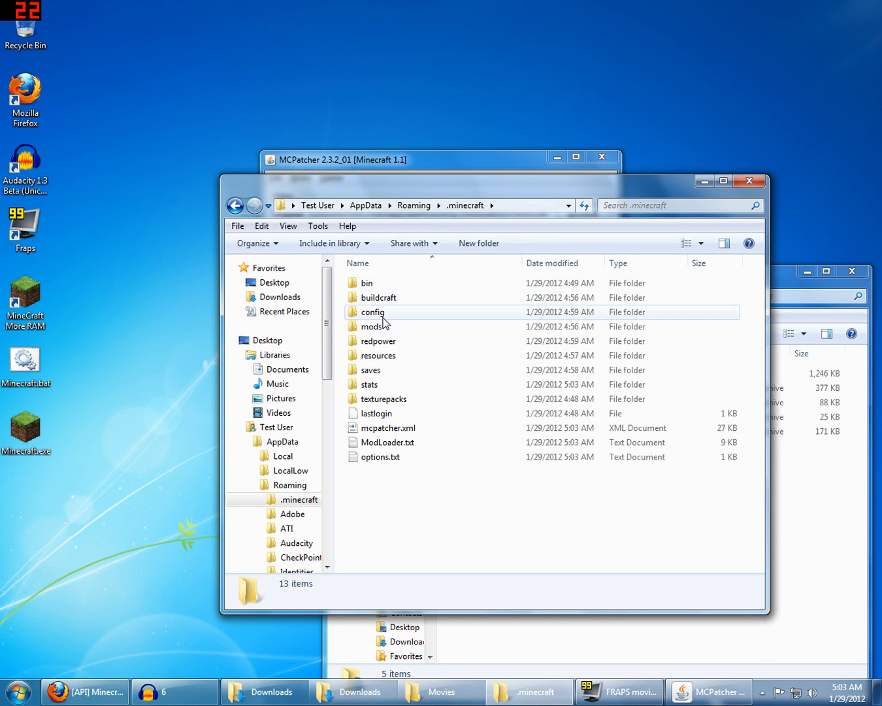
{"action": "double_click", "coordinate": [385, 312]}
{"action": "left_click", "coordinate": [390, 311]}
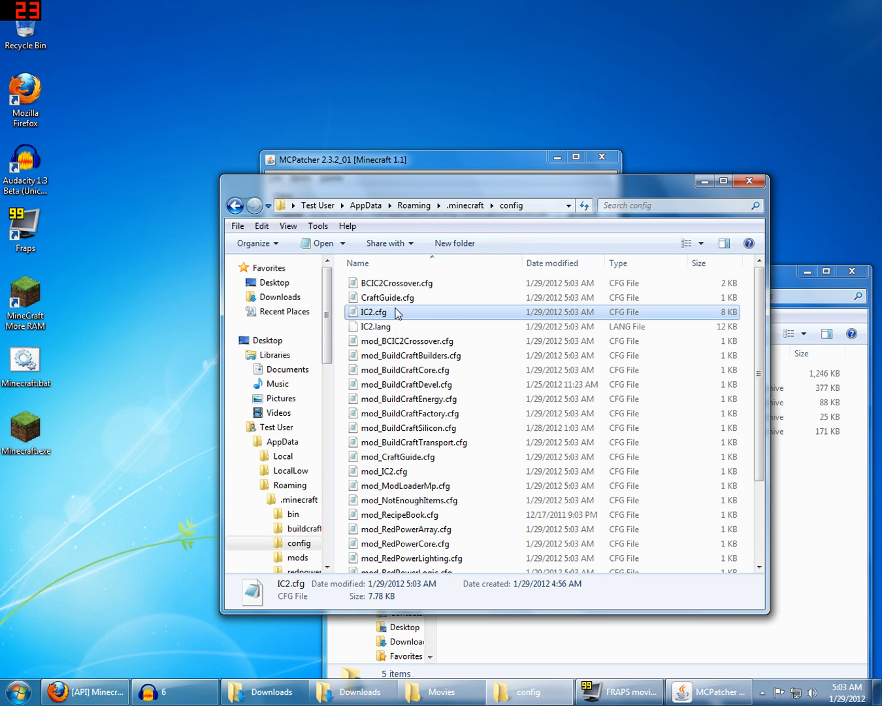
{"action": "left_click_drag", "start_coordinate": [500, 186], "coordinate": [643, 190]}
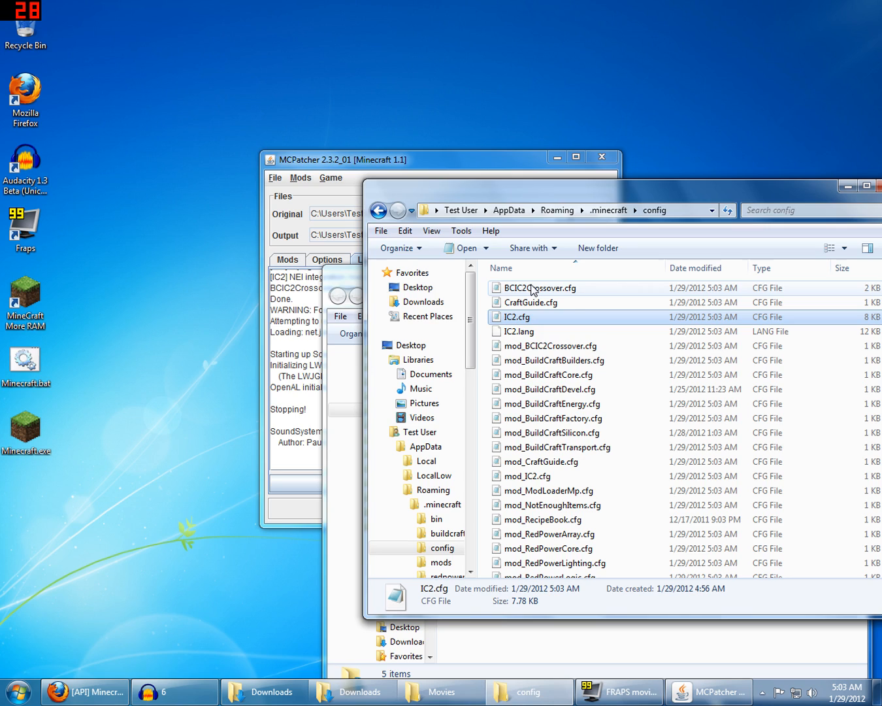
Step: View IC2.cfg and mod_BuildCraftTransport.cfg from the config folder to compare their contents, closing each file
{"action": "double_click", "coordinate": [520, 316]}
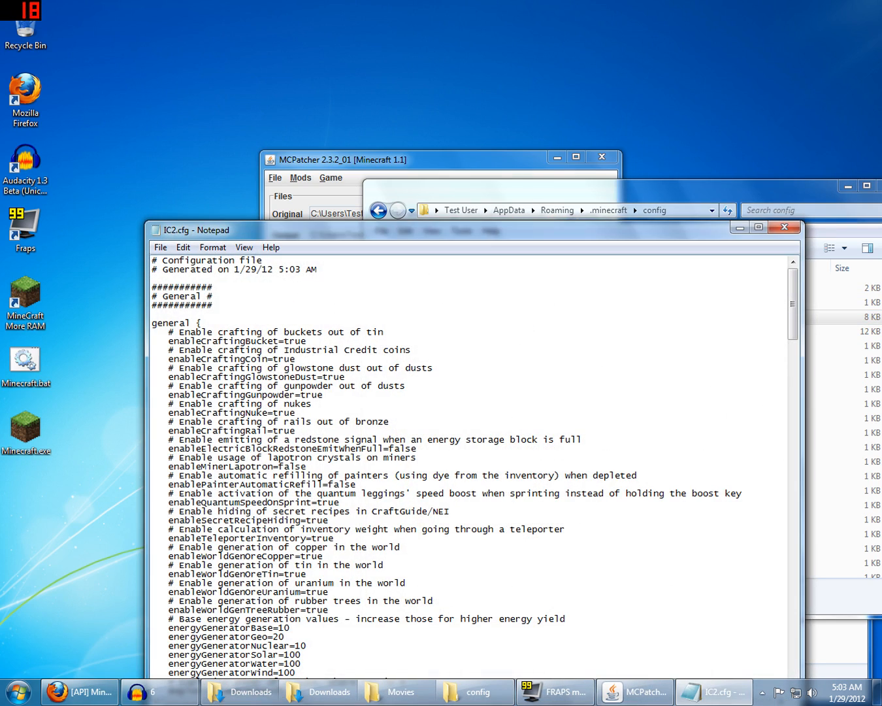
{"action": "left_click", "coordinate": [777, 226]}
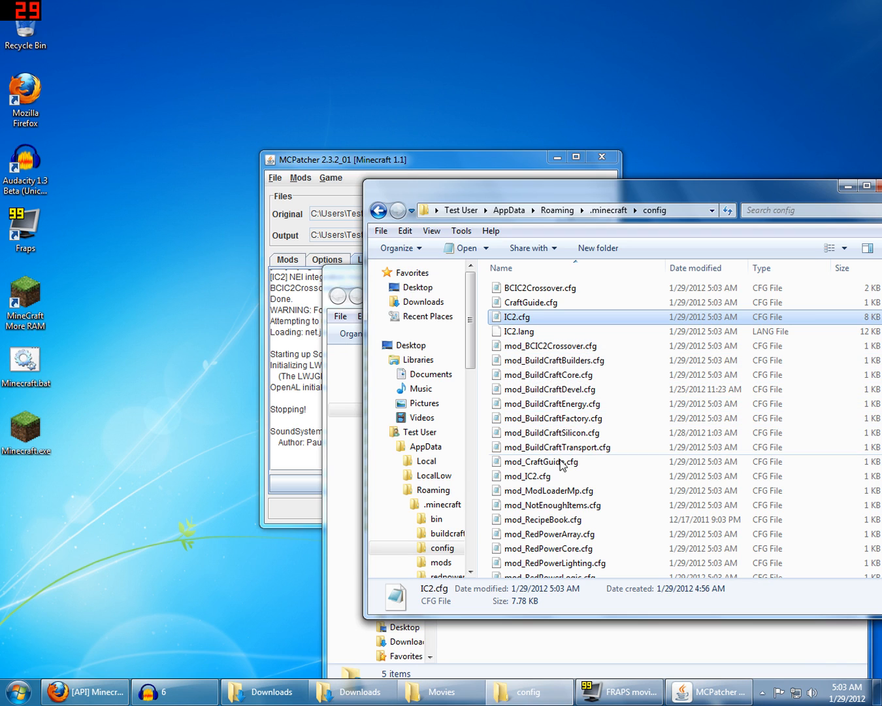
{"action": "scroll", "coordinate": [588, 510], "scroll_direction": "down", "scroll_amount": 3}
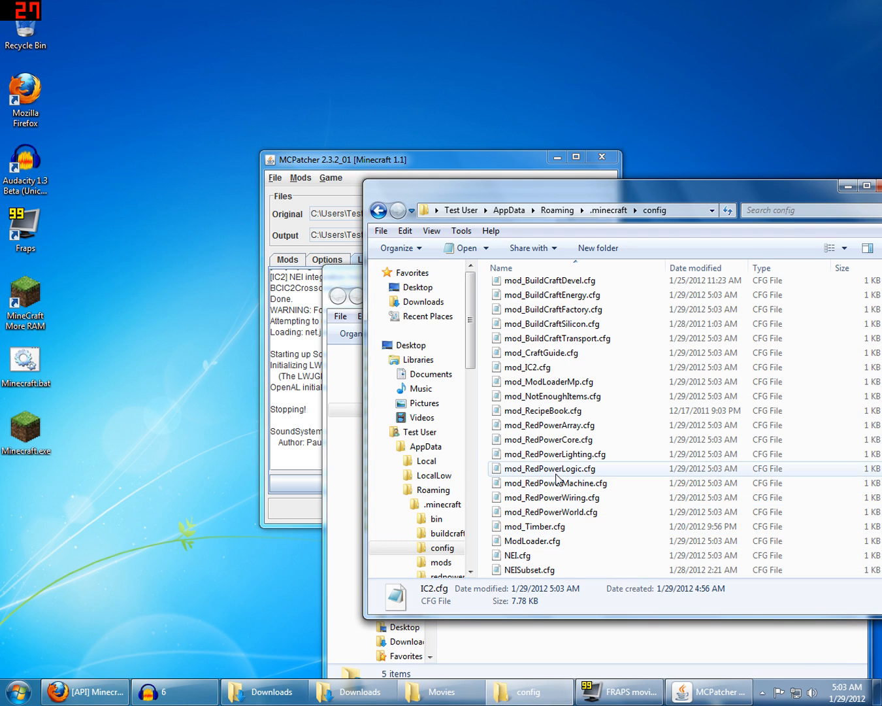
{"action": "scroll", "coordinate": [581, 498], "scroll_direction": "up", "scroll_amount": 1}
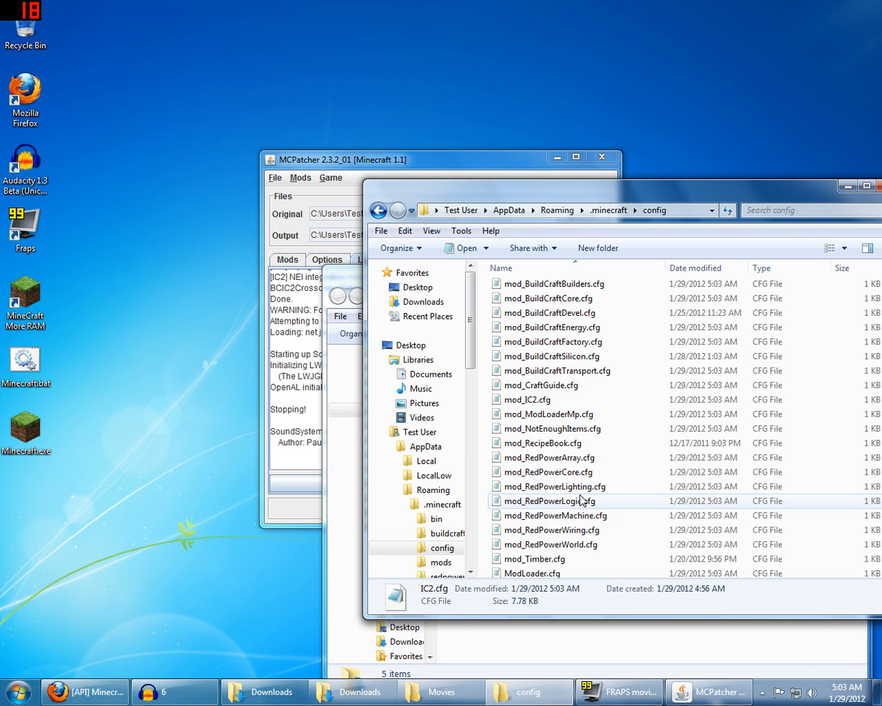
{"action": "double_click", "coordinate": [549, 370]}
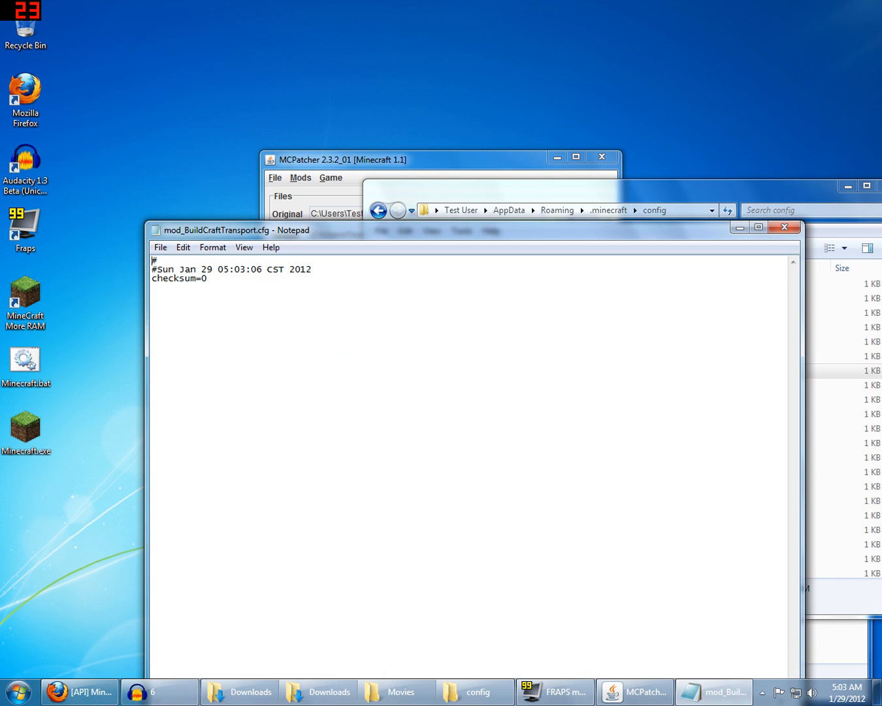
{"action": "left_click", "coordinate": [787, 227]}
{"action": "scroll", "coordinate": [575, 419], "scroll_direction": "up", "scroll_amount": 2}
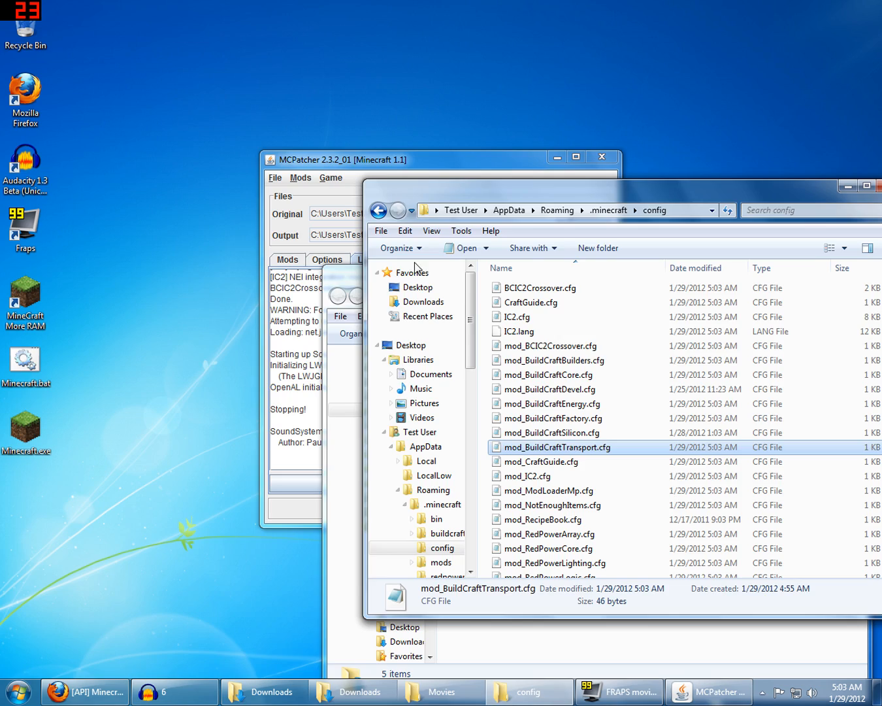
Step: Reopen IC2.cfg, examine the block IDs in its Block section, and close the file
{"action": "double_click", "coordinate": [524, 316]}
{"action": "scroll", "coordinate": [526, 321], "scroll_direction": "down", "scroll_amount": 5}
{"action": "scroll", "coordinate": [467, 458], "scroll_direction": "down", "scroll_amount": 20}
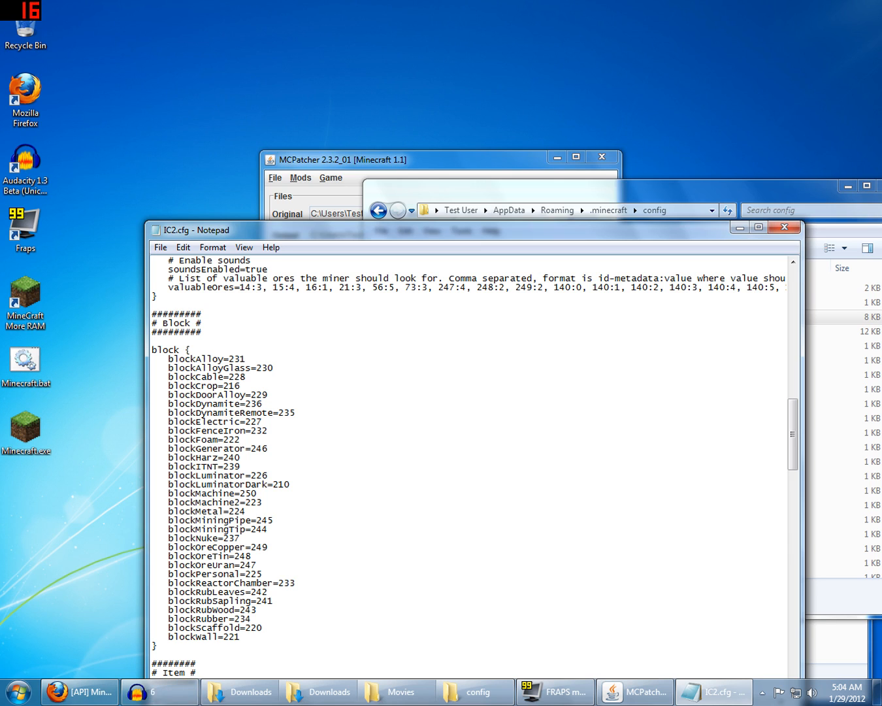
{"action": "left_click", "coordinate": [784, 226]}
{"action": "left_click_drag", "start_coordinate": [509, 191], "coordinate": [430, 192]}
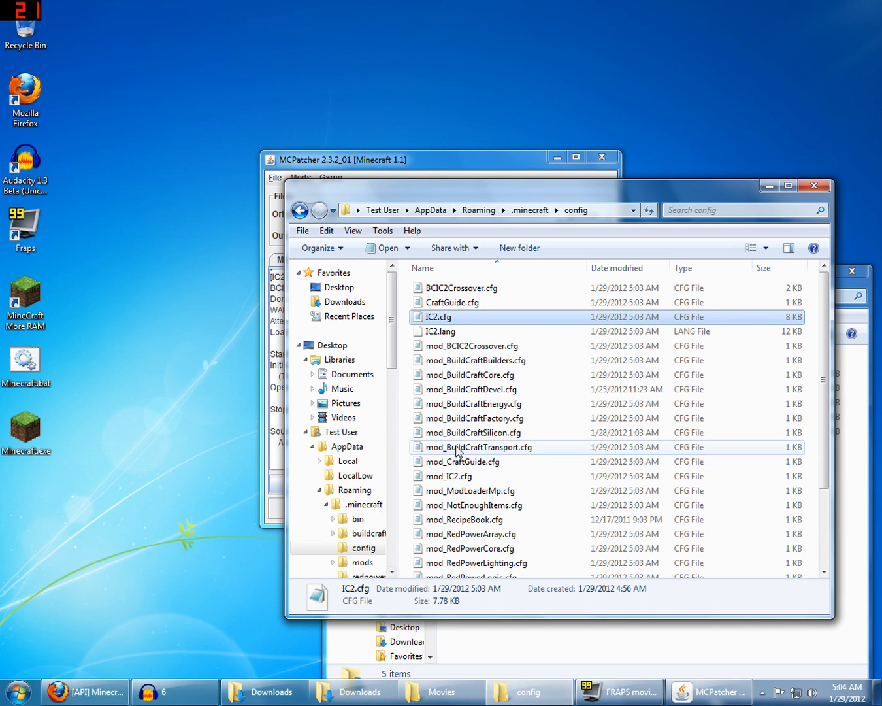
Step: Open buildcraft.cfg from the buildcraft\config folder, examine its Block and Item IDs, and close the file
{"action": "left_click", "coordinate": [367, 534]}
{"action": "left_click", "coordinate": [449, 288]}
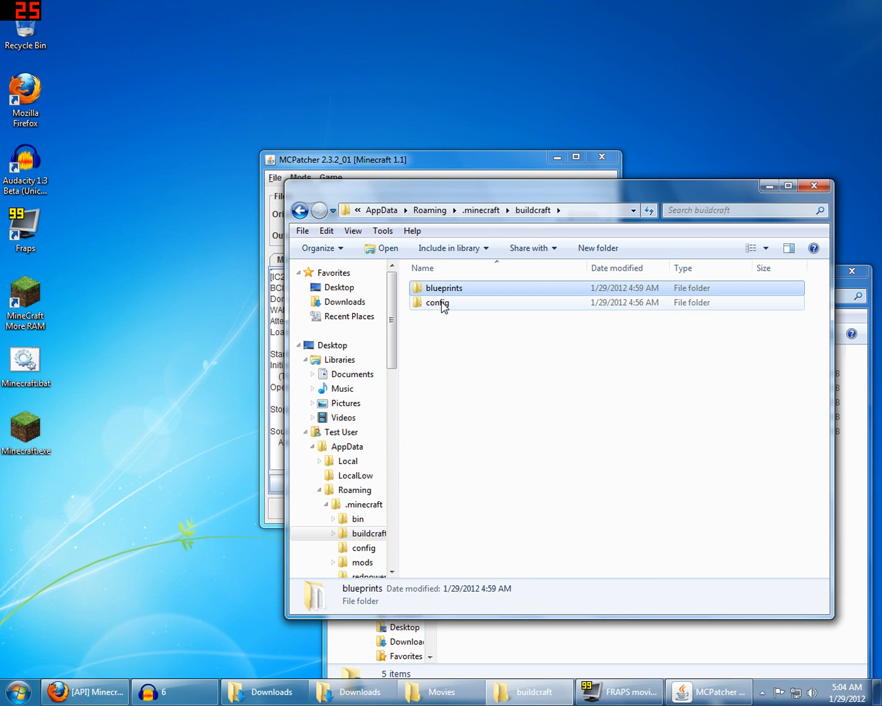
{"action": "double_click", "coordinate": [441, 304]}
{"action": "double_click", "coordinate": [448, 288]}
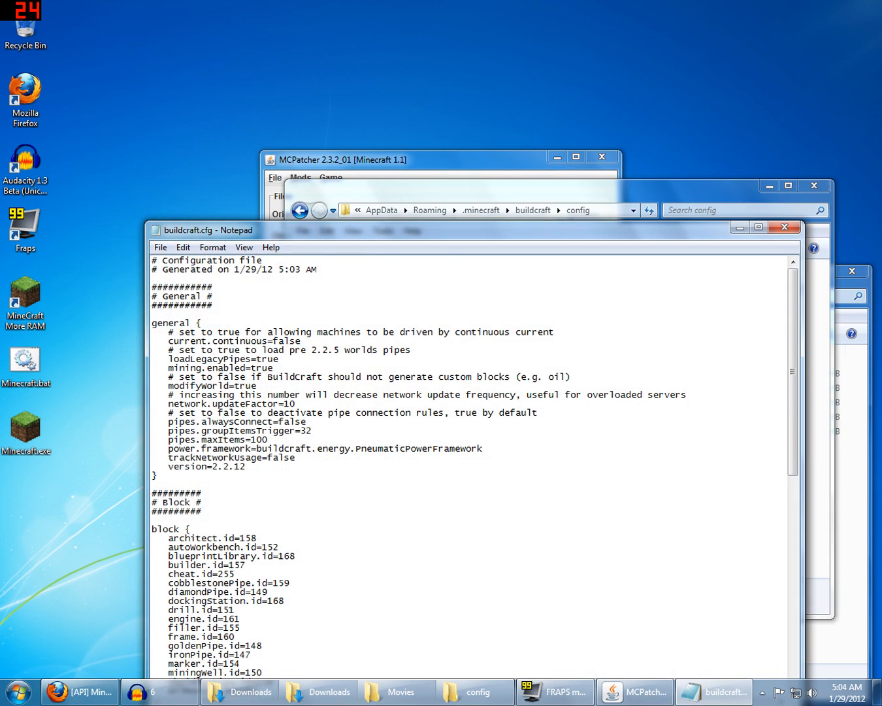
{"action": "scroll", "coordinate": [448, 287], "scroll_direction": "down", "scroll_amount": 15}
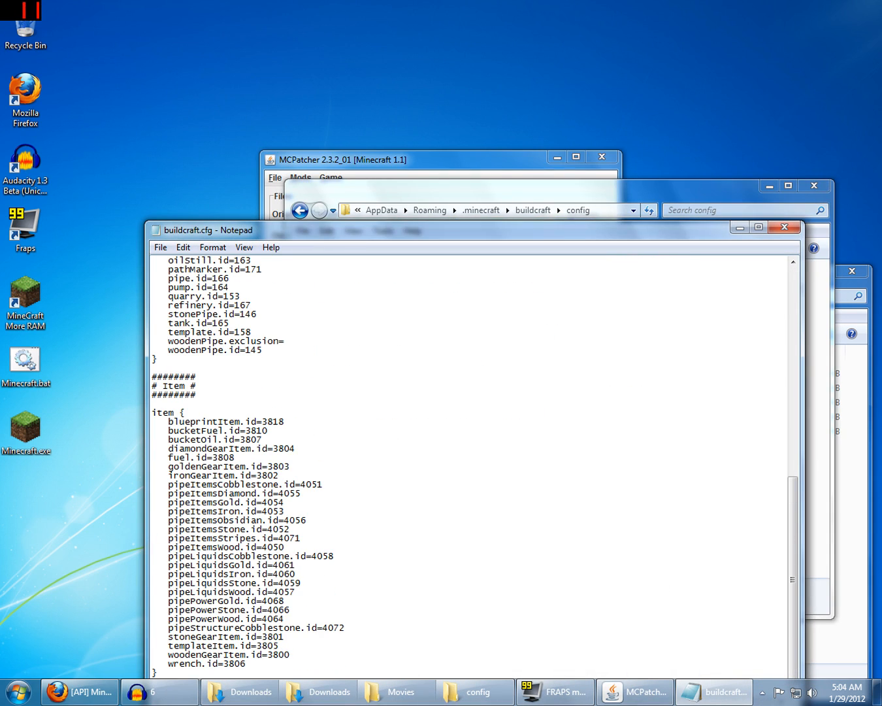
{"action": "scroll", "coordinate": [467, 464], "scroll_direction": "up", "scroll_amount": 9}
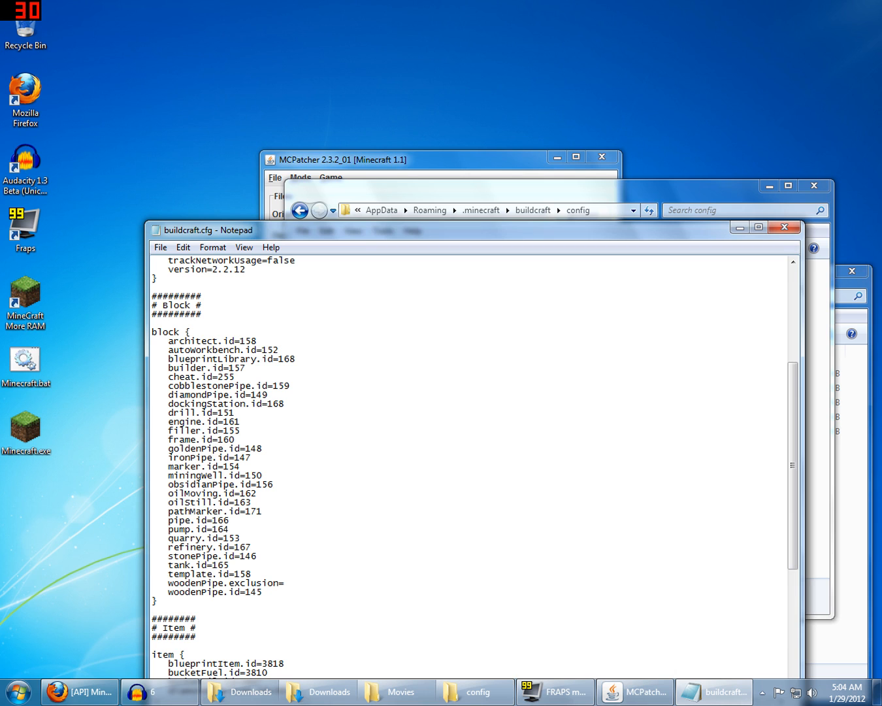
{"action": "left_click", "coordinate": [784, 227]}
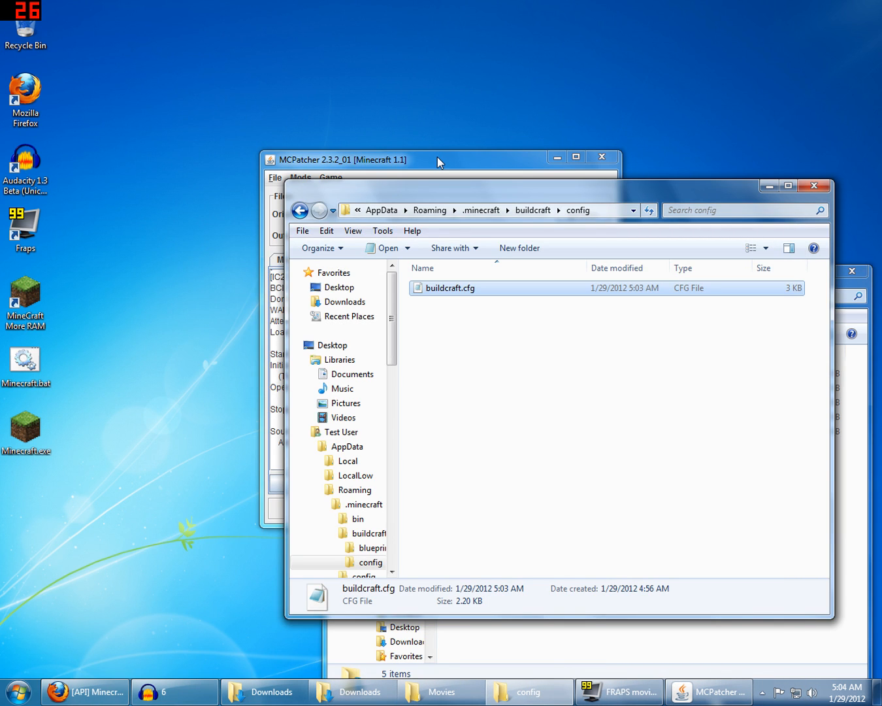
{"action": "left_click", "coordinate": [437, 157]}
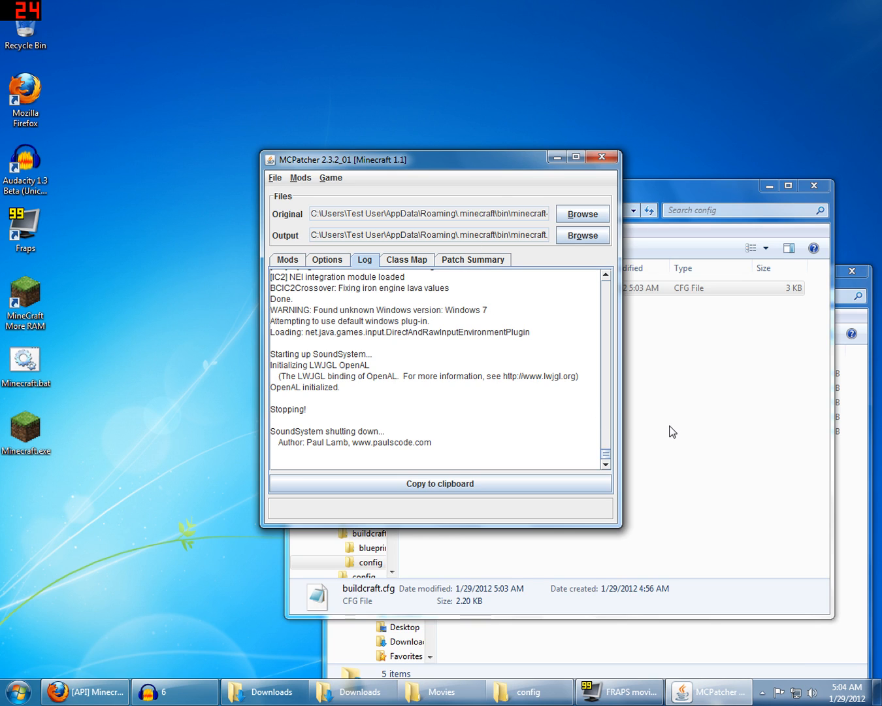
{"action": "left_click", "coordinate": [727, 415]}
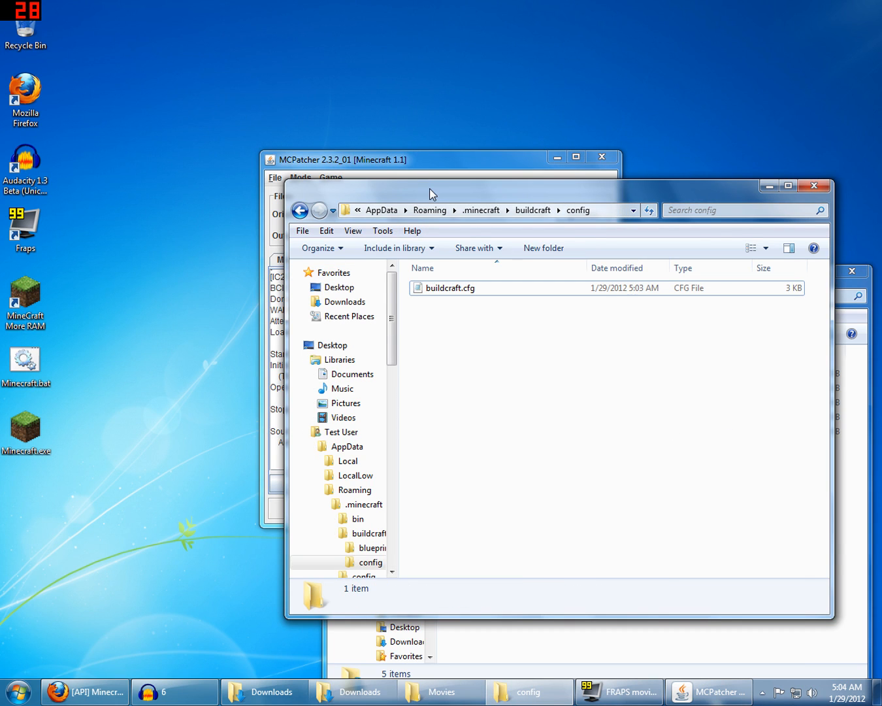
Step: Spread the MCPatcher and buildcraft config folder windows apart on the desktop
{"action": "left_click_drag", "start_coordinate": [429, 188], "coordinate": [424, 260]}
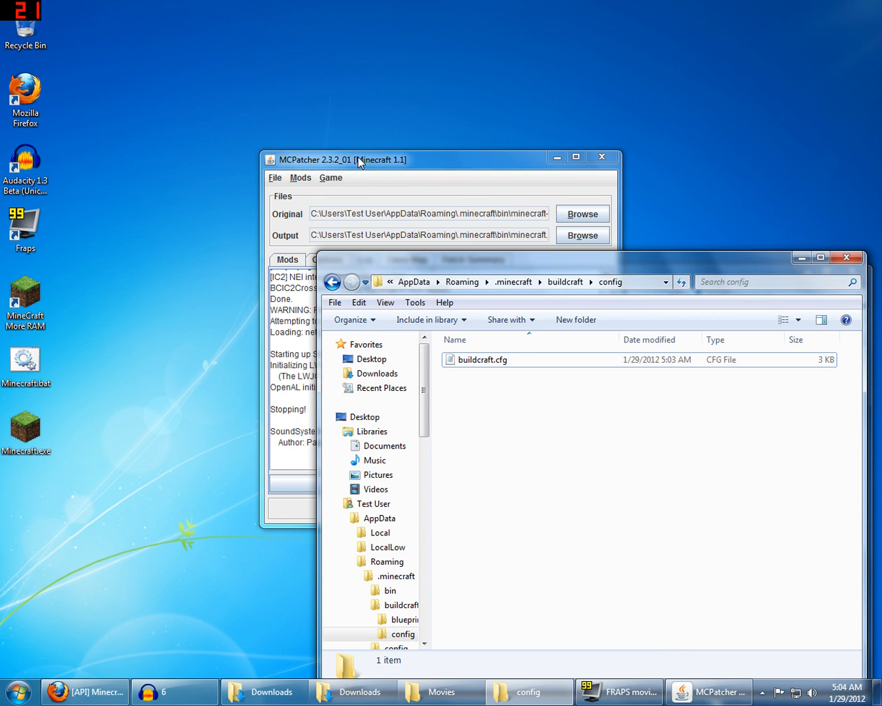
{"action": "left_click_drag", "start_coordinate": [359, 162], "coordinate": [293, 134]}
{"action": "left_click_drag", "start_coordinate": [650, 266], "coordinate": [658, 195]}
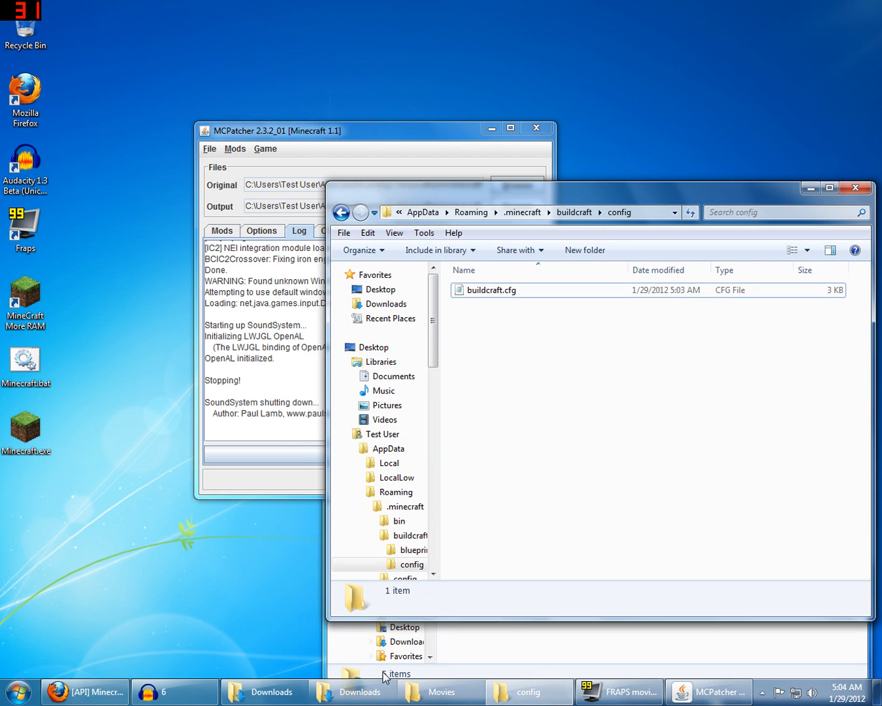
Step: Open redpower.cfg from the redpower folder in .minecraft, examine its block and item IDs, and close the file
{"action": "left_click", "coordinate": [406, 540]}
{"action": "scroll", "coordinate": [405, 542], "scroll_direction": "down", "scroll_amount": 2}
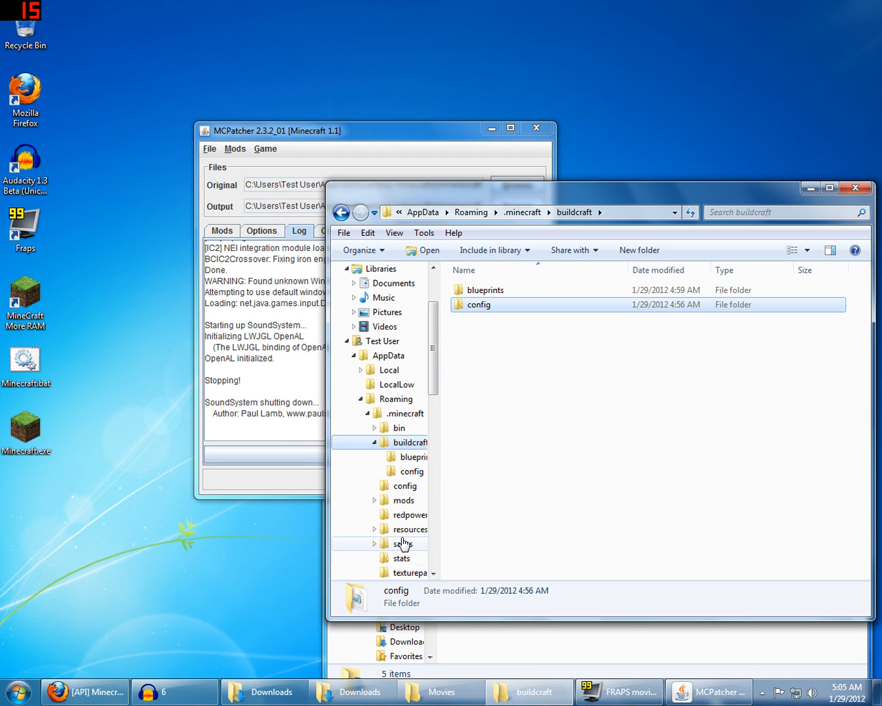
{"action": "left_click", "coordinate": [405, 515]}
{"action": "double_click", "coordinate": [495, 320]}
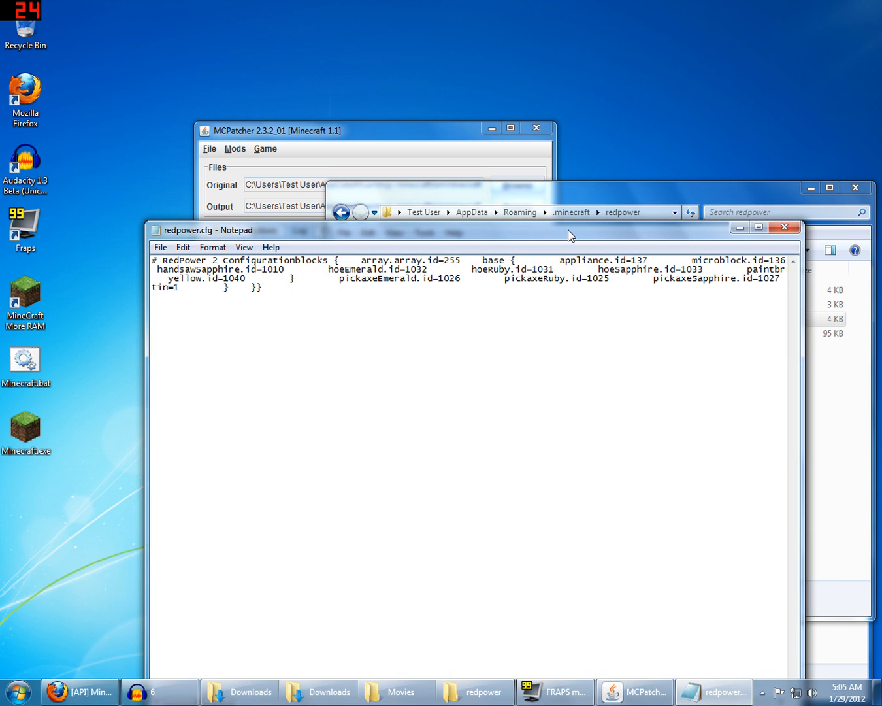
{"action": "left_click_drag", "start_coordinate": [569, 229], "coordinate": [600, 375]}
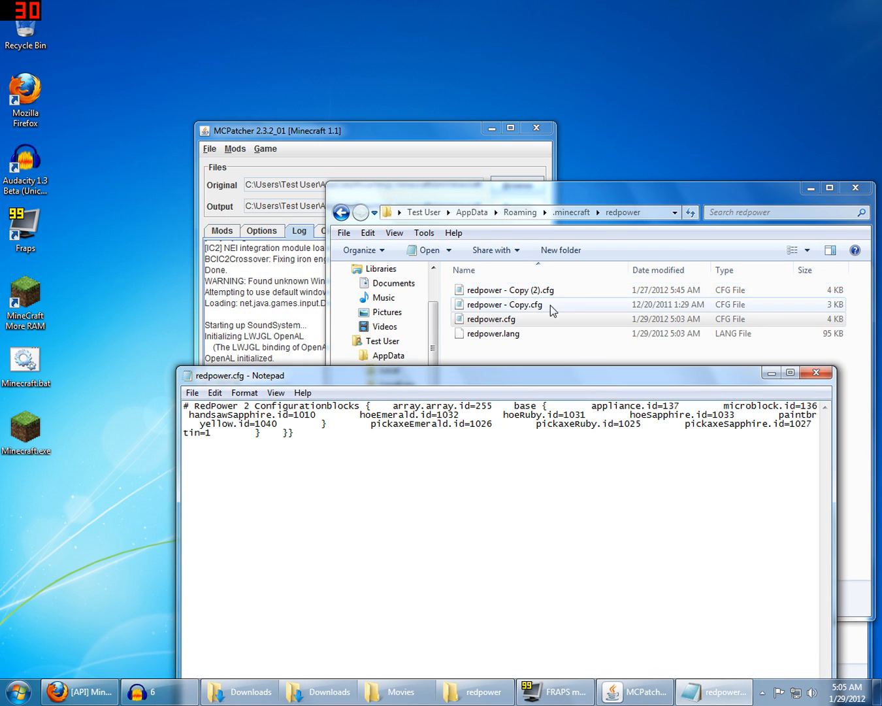
{"action": "left_click_drag", "start_coordinate": [554, 375], "coordinate": [514, 287]}
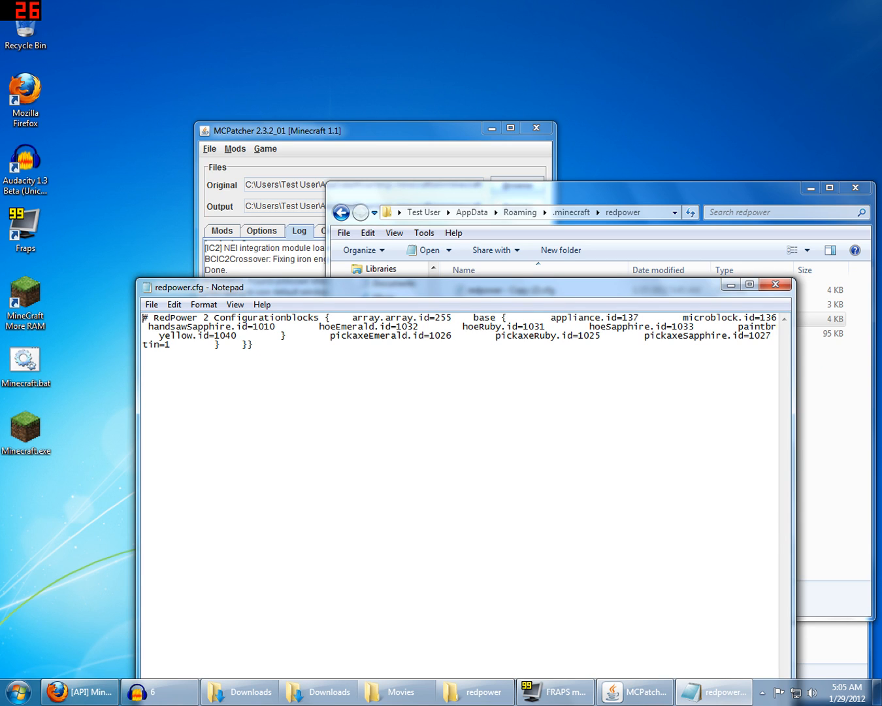
{"action": "left_click_drag", "start_coordinate": [316, 326], "coordinate": [723, 326]}
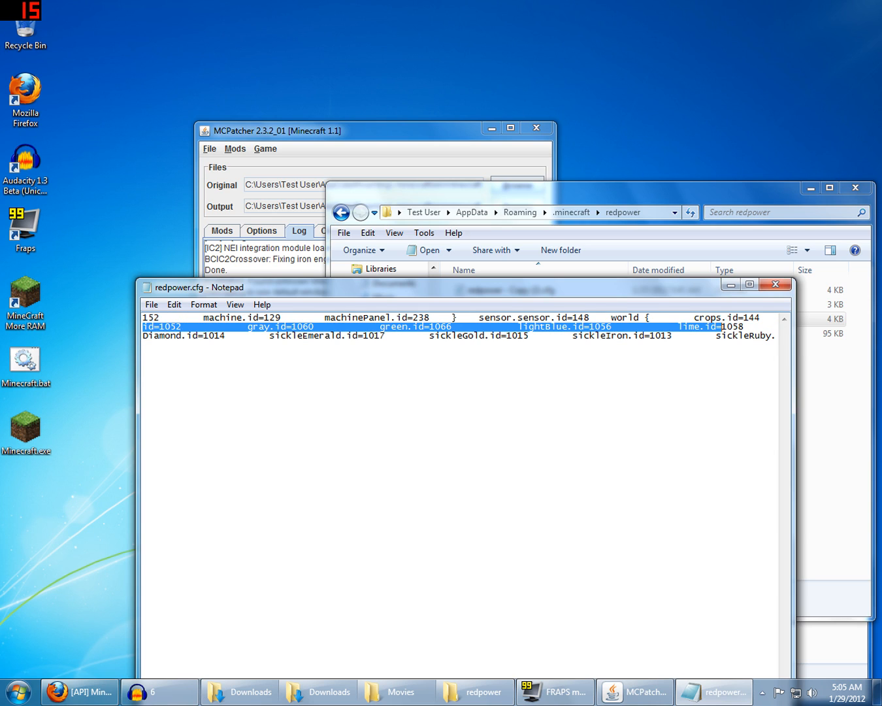
{"action": "left_click", "coordinate": [639, 335]}
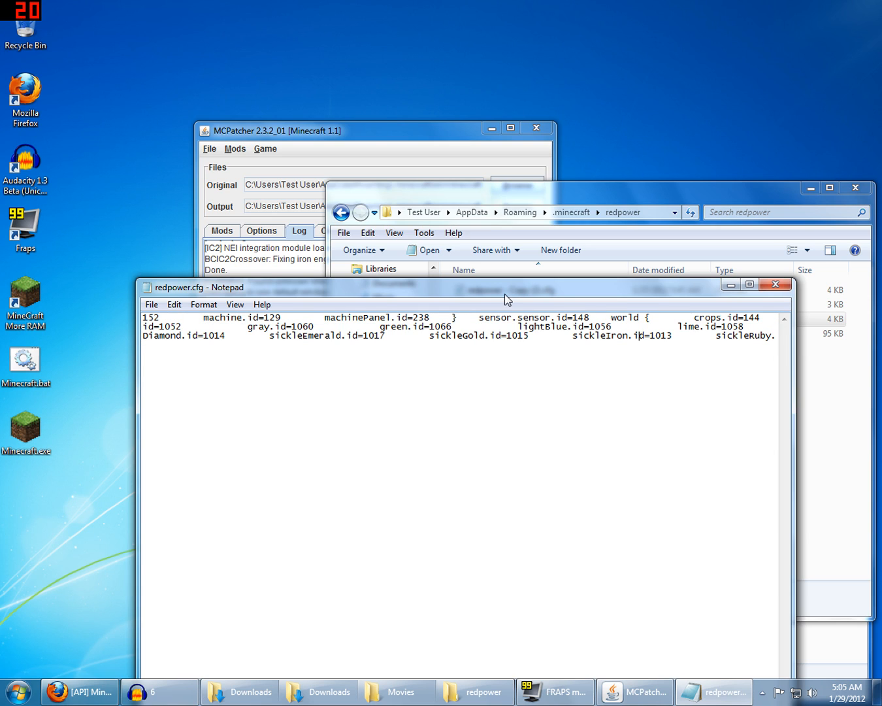
{"action": "left_click_drag", "start_coordinate": [508, 278], "coordinate": [459, 174]}
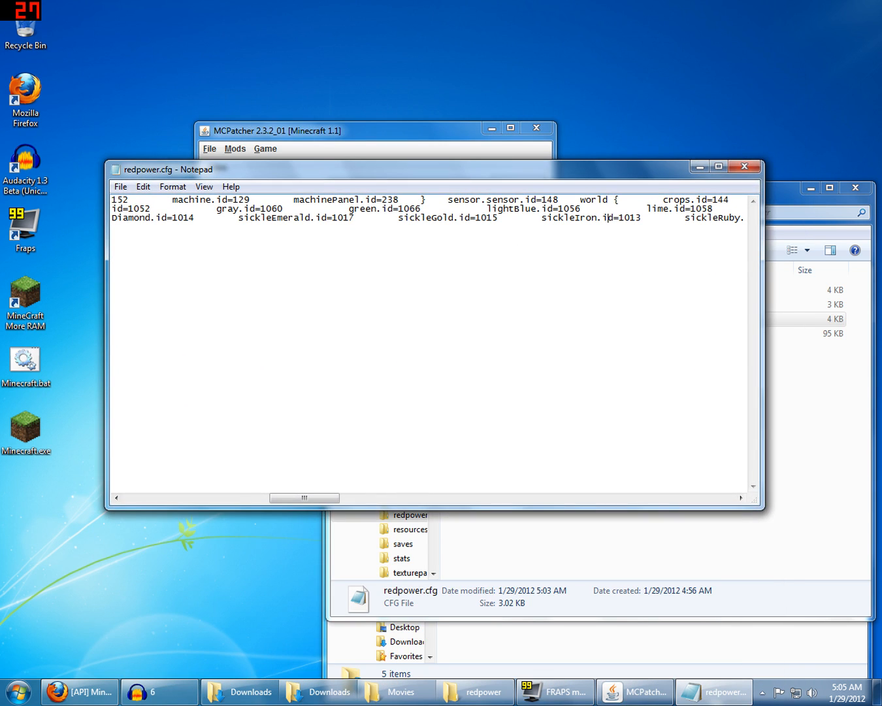
{"action": "left_click_drag", "start_coordinate": [298, 500], "coordinate": [652, 509]}
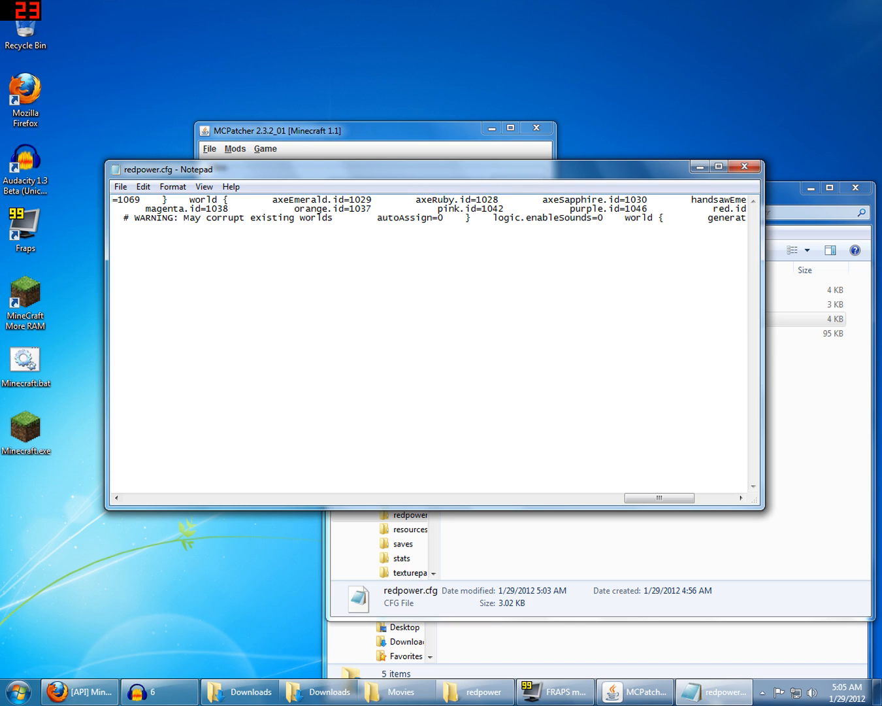
{"action": "left_click", "coordinate": [747, 166]}
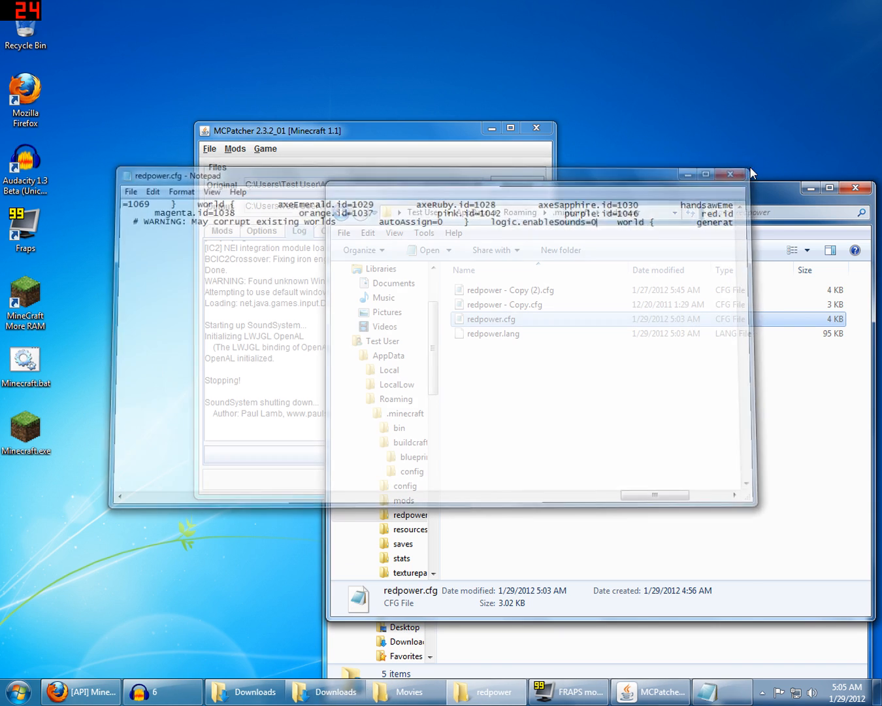
{"action": "left_click", "coordinate": [519, 404]}
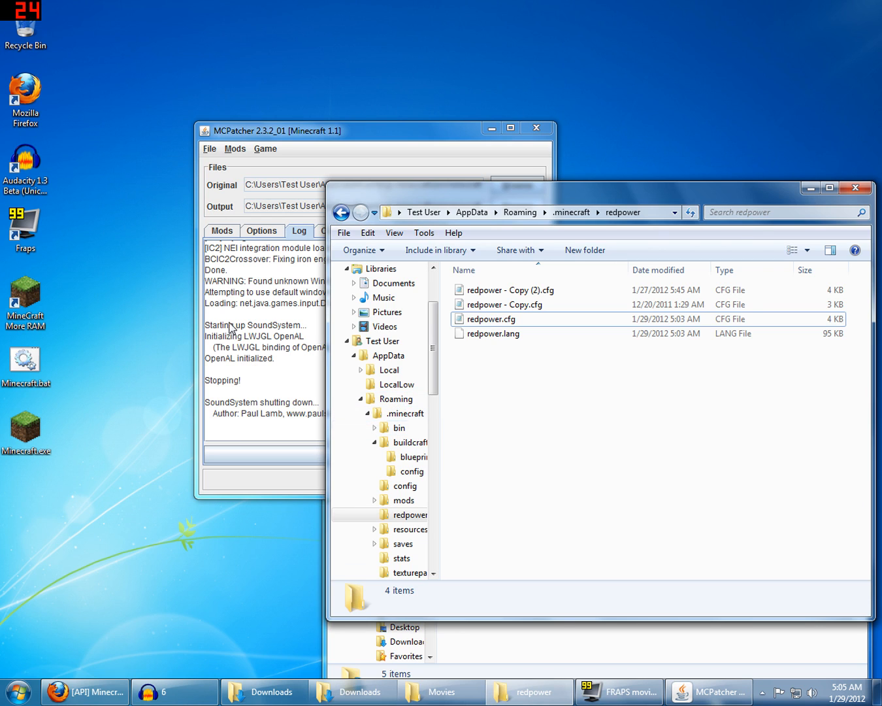
Step: Move CodeChickenCore-Client 0.4.1.zip out of the mods folder into the config folder in .minecraft
{"action": "left_click", "coordinate": [359, 125]}
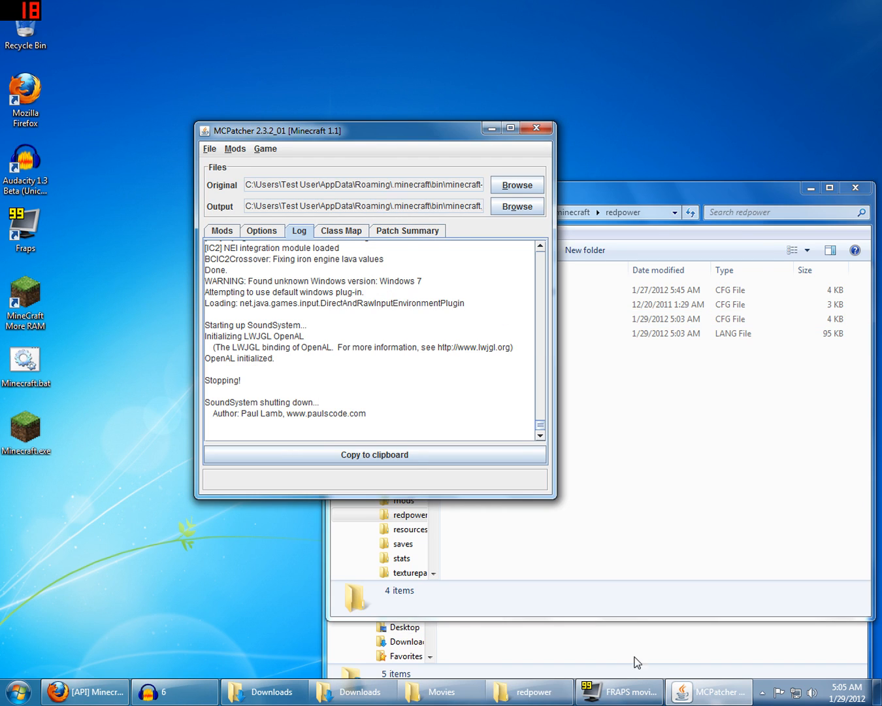
{"action": "left_click", "coordinate": [592, 566]}
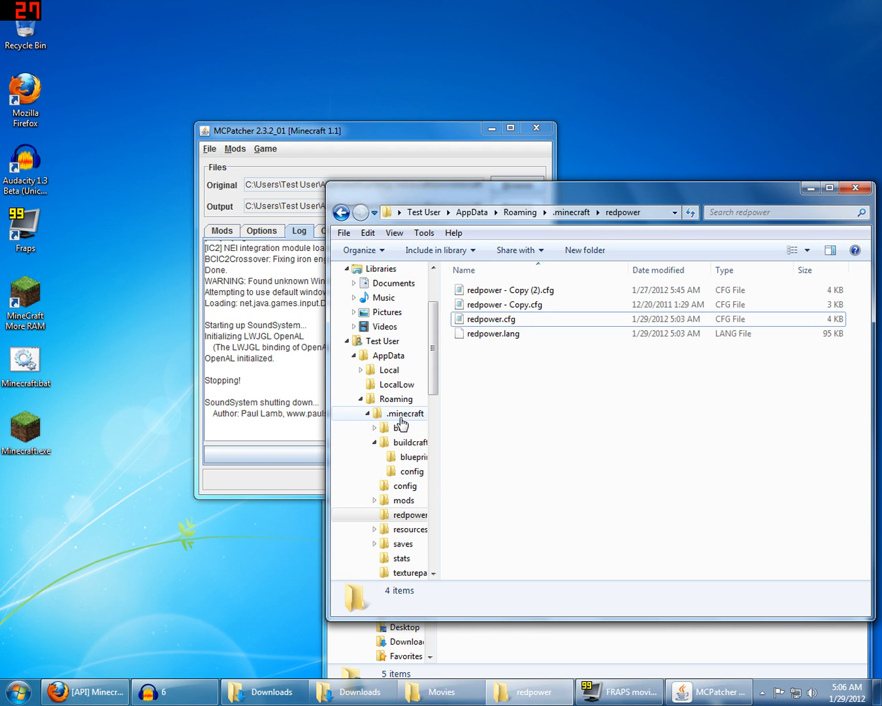
{"action": "left_click", "coordinate": [401, 500]}
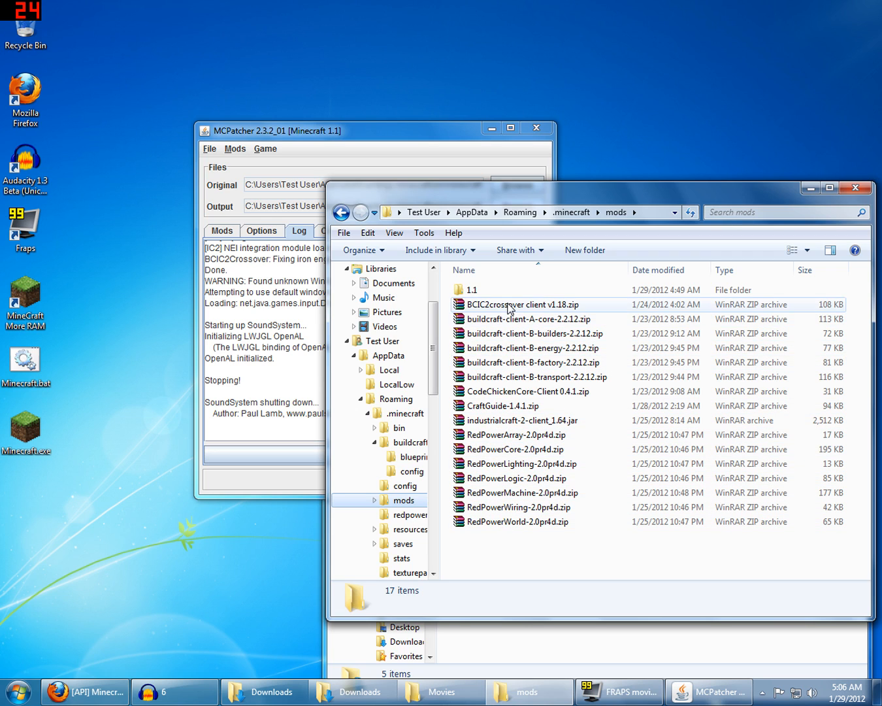
{"action": "left_click", "coordinate": [498, 394]}
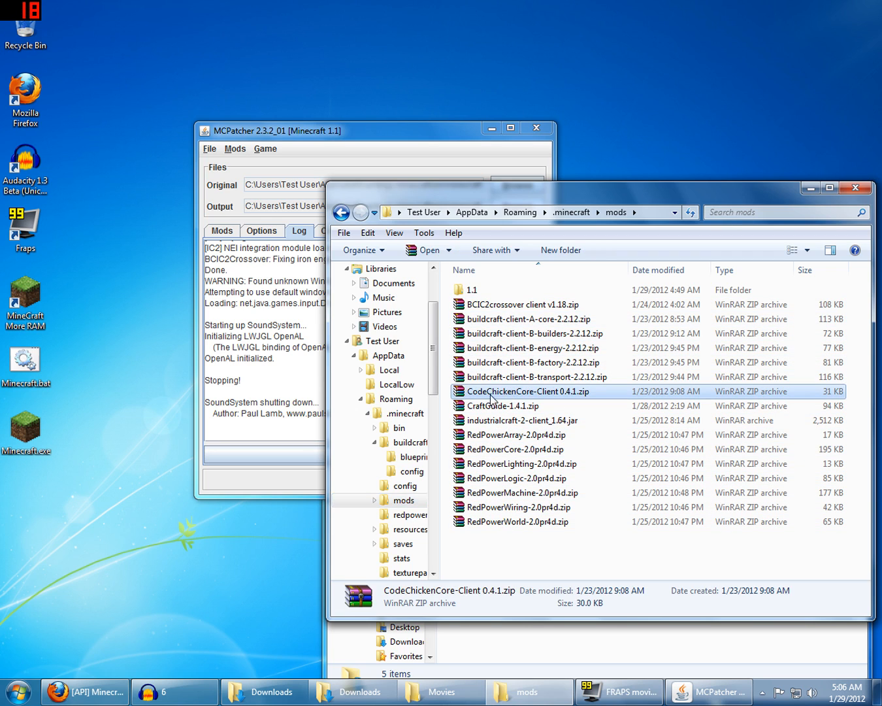
{"action": "left_click_drag", "start_coordinate": [498, 396], "coordinate": [398, 486]}
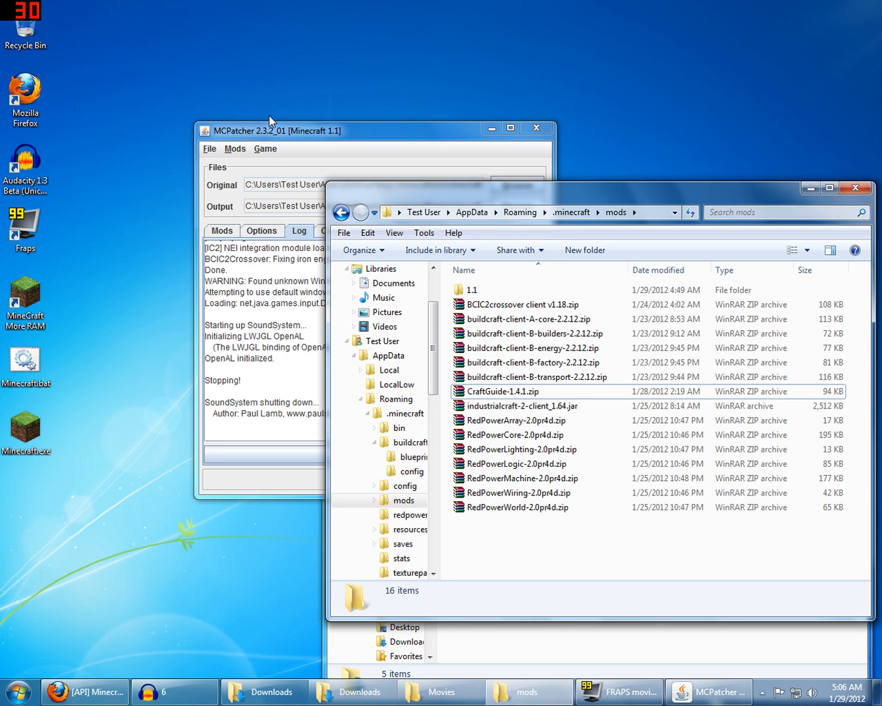
Step: Test Minecraft from MCPatcher and examine the mod list and error lines in the crash report
{"action": "left_click", "coordinate": [209, 230]}
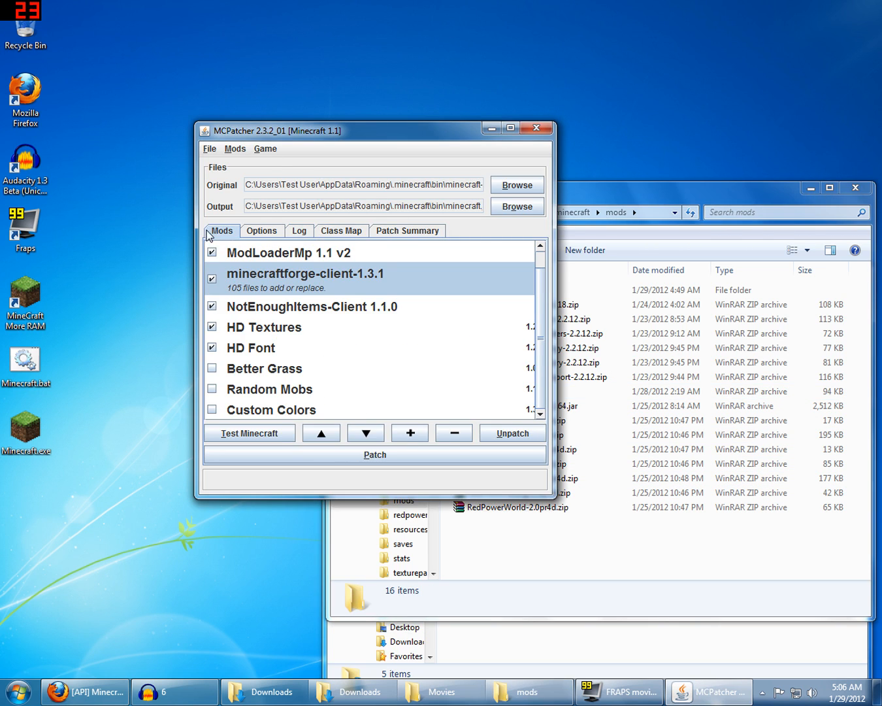
{"action": "left_click", "coordinate": [255, 434]}
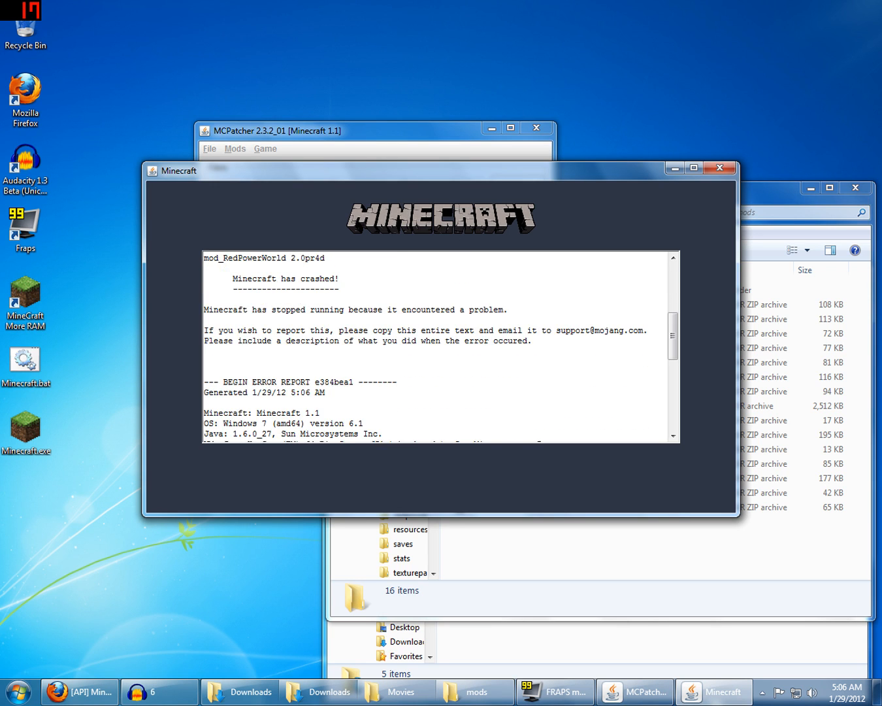
{"action": "scroll", "coordinate": [434, 346], "scroll_direction": "down", "scroll_amount": 2}
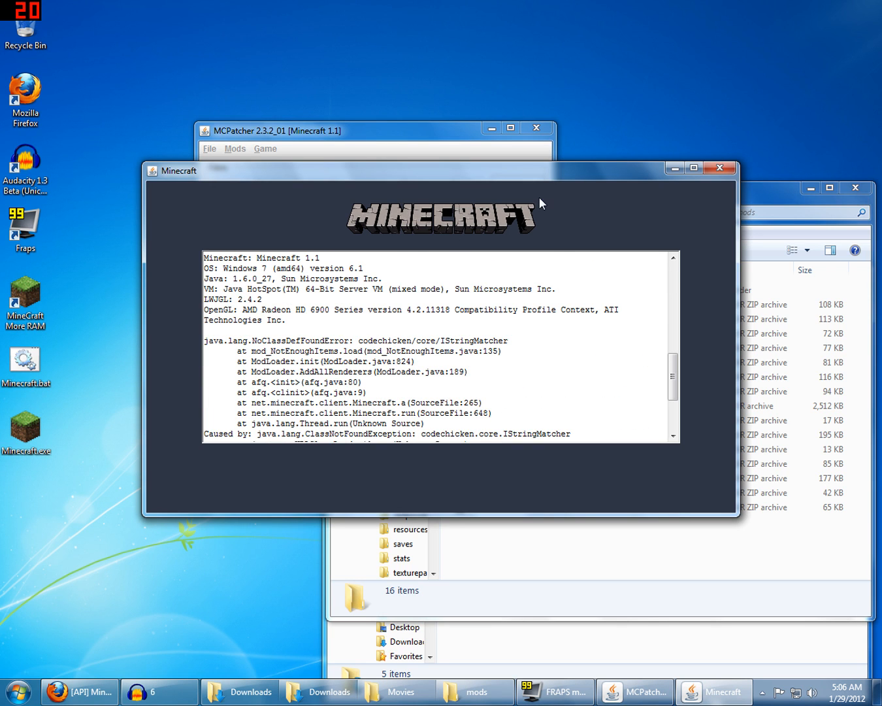
{"action": "scroll", "coordinate": [220, 341], "scroll_direction": "up", "scroll_amount": 10}
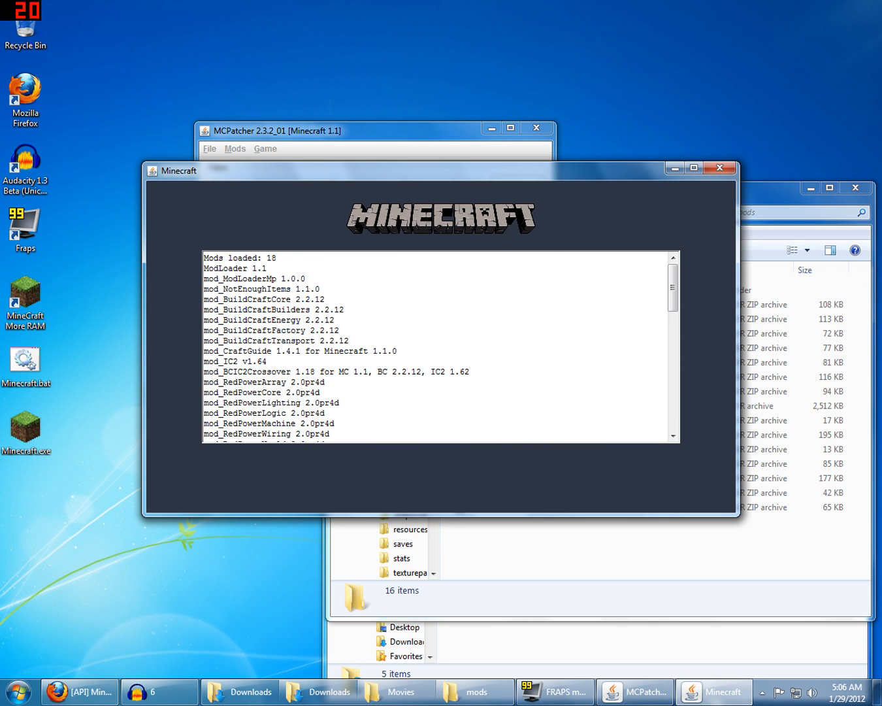
{"action": "scroll", "coordinate": [441, 347], "scroll_direction": "down", "scroll_amount": 10}
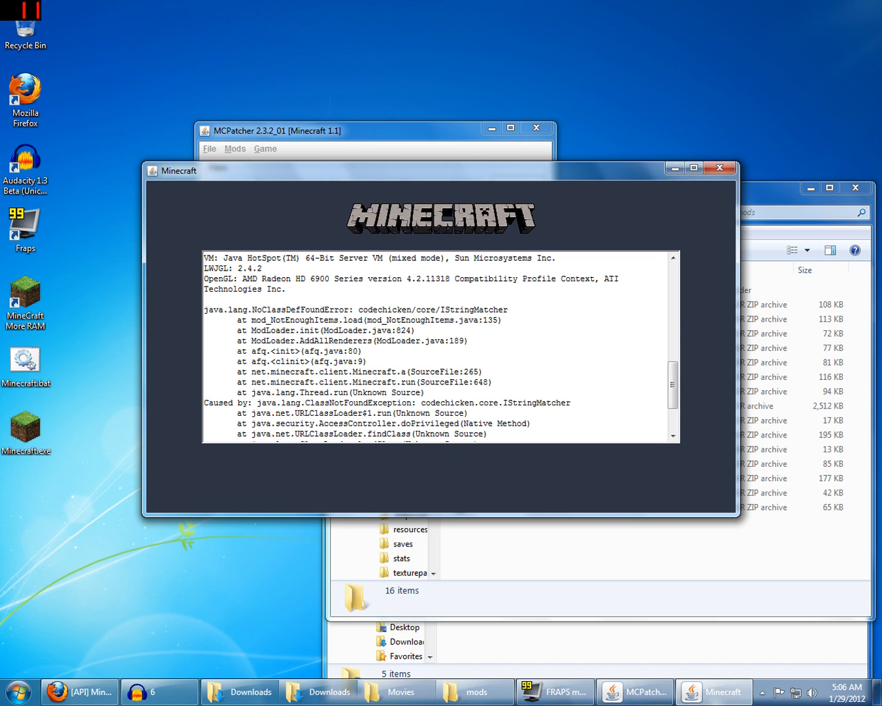
Step: Move CodeChickenCore-Client 0.4.1.zip from the config folder back into the mods folder
{"action": "left_click", "coordinate": [498, 609]}
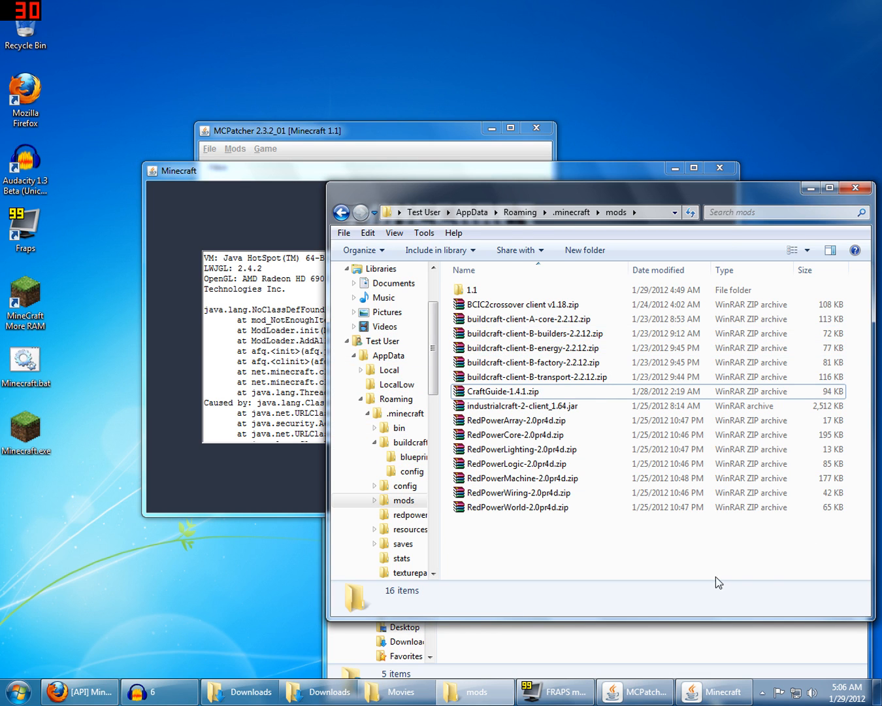
{"action": "left_click", "coordinate": [406, 485]}
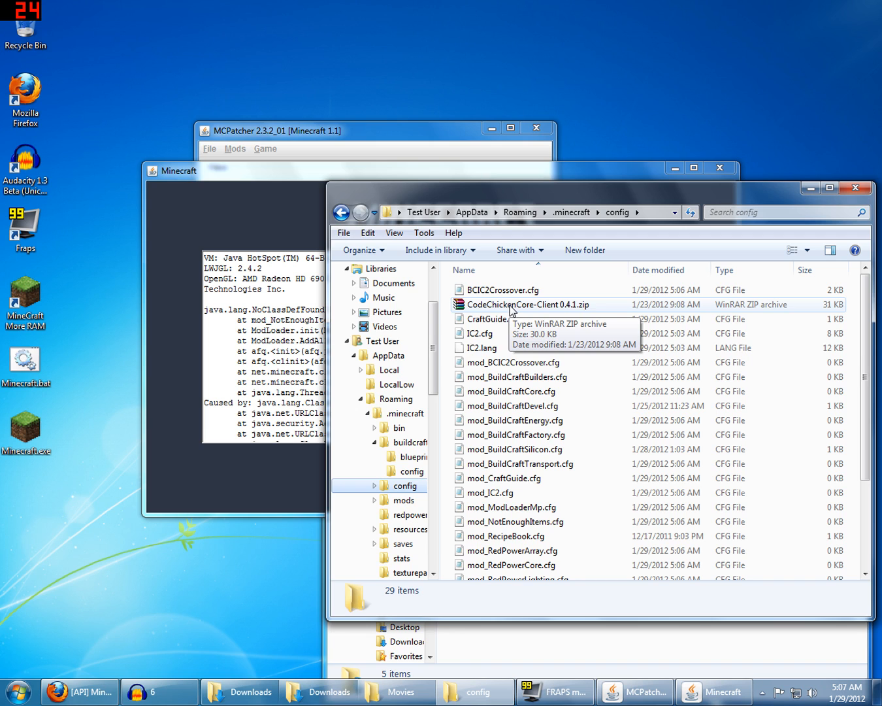
{"action": "left_click_drag", "start_coordinate": [510, 310], "coordinate": [406, 516]}
{"action": "scroll", "coordinate": [435, 313], "scroll_direction": "down", "scroll_amount": 2}
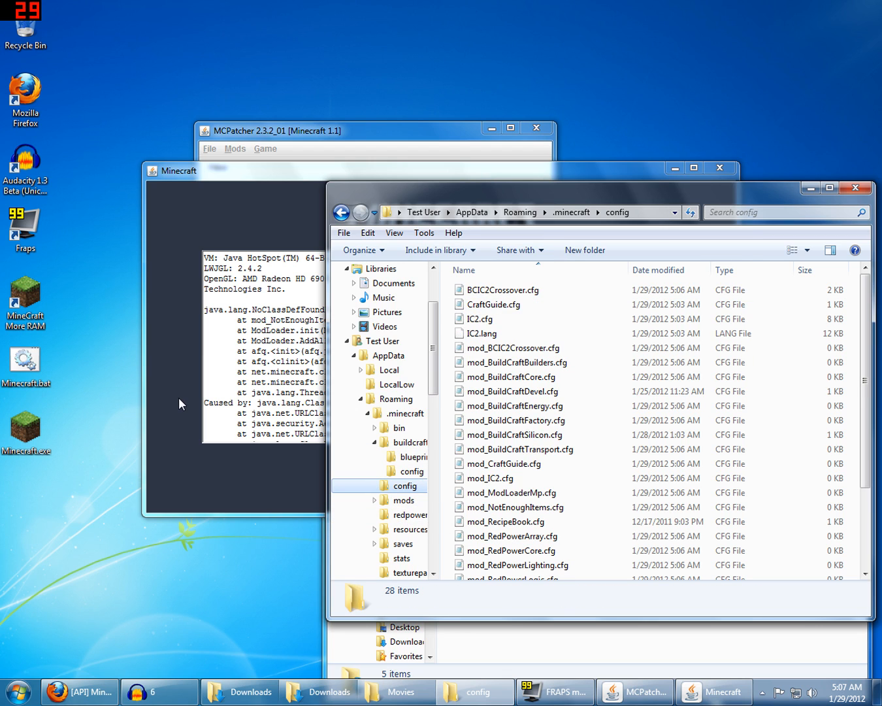
Step: Return to the Minecraft crash report and examine its error lines up to the end of the report
{"action": "left_click", "coordinate": [178, 397]}
{"action": "scroll", "coordinate": [438, 347], "scroll_direction": "down", "scroll_amount": 2}
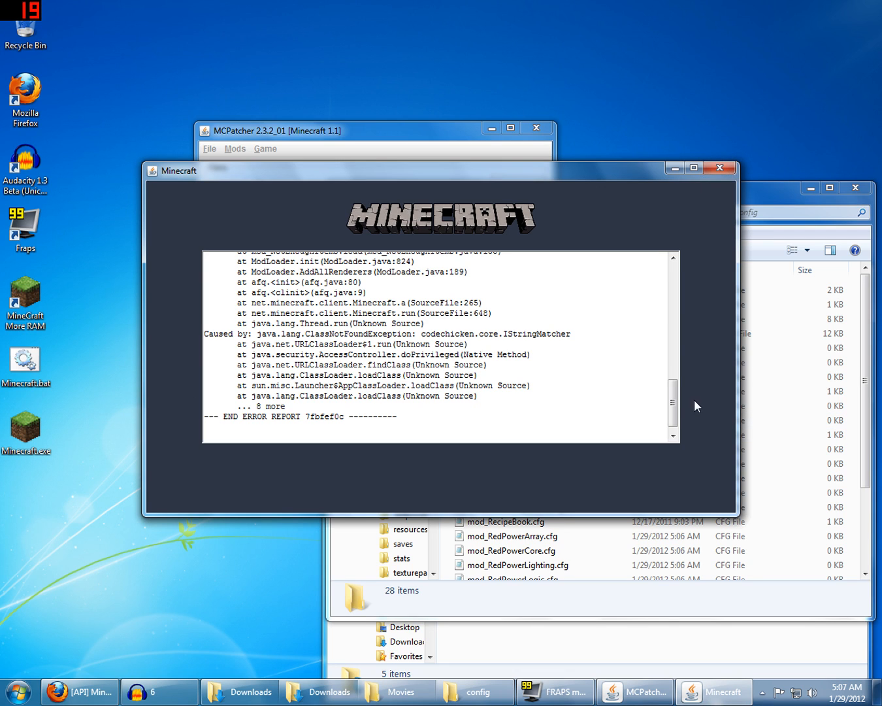
{"action": "scroll", "coordinate": [676, 398], "scroll_direction": "up", "scroll_amount": 1}
{"action": "mouse_move", "coordinate": [676, 397]}
{"action": "left_mouse_down"}
{"action": "mouse_move", "coordinate": [697, 318]}
{"action": "mouse_move", "coordinate": [668, 411]}
{"action": "left_mouse_up"}
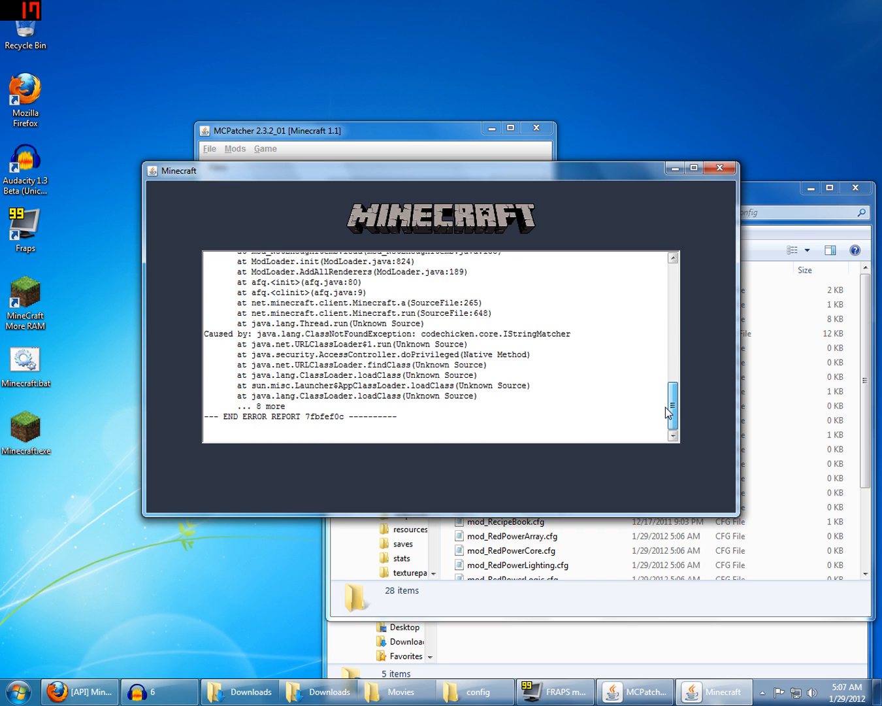
{"action": "scroll", "coordinate": [669, 411], "scroll_direction": "up", "scroll_amount": 3}
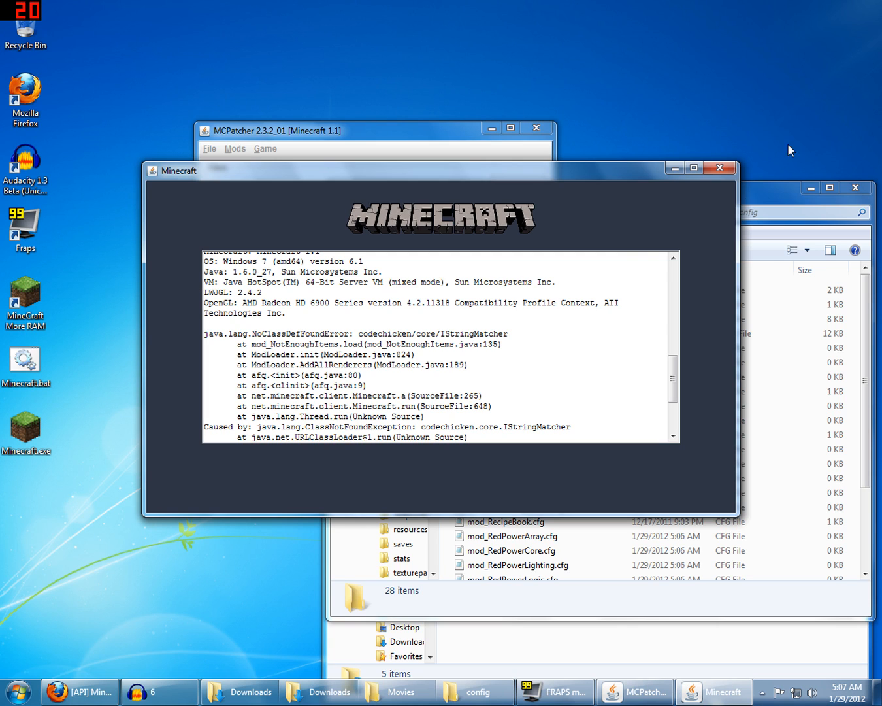
Step: View ModLoader.txt from the .minecraft folder, close it, and compare with the mod_NotEnoughItems line in the crash report
{"action": "left_click", "coordinate": [752, 187]}
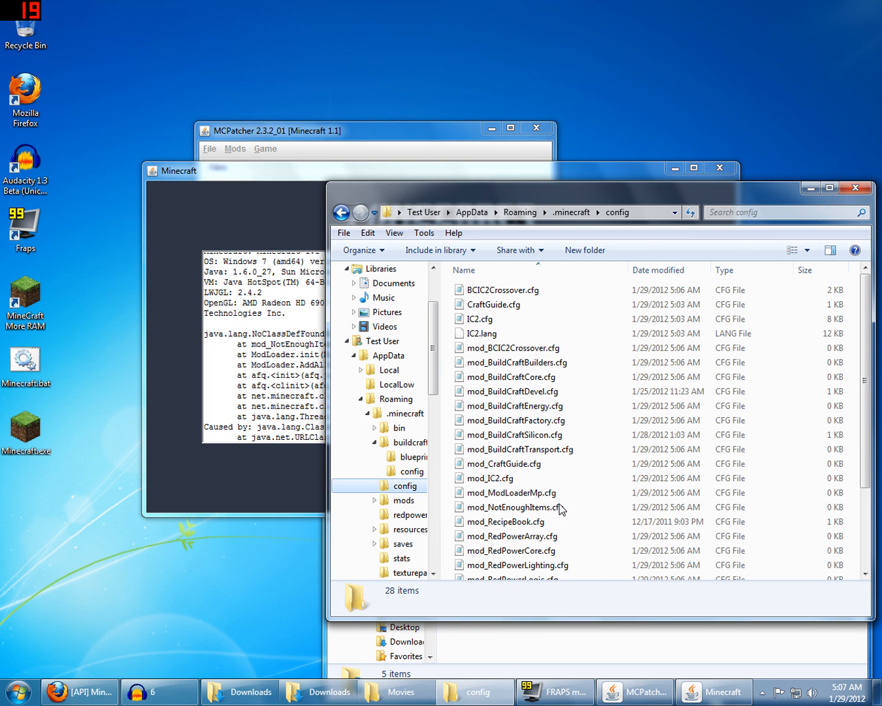
{"action": "left_click", "coordinate": [402, 416]}
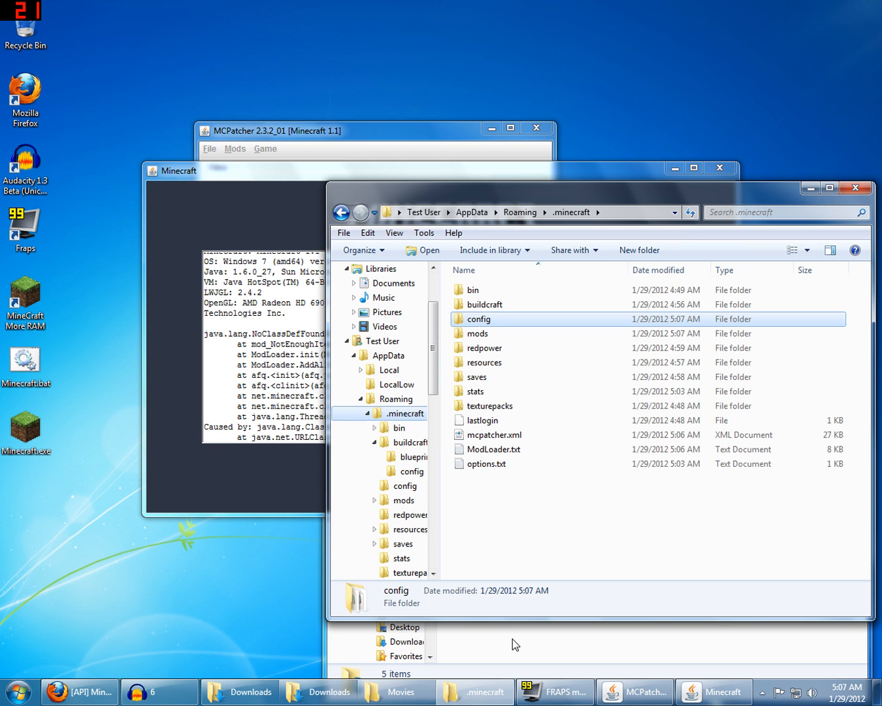
{"action": "left_click", "coordinate": [508, 449]}
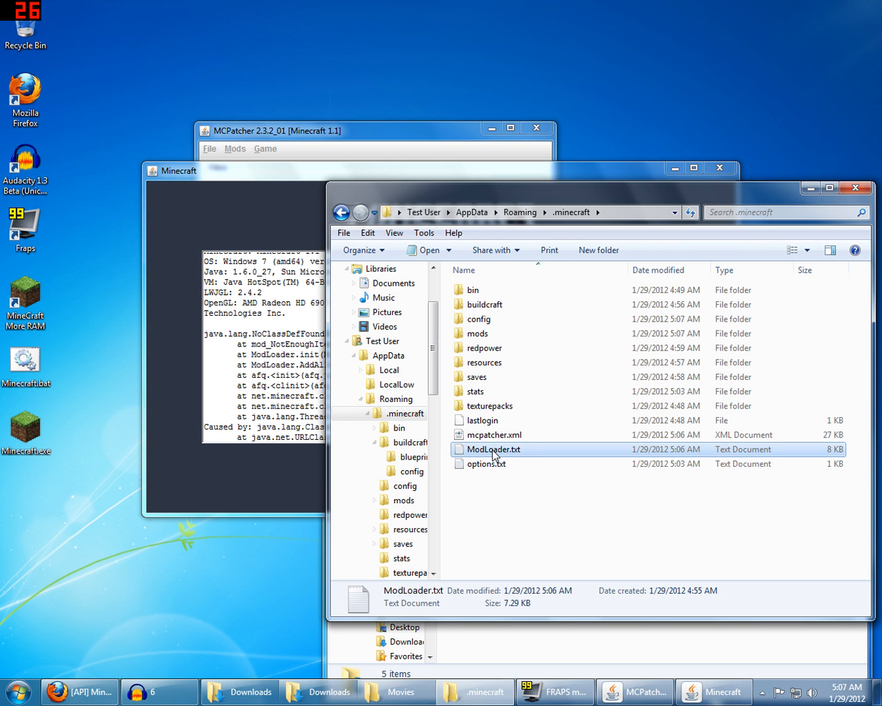
{"action": "double_click", "coordinate": [498, 451]}
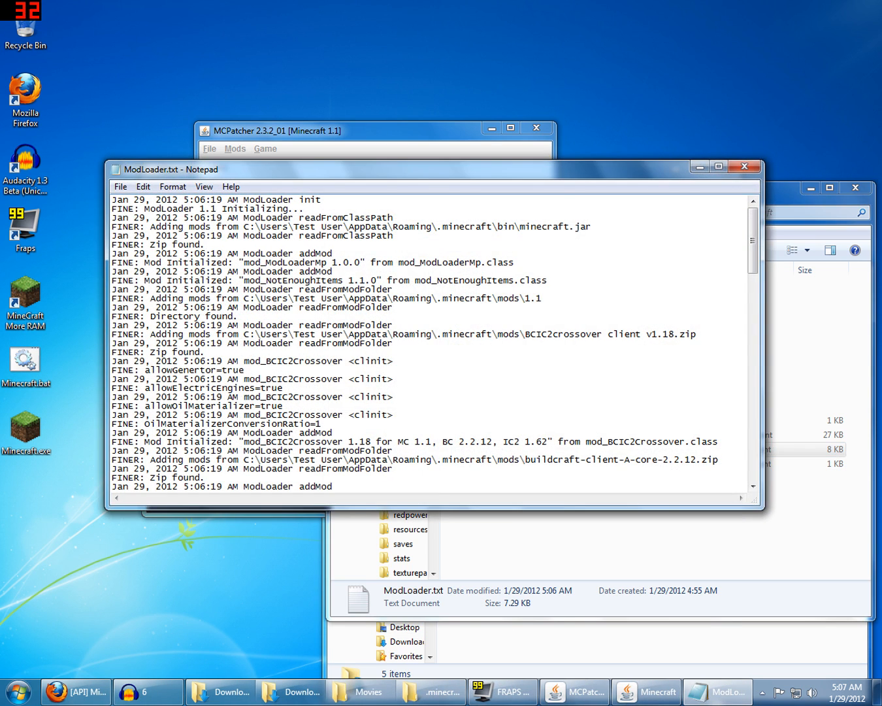
{"action": "left_click", "coordinate": [749, 169]}
{"action": "left_click", "coordinate": [266, 344]}
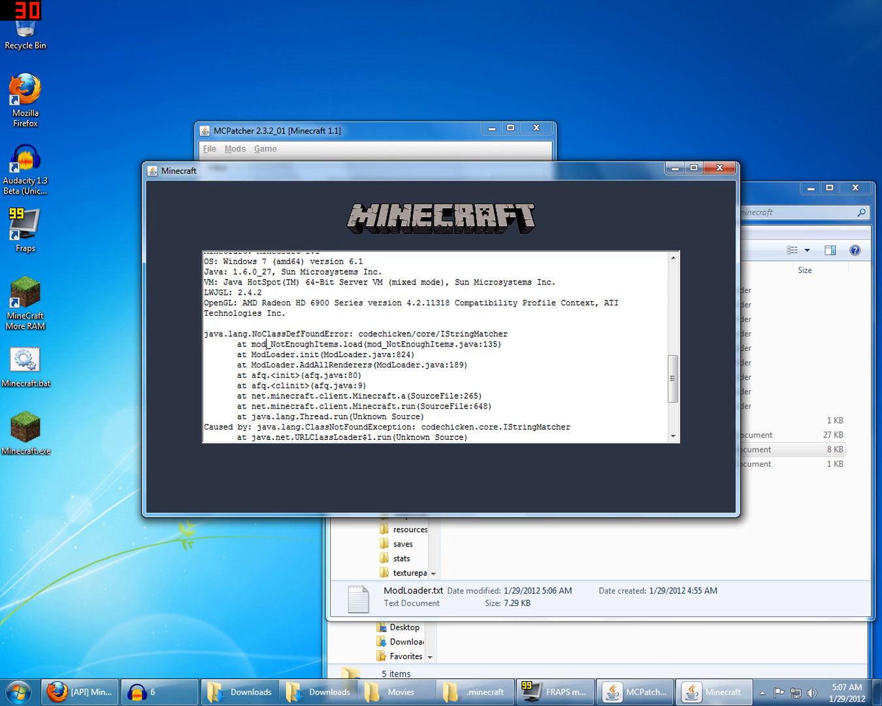
{"action": "left_click", "coordinate": [596, 571]}
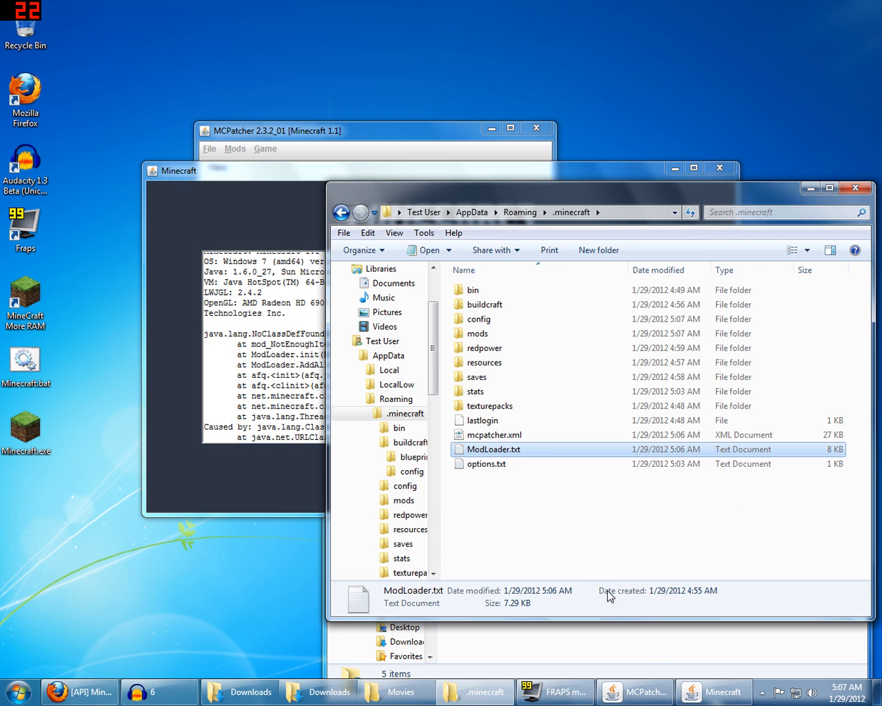
{"action": "left_click", "coordinate": [524, 447]}
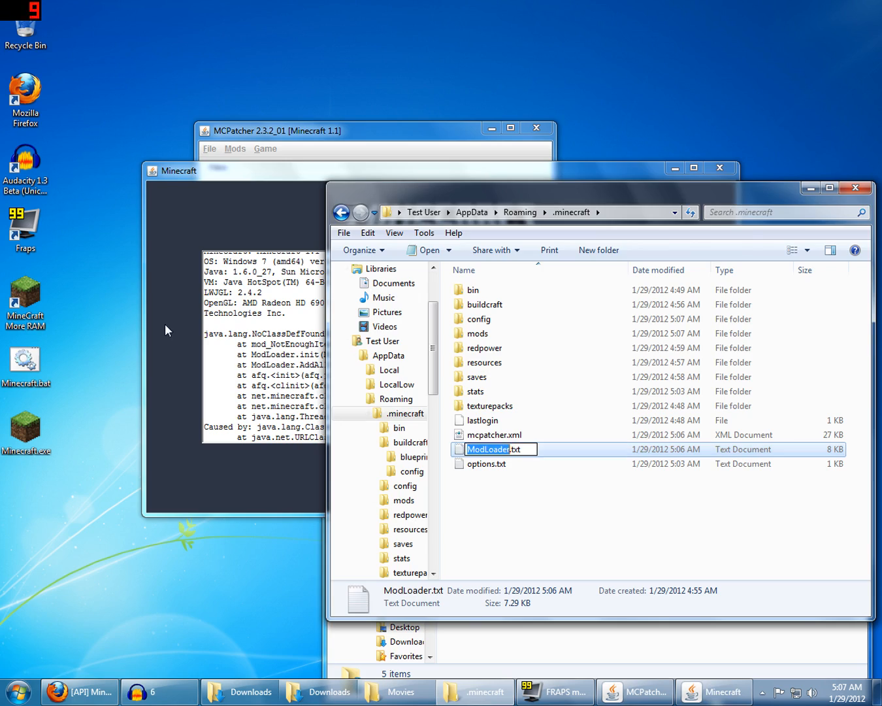
Step: View ModLoader.txt from the .minecraft folder again, examine the error lines at its end, and close it
{"action": "left_click", "coordinate": [205, 335]}
{"action": "left_click", "coordinate": [637, 535]}
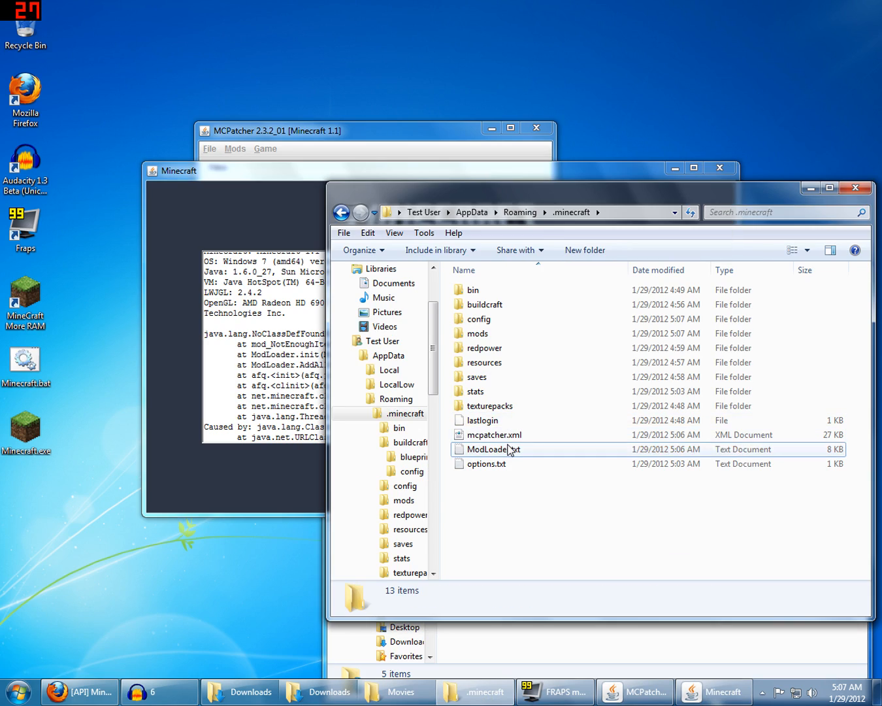
{"action": "double_click", "coordinate": [508, 448]}
{"action": "scroll", "coordinate": [428, 343], "scroll_direction": "down", "scroll_amount": 20}
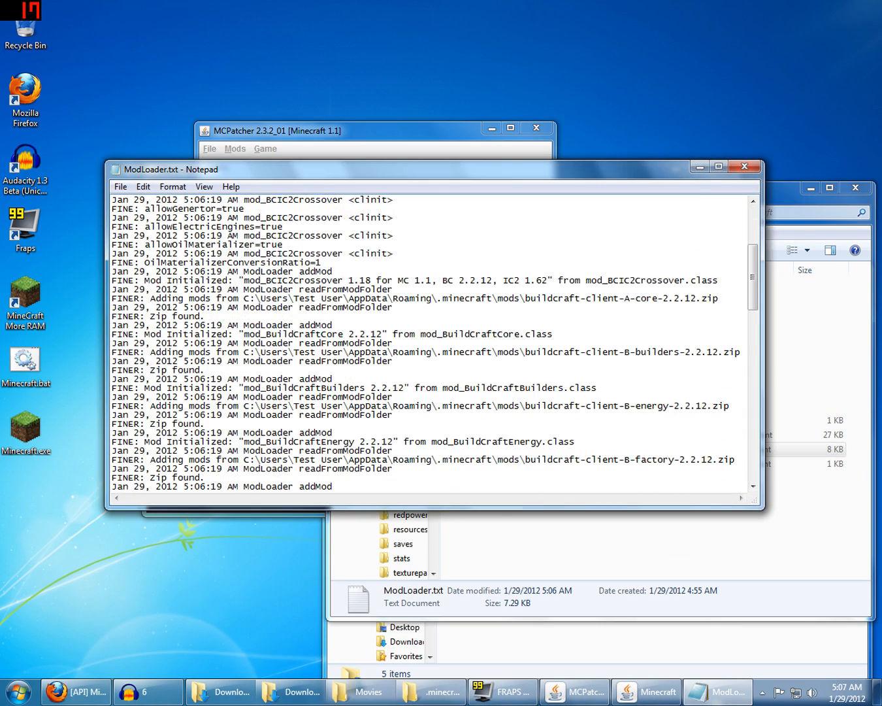
{"action": "scroll", "coordinate": [428, 344], "scroll_direction": "down", "scroll_amount": 15}
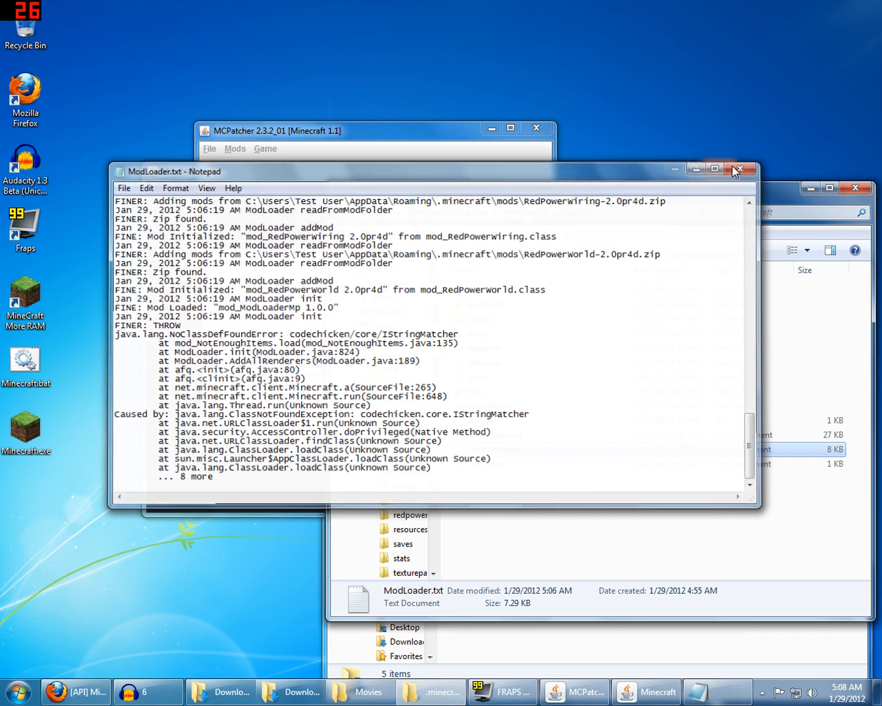
{"action": "left_click", "coordinate": [733, 166]}
{"action": "left_click", "coordinate": [318, 177]}
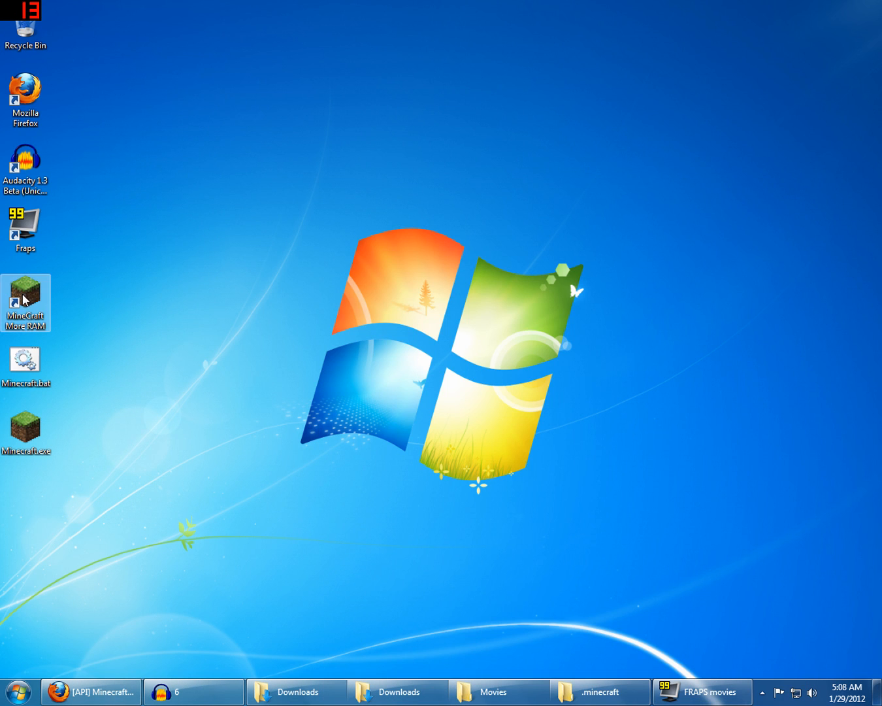
{"action": "left_click_drag", "start_coordinate": [103, 267], "coordinate": [18, 450]}
{"action": "left_click", "coordinate": [121, 391]}
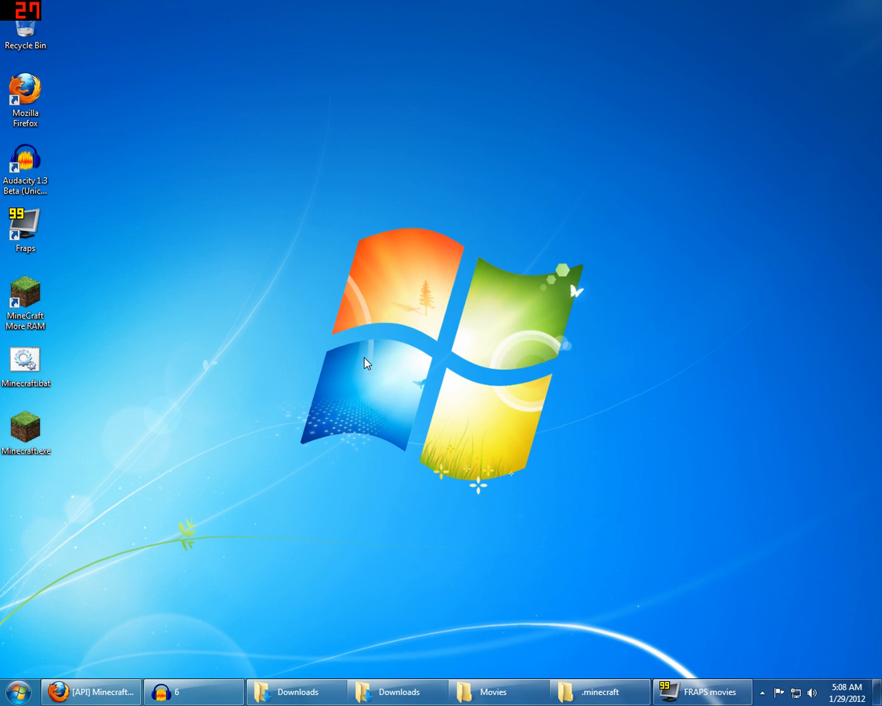
{"action": "left_click", "coordinate": [20, 435]}
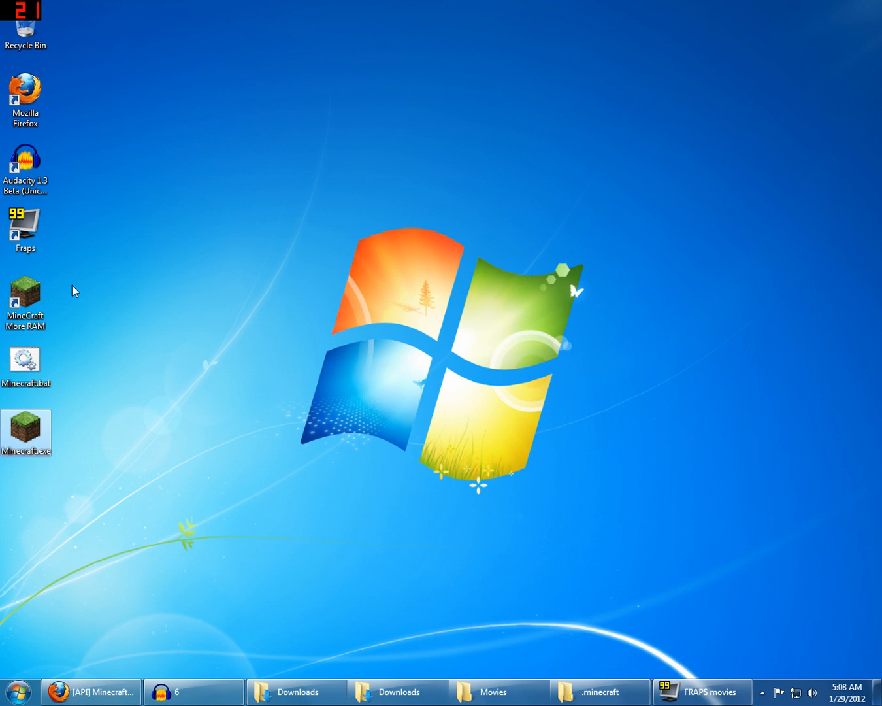
Step: Open the computer's system properties to check the installed memory and system type, keeping the window clear of the desktop icons
{"action": "left_click", "coordinate": [33, 694]}
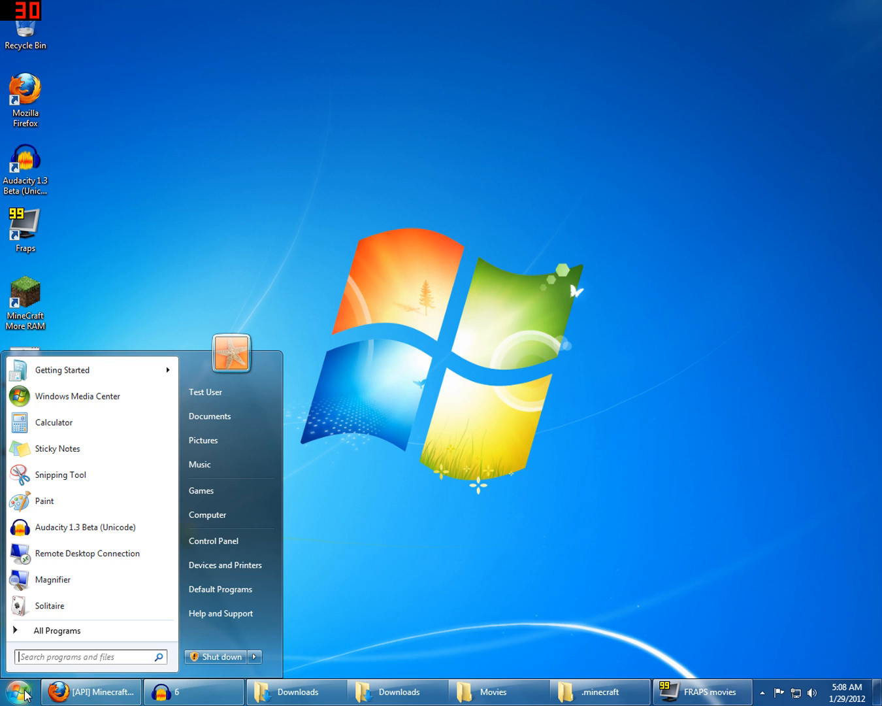
{"action": "right_click", "coordinate": [236, 514]}
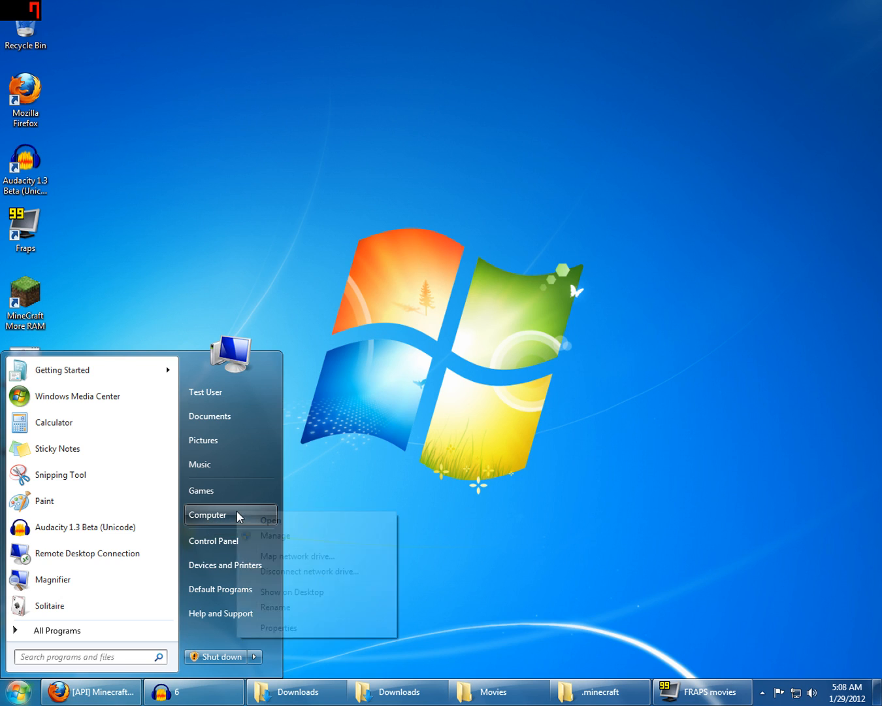
{"action": "left_click", "coordinate": [292, 627]}
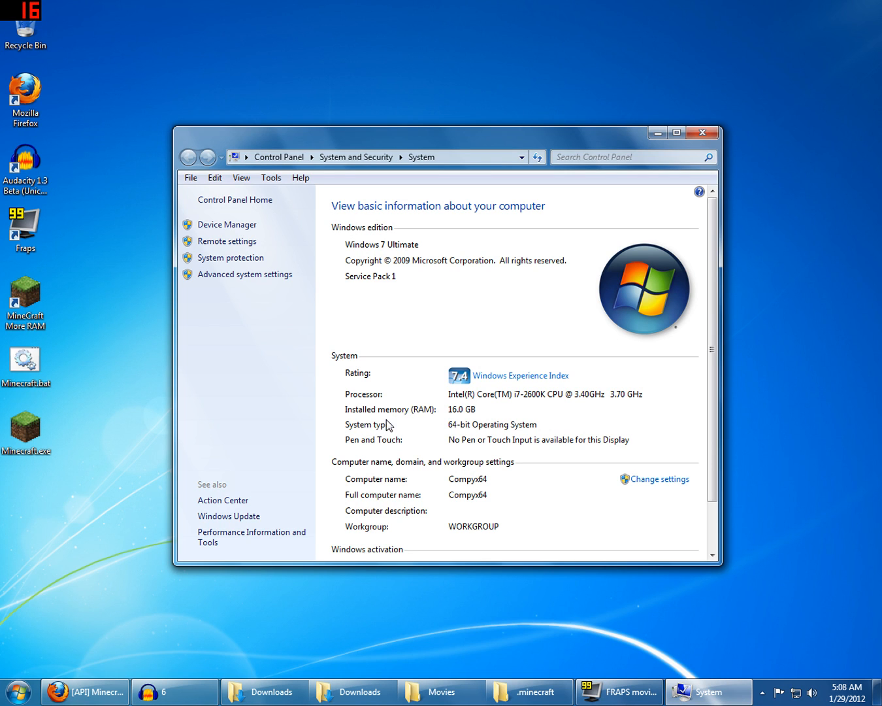
{"action": "left_click_drag", "start_coordinate": [406, 140], "coordinate": [538, 170]}
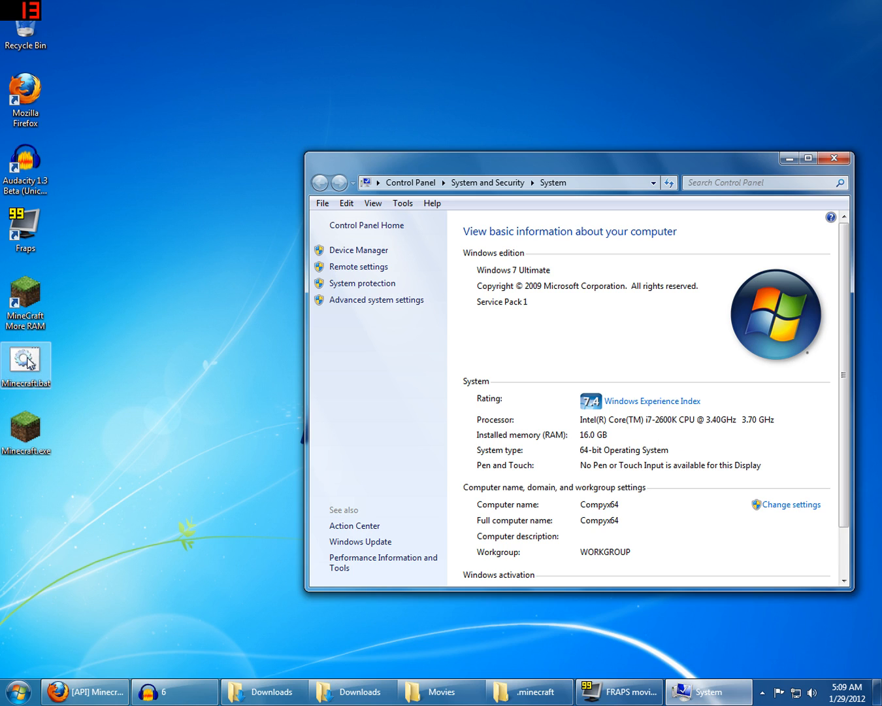
Step: Create a new text document on the desktop, name it Minecraft2.bat, accepting the extension change, and place it below Minecraft.exe
{"action": "right_click", "coordinate": [45, 499]}
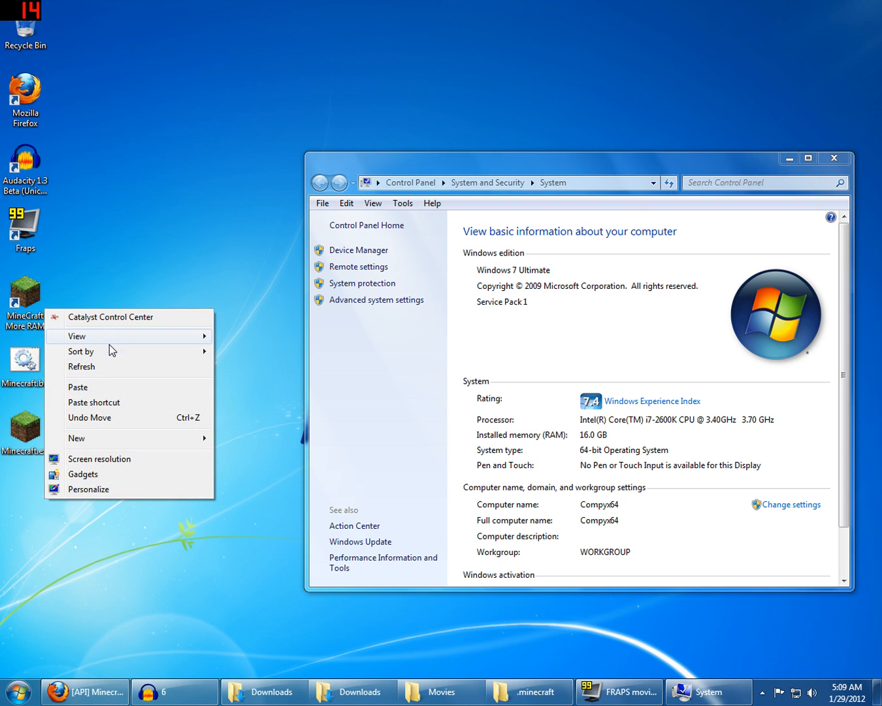
{"action": "mouse_move", "coordinate": [98, 435]}
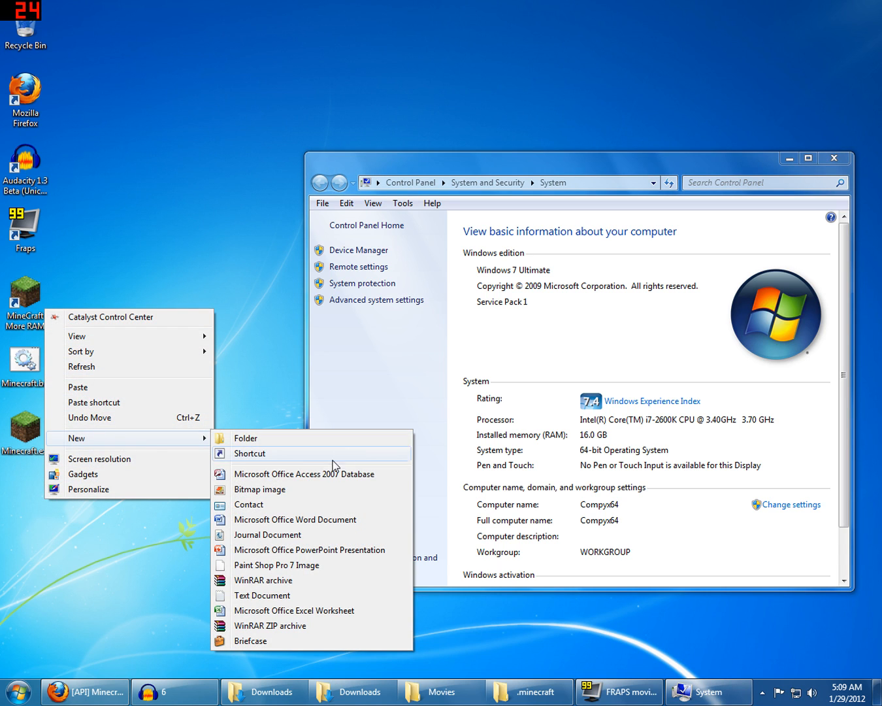
{"action": "left_click", "coordinate": [260, 594]}
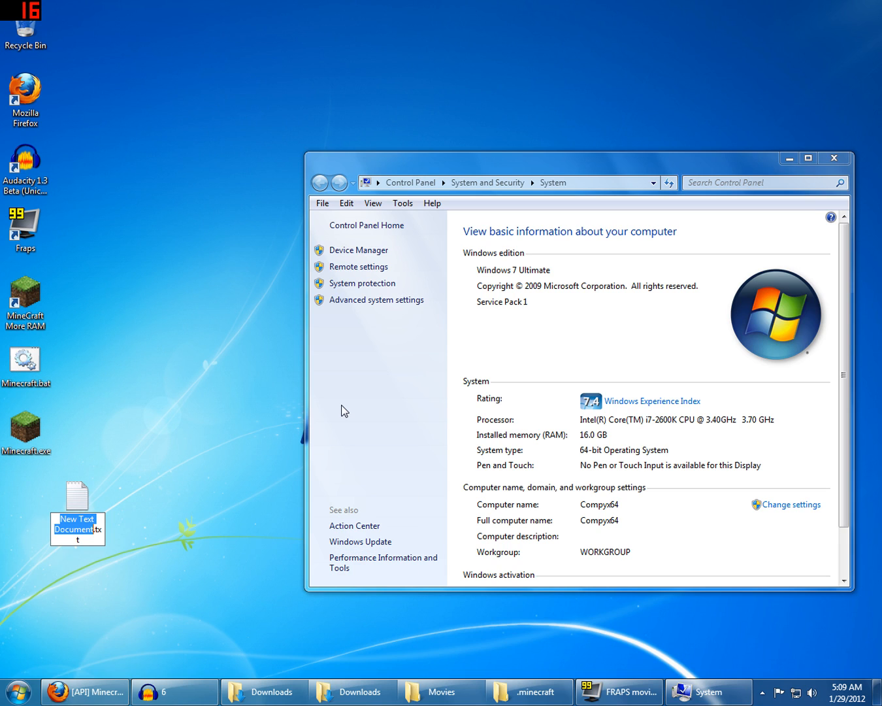
{"action": "type", "text": "Minec"}
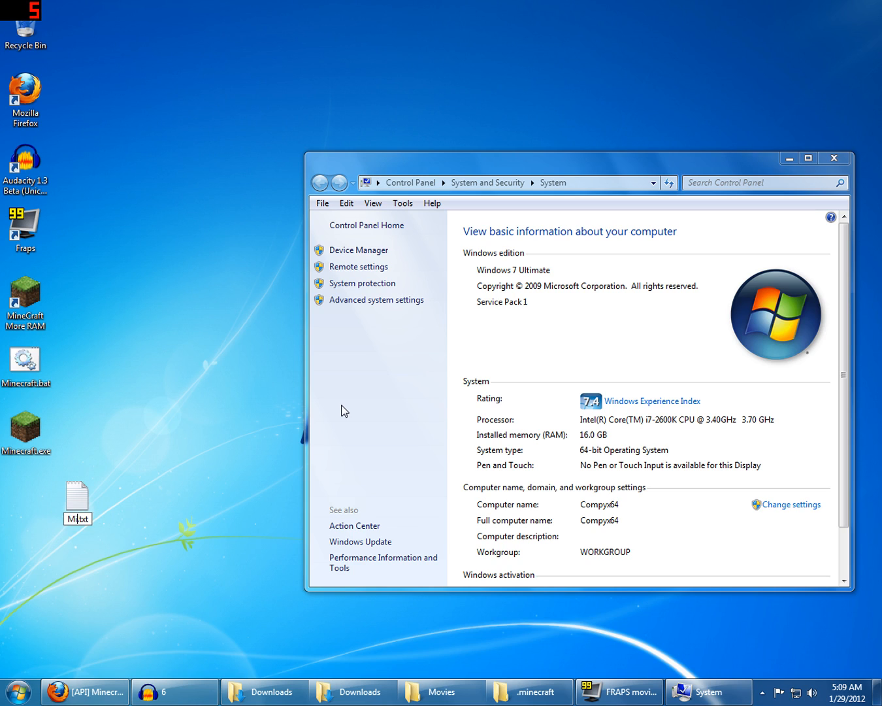
{"action": "type", "text": "raft"}
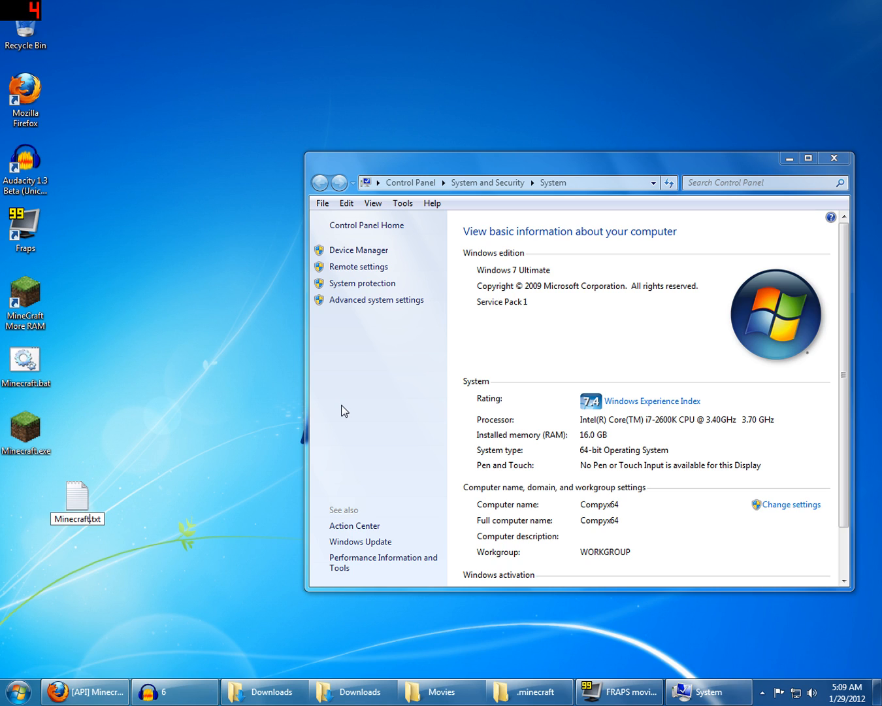
{"action": "type", "text": "2"}
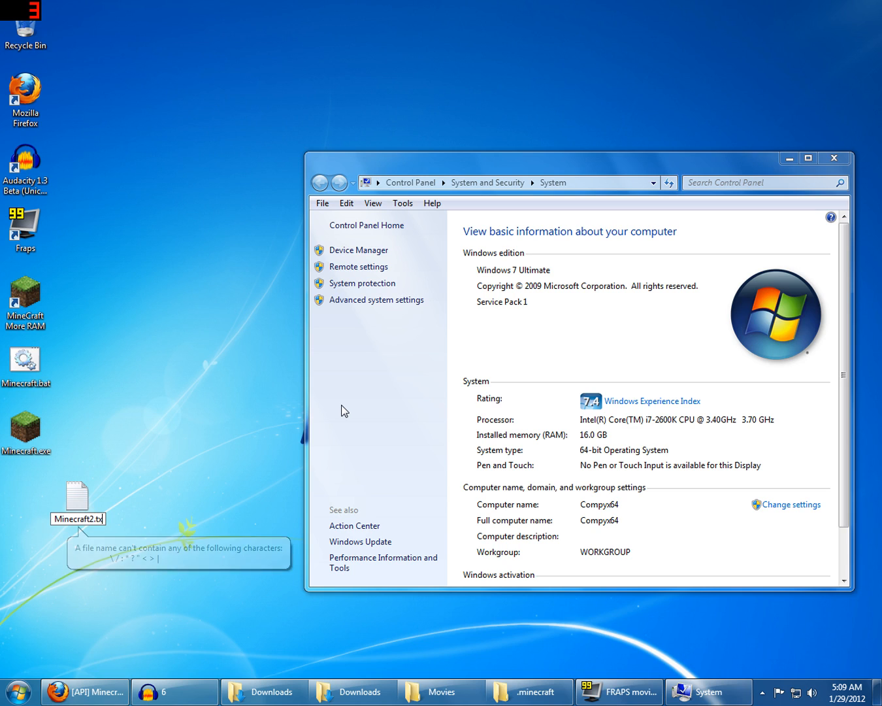
{"action": "key", "text": "BackSpace"}
{"action": "key", "text": "BackSpace"}
{"action": "key", "text": "BackSpace"}
{"action": "type", "text": "ba"}
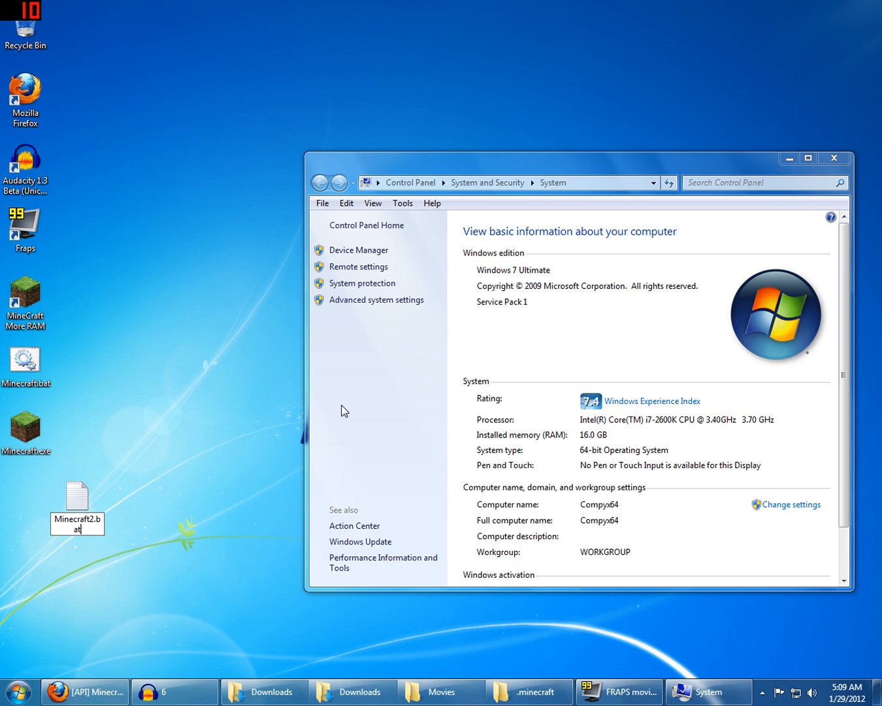
{"action": "key", "text": "Return"}
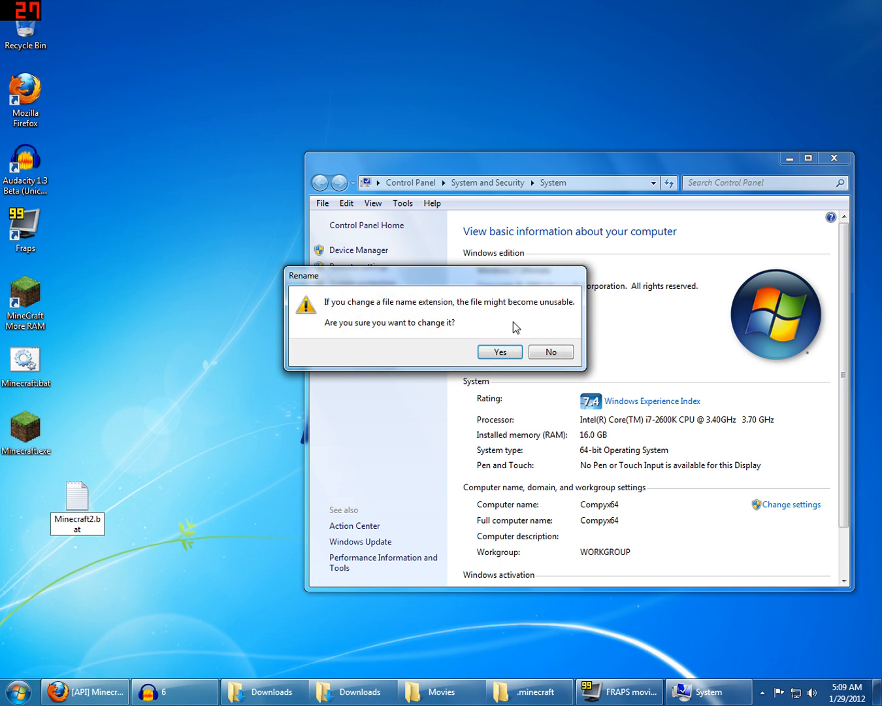
{"action": "left_click", "coordinate": [501, 351]}
{"action": "left_click_drag", "start_coordinate": [132, 414], "coordinate": [32, 485]}
Step: Open Minecraft.bat and Minecraft2.bat for editing and copy the javaw.exe launch command with -Xmx4G -Xms4G from Minecraft.bat into Minecraft2.bat
{"action": "right_click", "coordinate": [23, 369]}
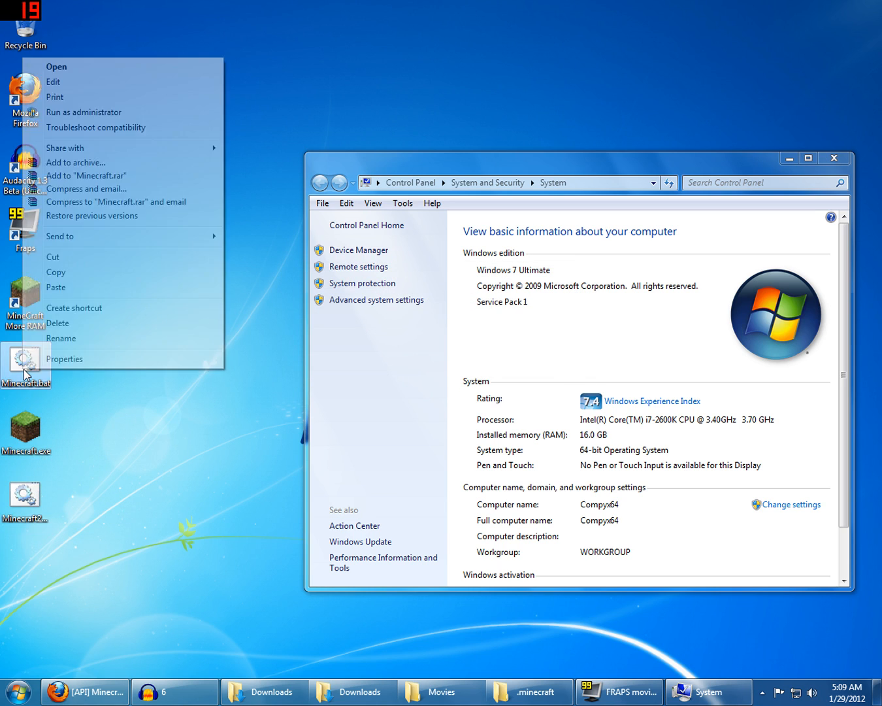
{"action": "left_click", "coordinate": [64, 82]}
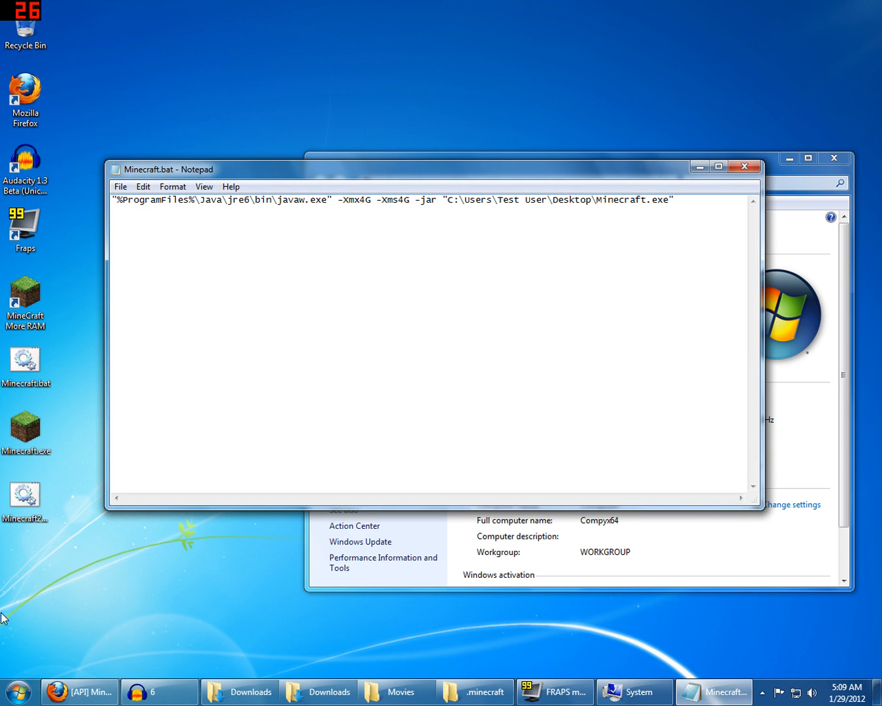
{"action": "right_click", "coordinate": [21, 515]}
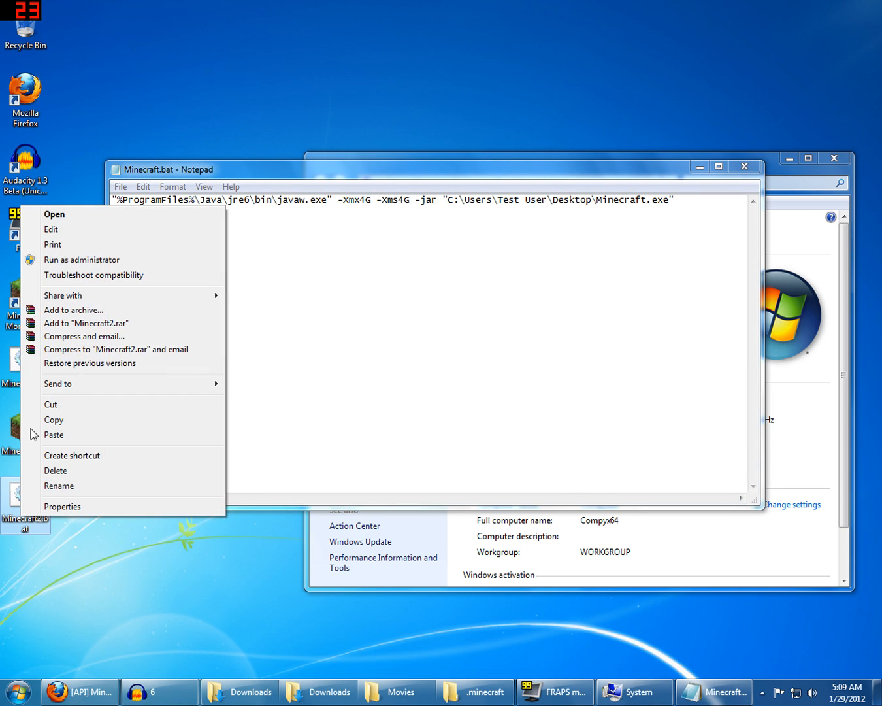
{"action": "left_click", "coordinate": [52, 230]}
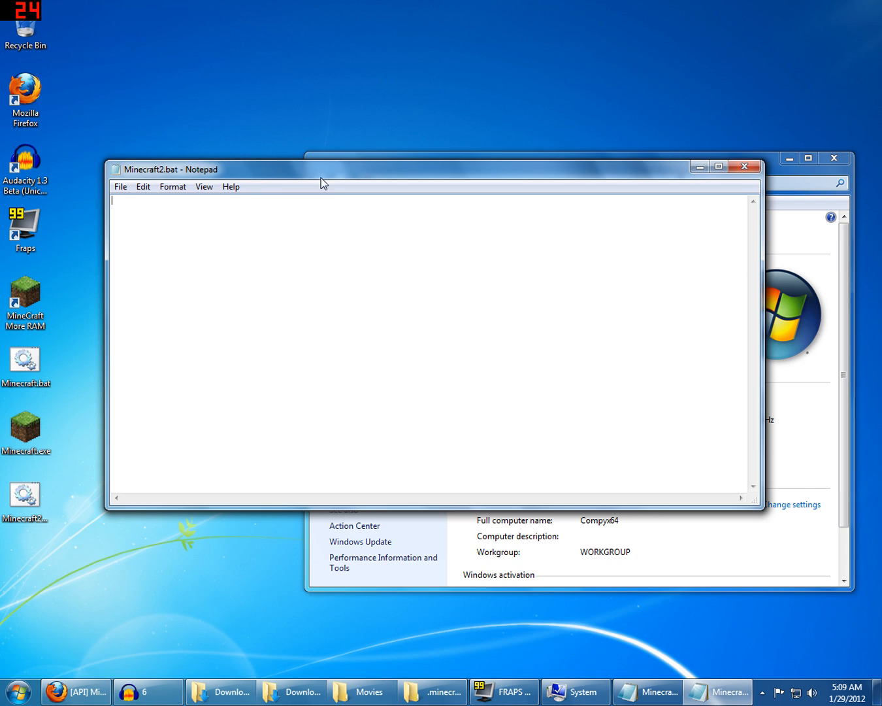
{"action": "left_click_drag", "start_coordinate": [321, 176], "coordinate": [300, 330]}
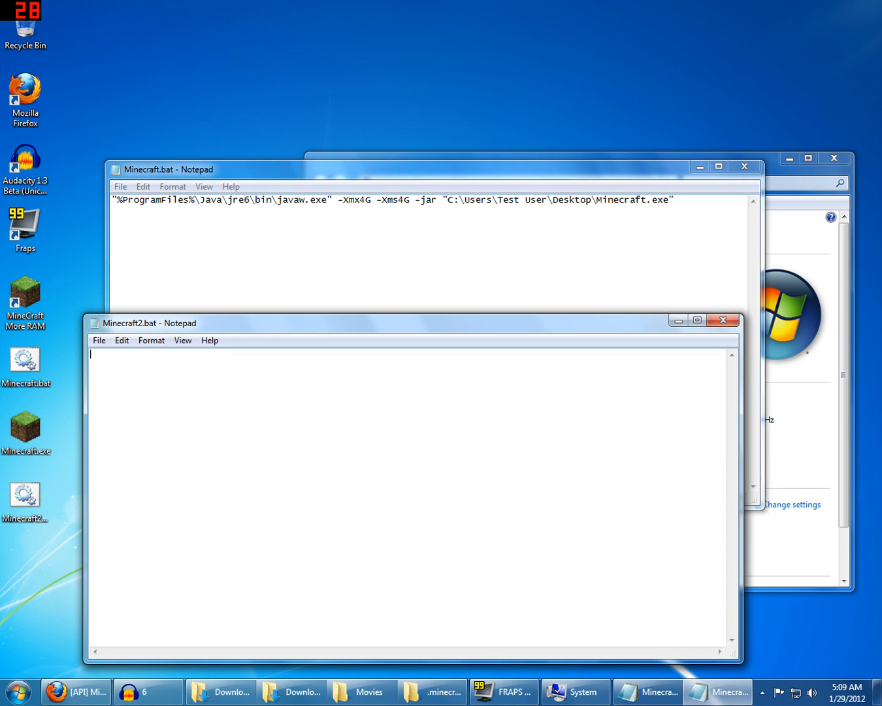
{"action": "left_click_drag", "start_coordinate": [111, 199], "coordinate": [676, 199]}
{"action": "key", "text": "ctrl+c"}
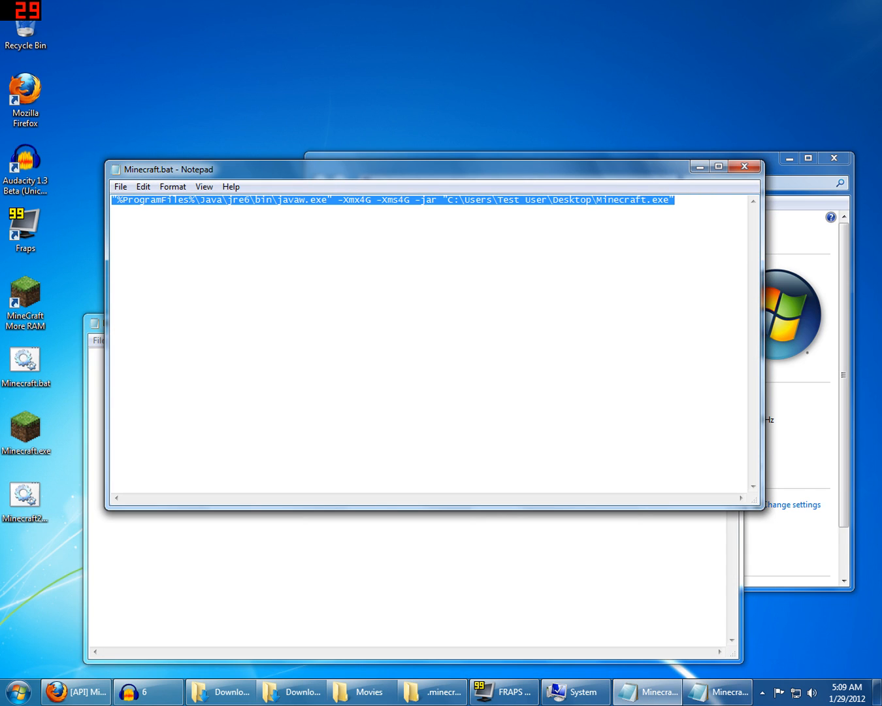
{"action": "left_click", "coordinate": [177, 582]}
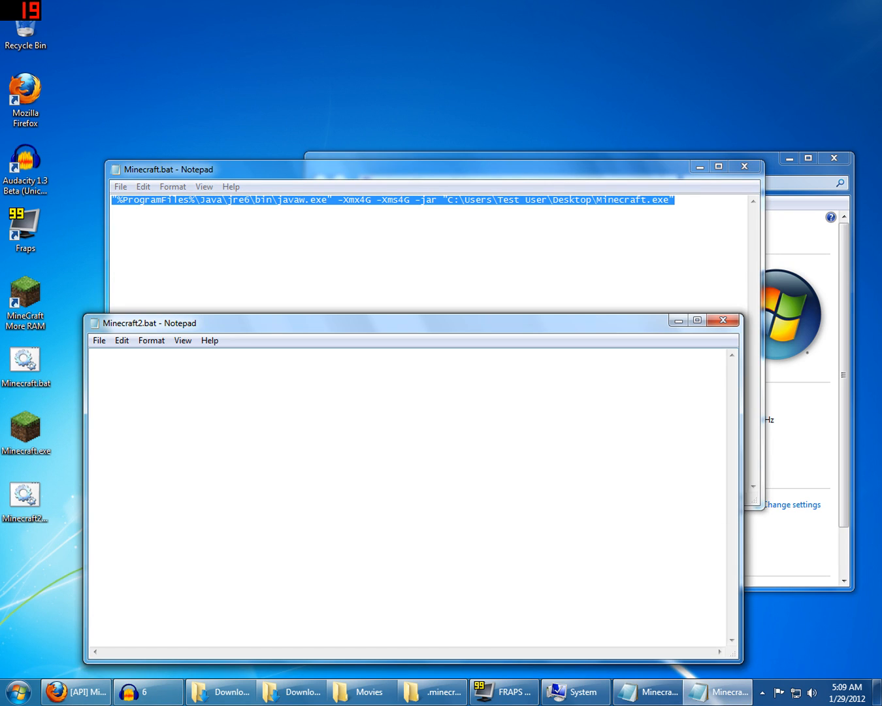
{"action": "key", "text": "ctrl+v"}
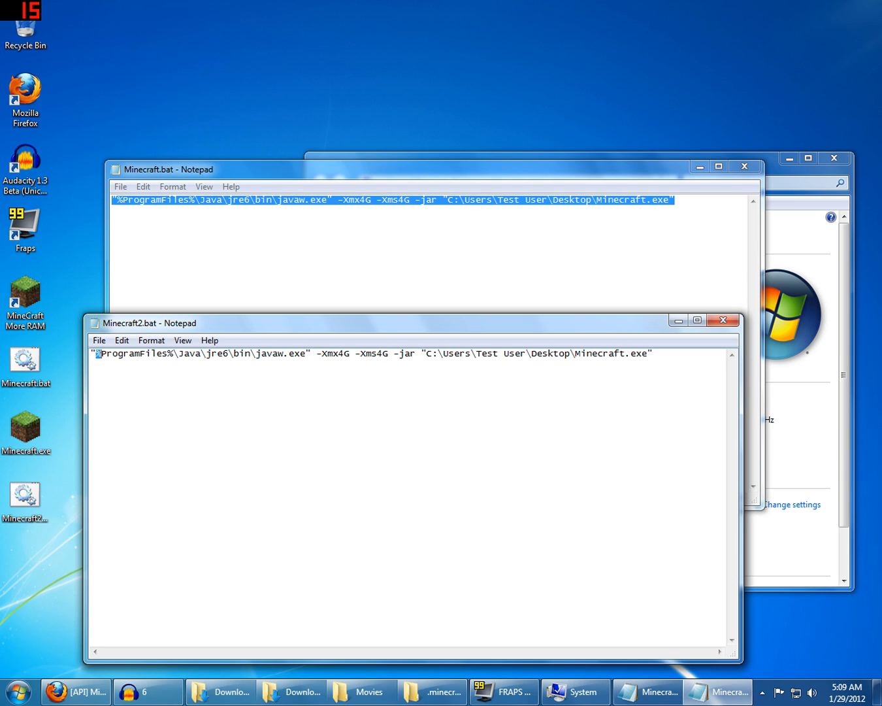
Step: Examine the launch command in Minecraft2.bat part by part: %ProgramFiles%, the memory options, the user folder name and the Minecraft.exe path
{"action": "key", "text": "shift+Right"}
{"action": "key", "text": "shift+Right"}
{"action": "key", "text": "shift+Right"}
{"action": "key", "text": "shift+Right"}
{"action": "key", "text": "shift+Right"}
{"action": "key", "text": "shift+Right"}
{"action": "key", "text": "shift+Right"}
{"action": "key", "text": "shift+Right"}
{"action": "key", "text": "shift+Right"}
{"action": "key", "text": "shift+Right"}
{"action": "key", "text": "shift+Right"}
{"action": "key", "text": "shift+Right"}
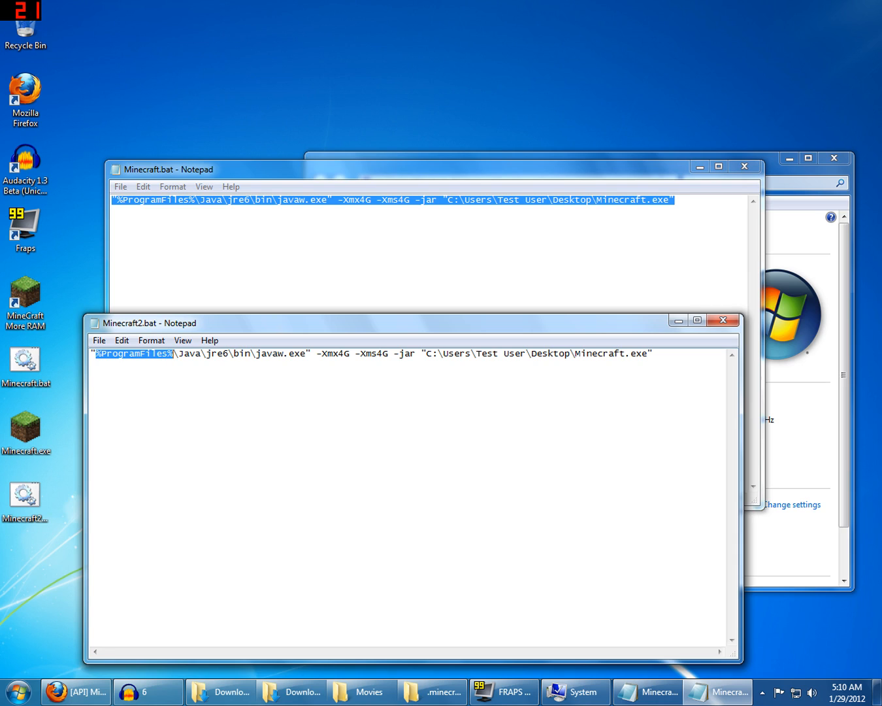
{"action": "left_click", "coordinate": [184, 354]}
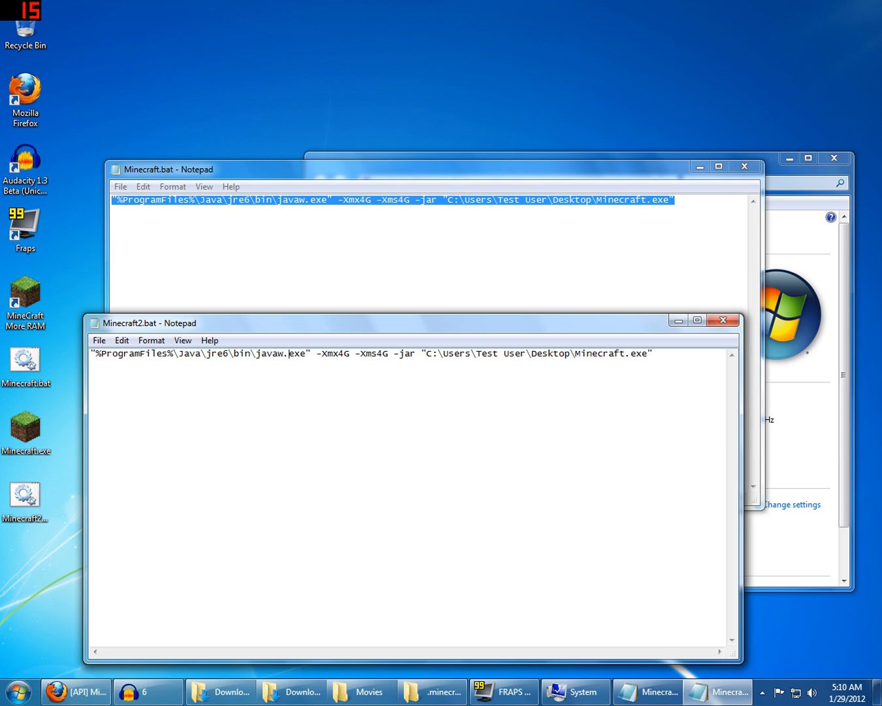
{"action": "left_click_drag", "start_coordinate": [95, 354], "coordinate": [167, 354]}
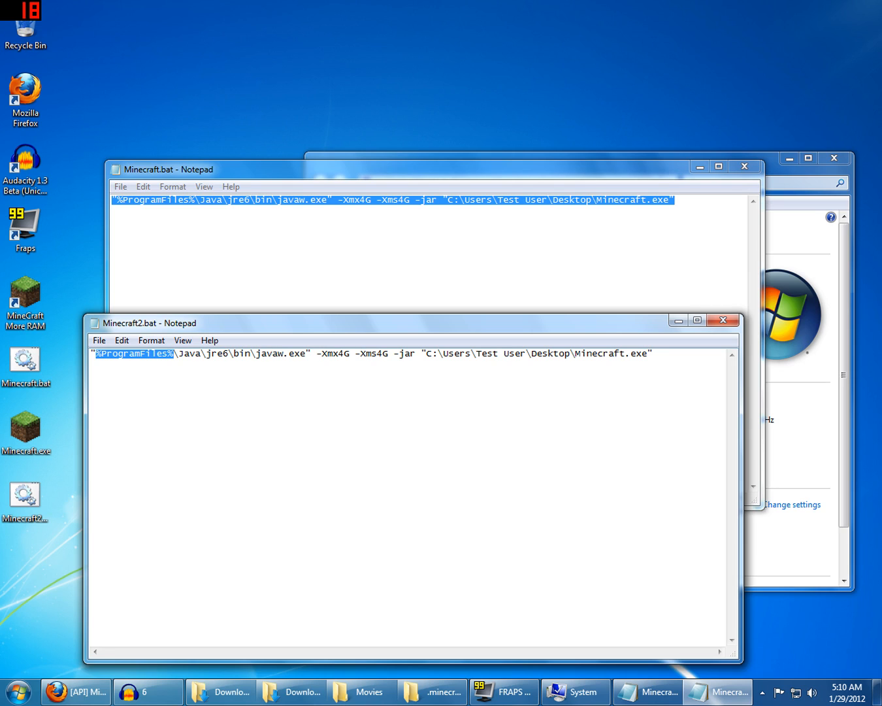
{"action": "left_click", "coordinate": [317, 353]}
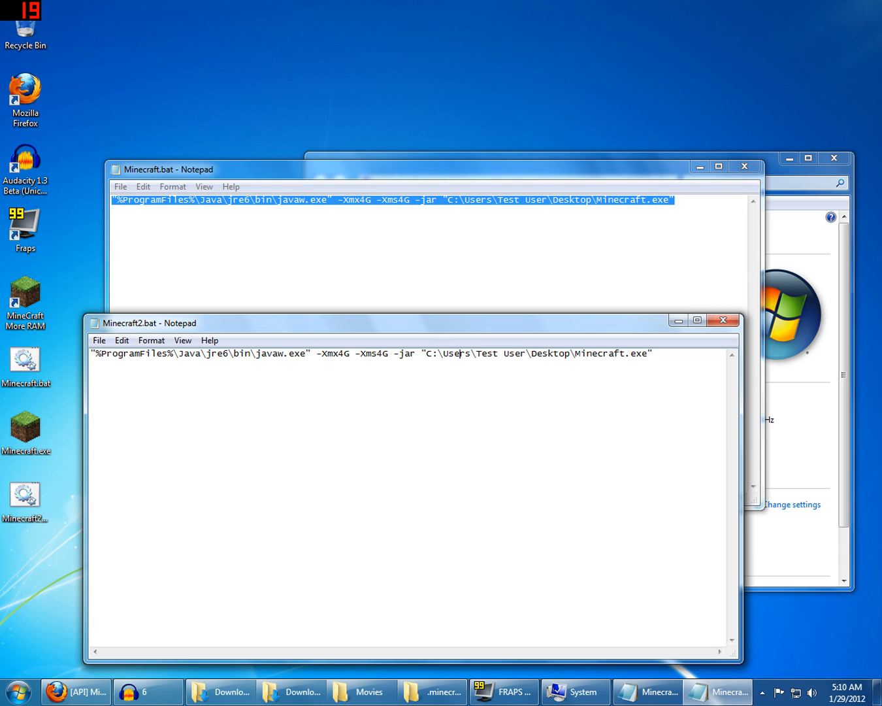
{"action": "left_click_drag", "start_coordinate": [476, 354], "coordinate": [521, 353]}
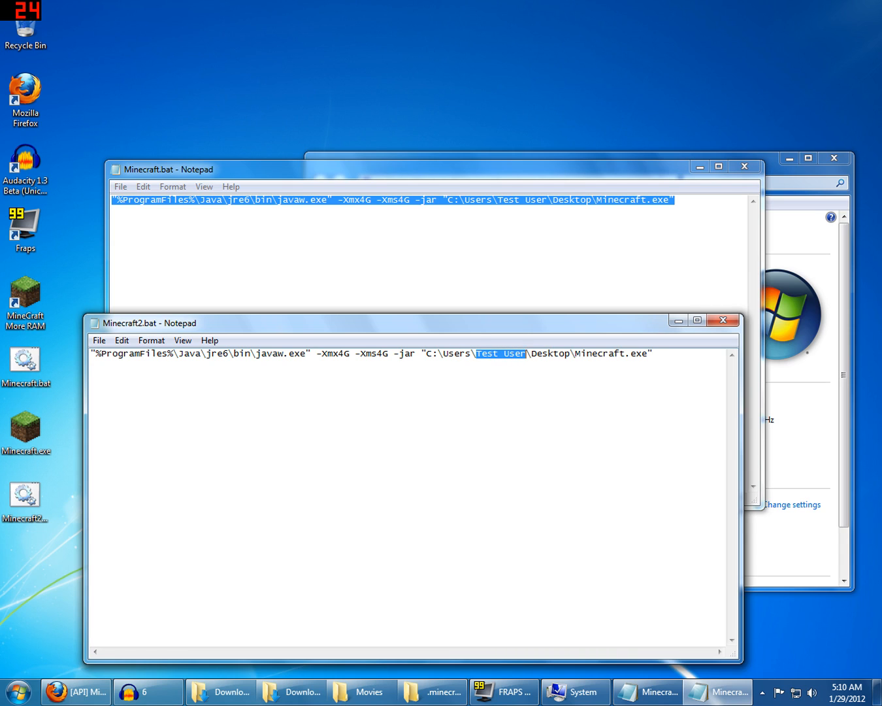
{"action": "left_click_drag", "start_coordinate": [531, 354], "coordinate": [653, 353]}
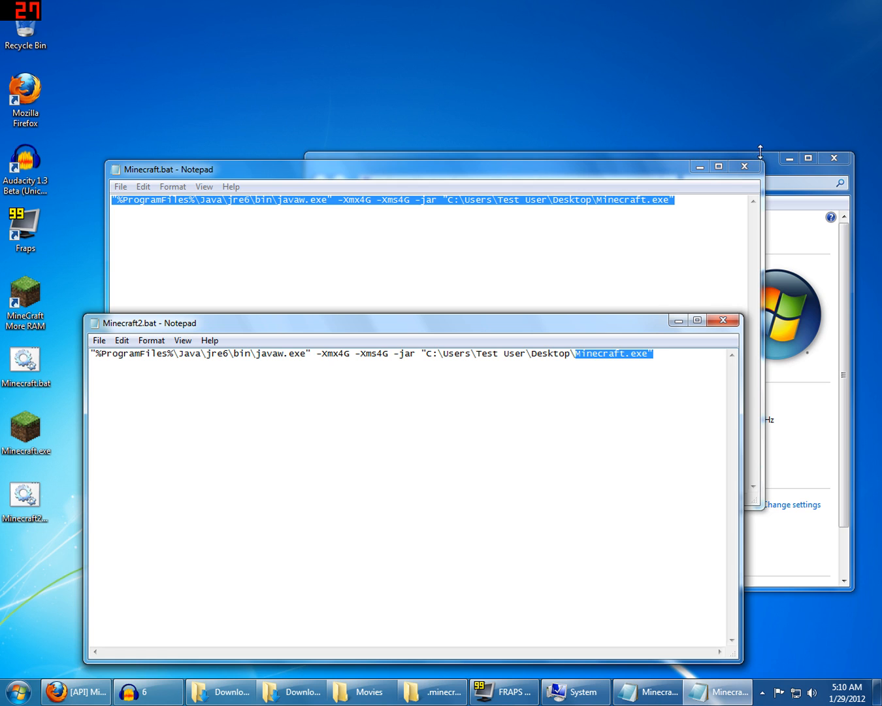
Step: Arrange the System and Minecraft2.bat windows to compare the system information with the launch command
{"action": "left_click_drag", "start_coordinate": [765, 159], "coordinate": [796, 155]}
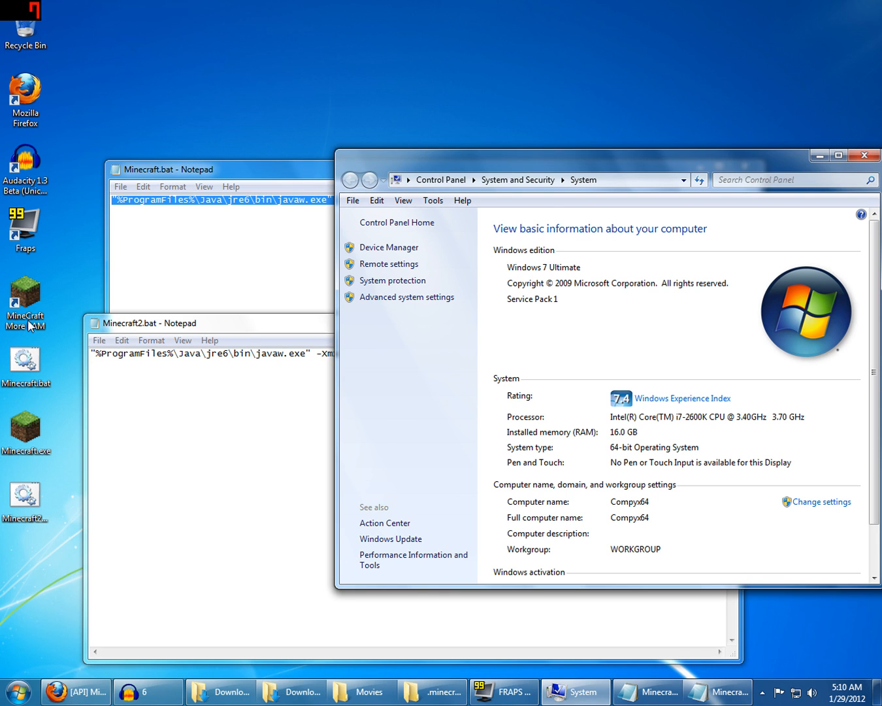
{"action": "left_click_drag", "start_coordinate": [233, 330], "coordinate": [243, 370]}
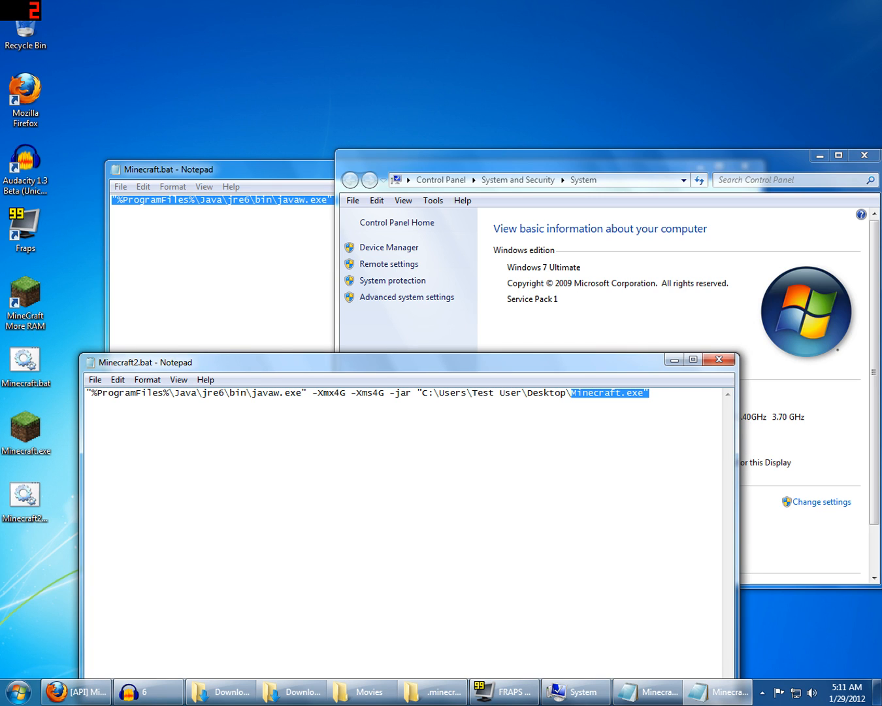
{"action": "mouse_move", "coordinate": [394, 368]}
{"action": "left_mouse_down"}
{"action": "mouse_move", "coordinate": [401, 403]}
{"action": "mouse_move", "coordinate": [389, 461]}
{"action": "mouse_move", "coordinate": [410, 385]}
{"action": "mouse_move", "coordinate": [394, 374]}
{"action": "left_mouse_up"}
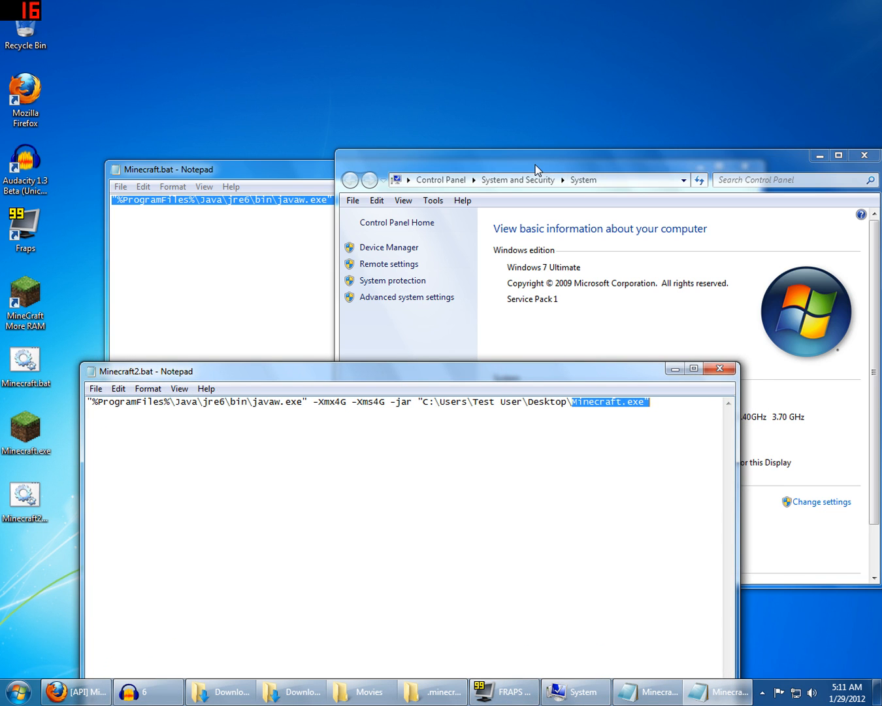
Step: Compare the installed memory and system type in the System window with the -Xmx and -Xms options in Minecraft2.bat
{"action": "left_click_drag", "start_coordinate": [545, 172], "coordinate": [628, 142]}
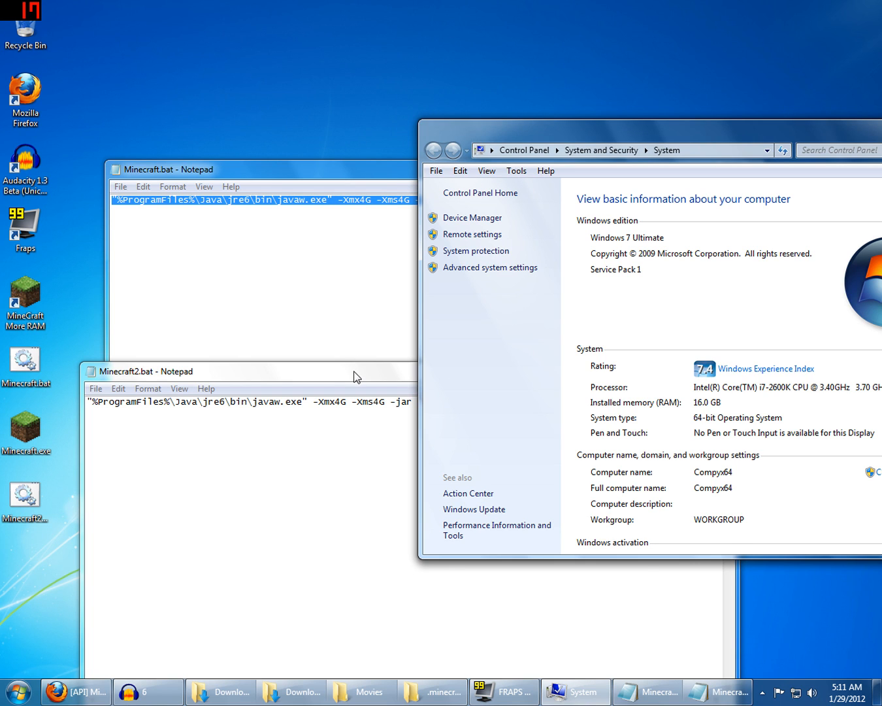
{"action": "left_click_drag", "start_coordinate": [353, 376], "coordinate": [367, 428]}
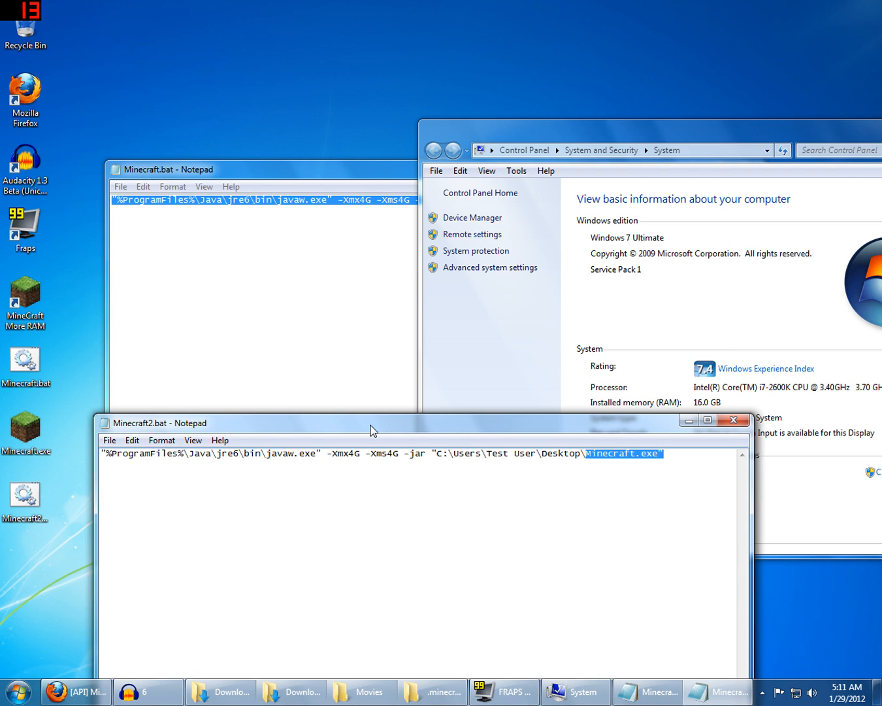
{"action": "left_click", "coordinate": [677, 313]}
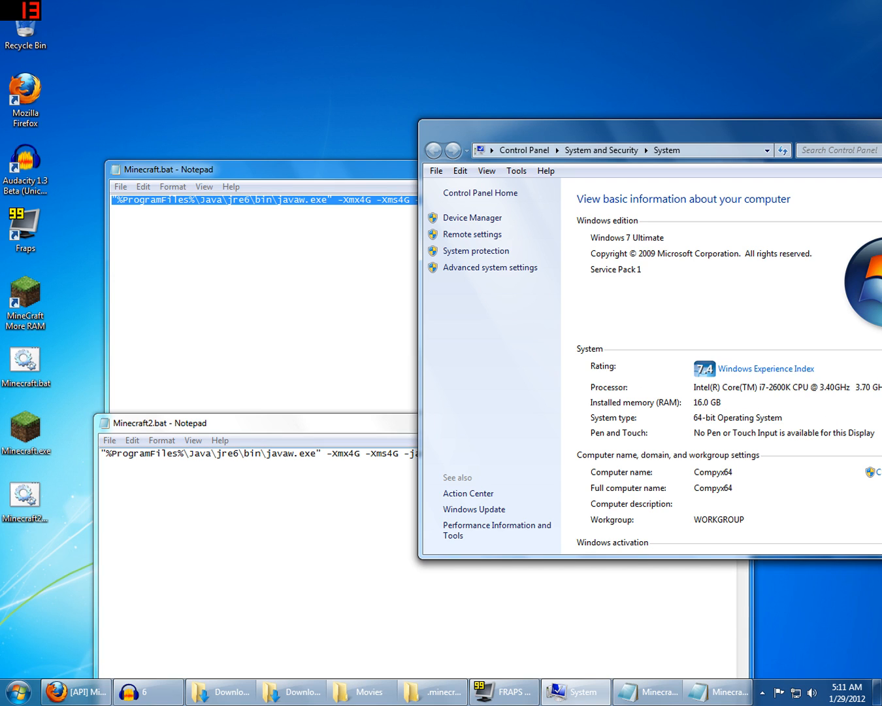
{"action": "left_click", "coordinate": [250, 452]}
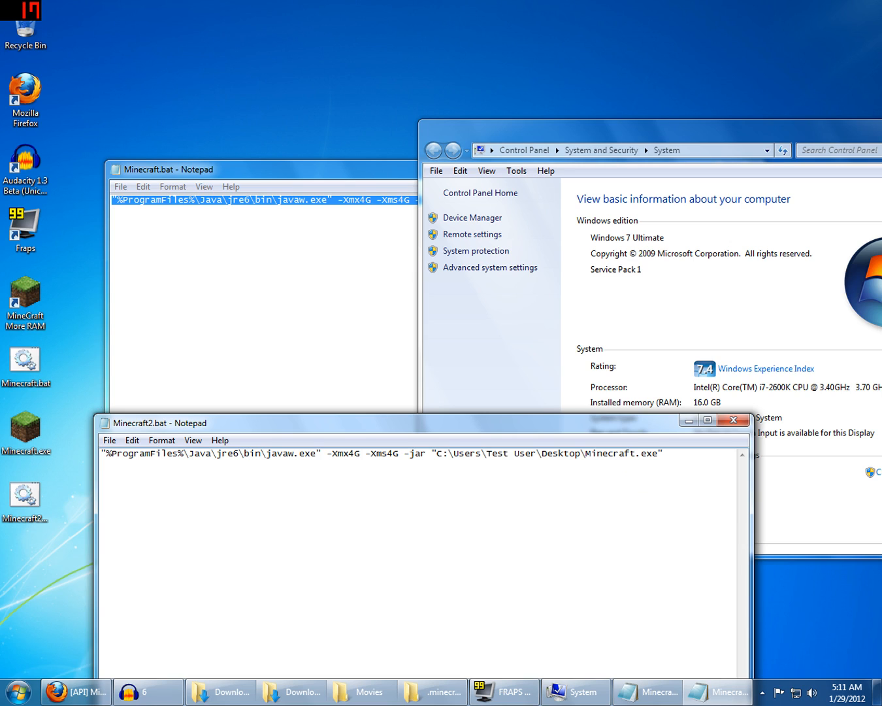
{"action": "left_click_drag", "start_coordinate": [327, 452], "coordinate": [355, 453]}
{"action": "left_click", "coordinate": [344, 453]}
{"action": "left_click_drag", "start_coordinate": [450, 429], "coordinate": [464, 375]}
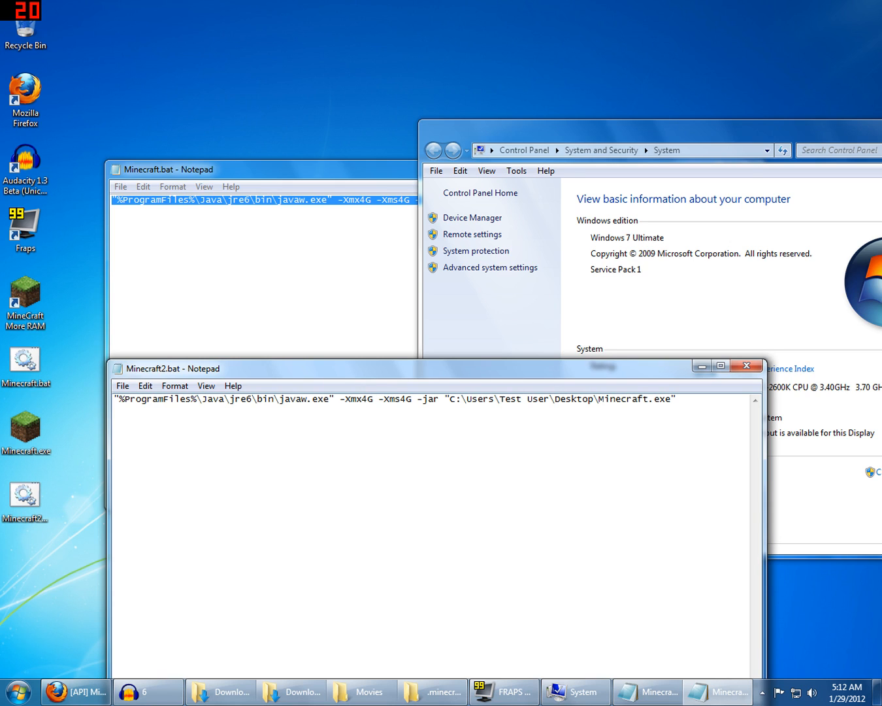
{"action": "left_click_drag", "start_coordinate": [361, 399], "coordinate": [405, 398]}
{"action": "left_click_drag", "start_coordinate": [362, 398], "coordinate": [367, 398]}
{"action": "left_click", "coordinate": [368, 399]}
{"action": "left_click_drag", "start_coordinate": [362, 398], "coordinate": [408, 440]}
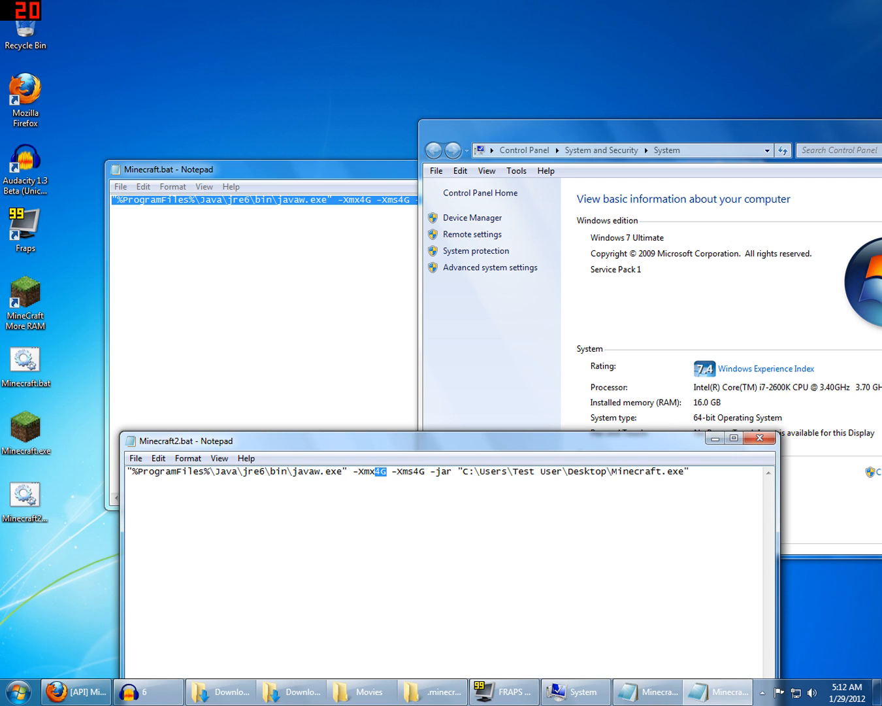
Step: Set both the -Xmx and -Xms memory options in the Minecraft2.bat launch command to 2G
{"action": "left_click", "coordinate": [382, 472]}
{"action": "key", "text": "BackSpace"}
{"action": "type", "text": "2"}
{"action": "mouse_move", "coordinate": [548, 445]}
{"action": "left_mouse_down"}
{"action": "mouse_move", "coordinate": [566, 424]}
{"action": "mouse_move", "coordinate": [578, 435]}
{"action": "mouse_move", "coordinate": [579, 419]}
{"action": "mouse_move", "coordinate": [542, 435]}
{"action": "left_mouse_up"}
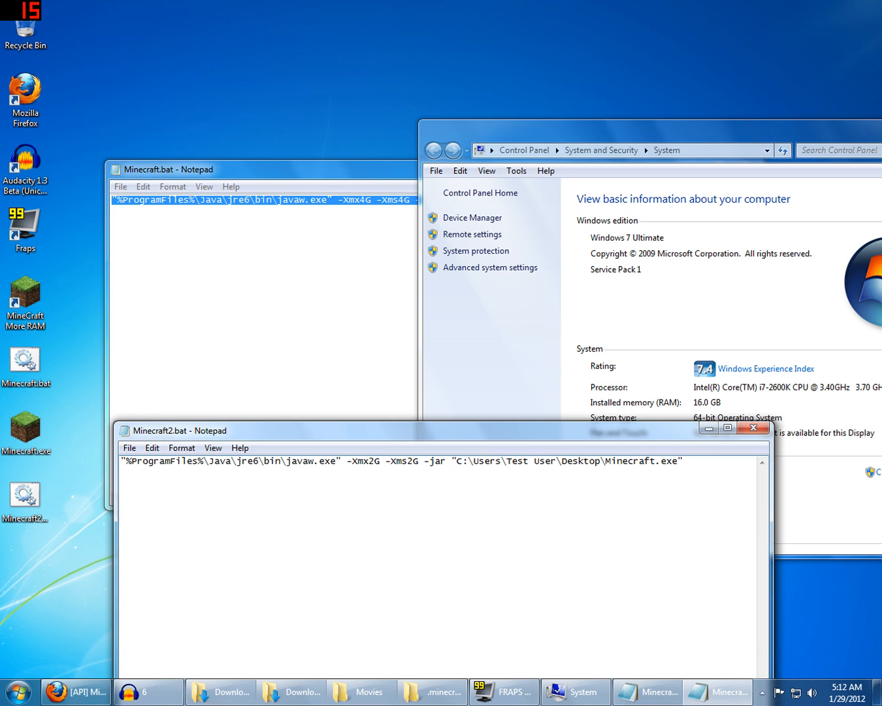
Step: Set both the -Xmx and -Xms memory options in the Minecraft2.bat launch command to 1500m
{"action": "key", "text": "shift+Left"}
{"action": "key", "text": "Left"}
{"action": "key", "text": "Right"}
{"action": "key", "text": "Left"}
{"action": "key", "text": "Left"}
{"action": "key", "text": "Left"}
{"action": "key", "text": "Left"}
{"action": "key", "text": "Left"}
{"action": "key", "text": "Left"}
{"action": "key", "text": "Left"}
{"action": "key", "text": "Left"}
{"action": "key", "text": "Left"}
{"action": "key", "text": "Left"}
{"action": "key", "text": "Left"}
{"action": "key", "text": "Left"}
{"action": "key", "text": "Right"}
{"action": "key", "text": "Right"}
{"action": "key", "text": "Right"}
{"action": "key", "text": "Right"}
{"action": "key", "text": "Right"}
{"action": "key", "text": "Right"}
{"action": "key", "text": "Right"}
{"action": "key", "text": "Right"}
{"action": "key", "text": "Right"}
{"action": "key", "text": "Left"}
{"action": "key", "text": "Left"}
{"action": "key", "text": "BackSpace"}
{"action": "key", "text": "BackSpace"}
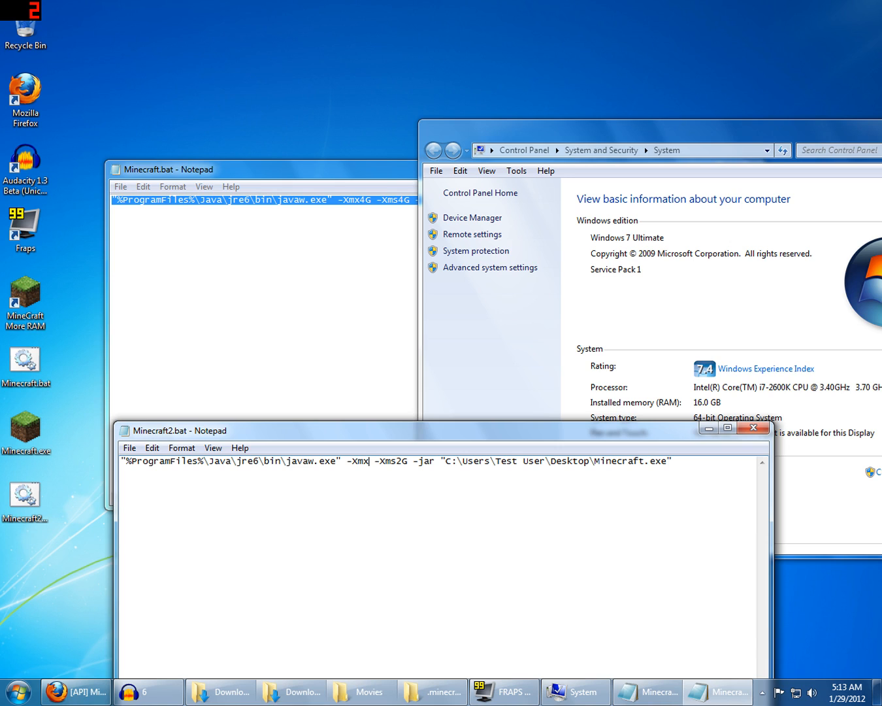
{"action": "type", "text": "1"}
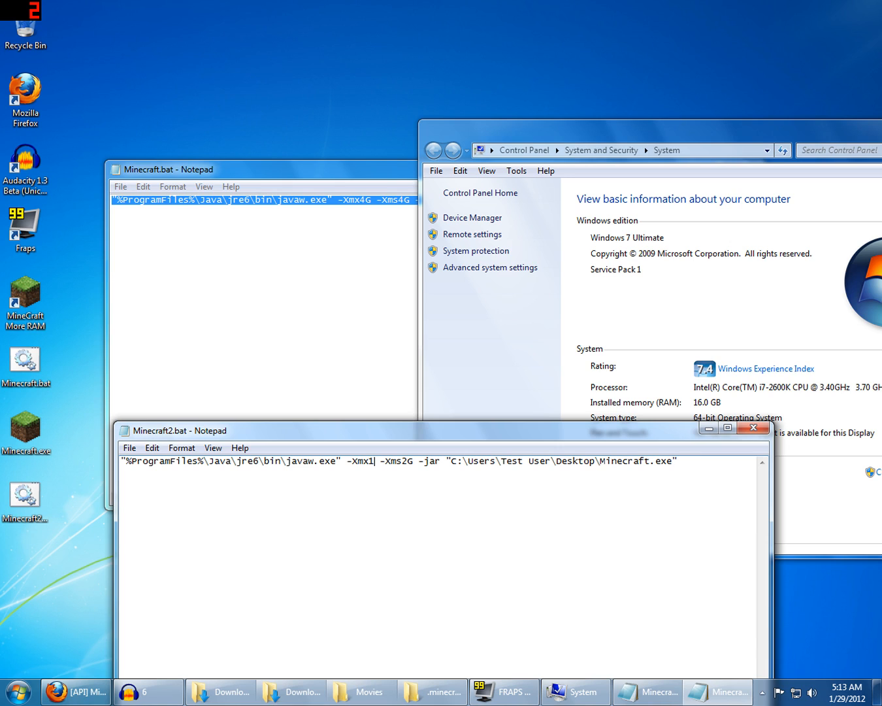
{"action": "type", "text": "500"}
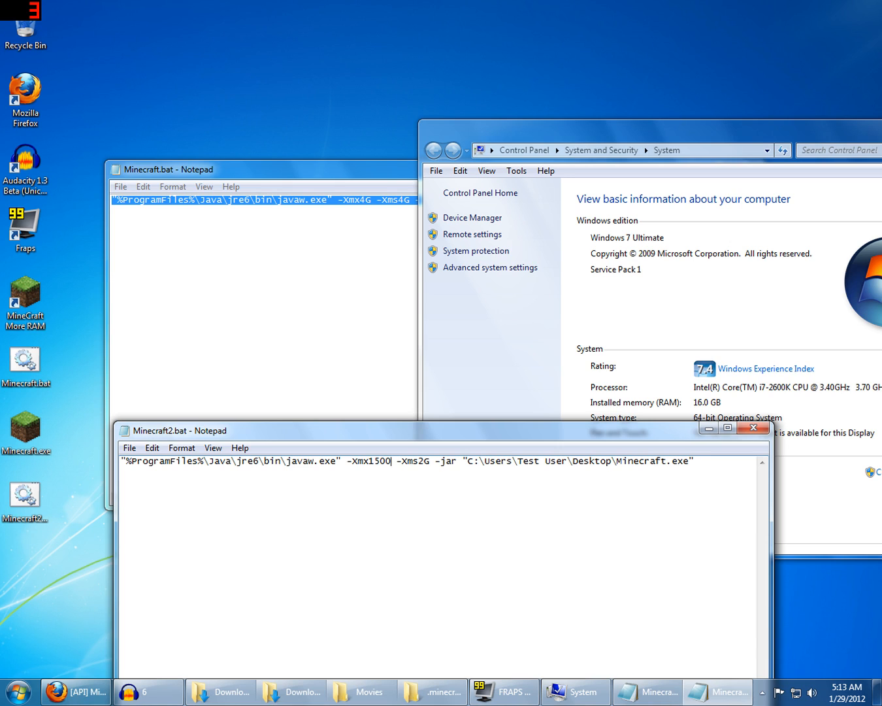
{"action": "type", "text": "m"}
{"action": "key", "text": "Right"}
{"action": "key", "text": "Left"}
{"action": "key", "text": "Left"}
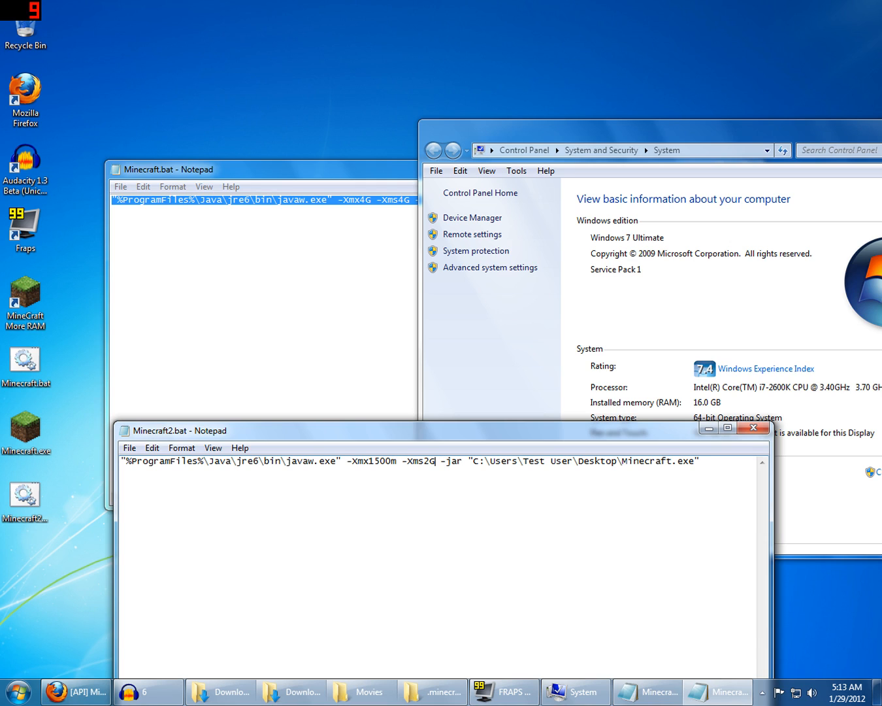
{"action": "key", "text": "BackSpace"}
{"action": "key", "text": "BackSpace"}
{"action": "type", "text": "1500m"}
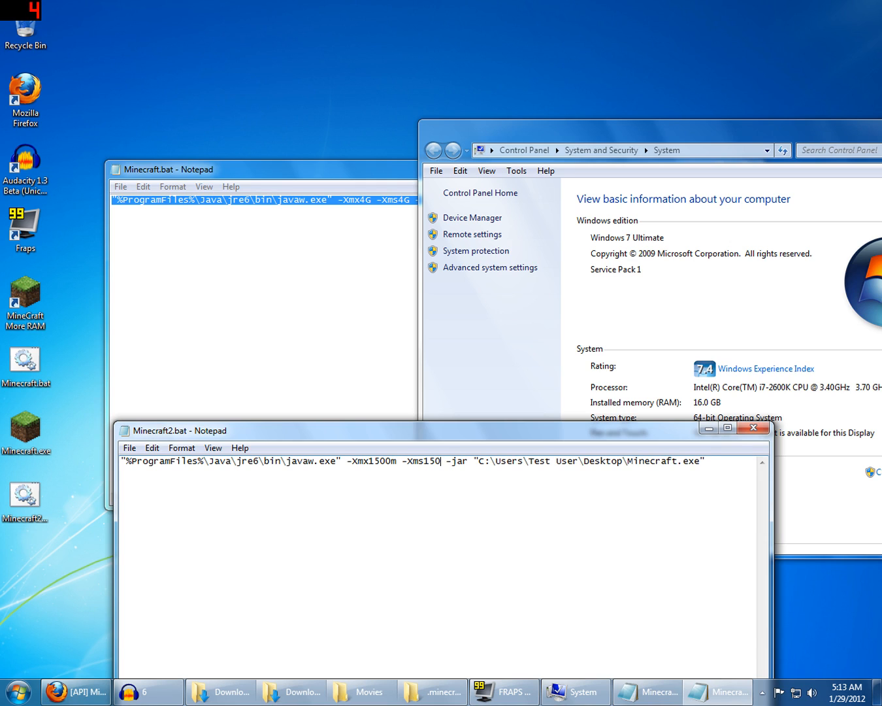
Step: Set both the -Xmx and -Xms memory options in Minecraft2.bat to 4G, then save and close the file
{"action": "key", "text": "Left"}
{"action": "key", "text": "Left"}
{"action": "key", "text": "Left"}
{"action": "key", "text": "Left"}
{"action": "key", "text": "Left"}
{"action": "key", "text": "Left"}
{"action": "key", "text": "Left"}
{"action": "key", "text": "Left"}
{"action": "key", "text": "Left"}
{"action": "key", "text": "Left"}
{"action": "key", "text": "Left"}
{"action": "key", "text": "Left"}
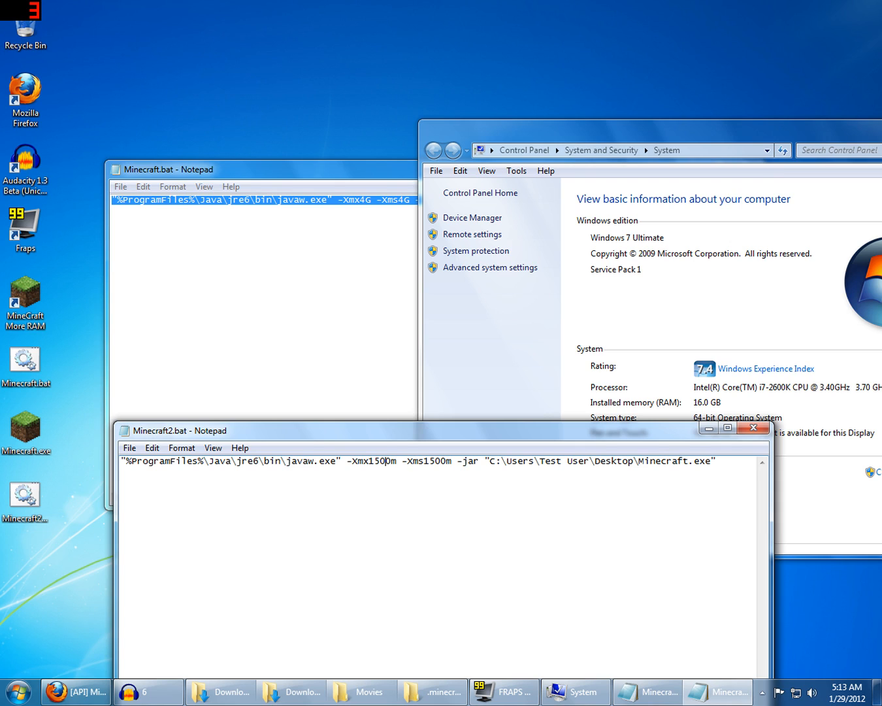
{"action": "key", "text": "Right"}
{"action": "key", "text": "Right"}
{"action": "key", "text": "Right"}
{"action": "key", "text": "Left"}
{"action": "key", "text": "Left"}
{"action": "key", "text": "Left"}
{"action": "key", "text": "Left"}
{"action": "key", "text": "Left"}
{"action": "key", "text": "Left"}
{"action": "key", "text": "Left"}
{"action": "key", "text": "Left"}
{"action": "key", "text": "Left"}
{"action": "key", "text": "Left"}
{"action": "key", "text": "BackSpace"}
{"action": "key", "text": "BackSpace"}
{"action": "key", "text": "BackSpace"}
{"action": "key", "text": "BackSpace"}
{"action": "key", "text": "BackSpace"}
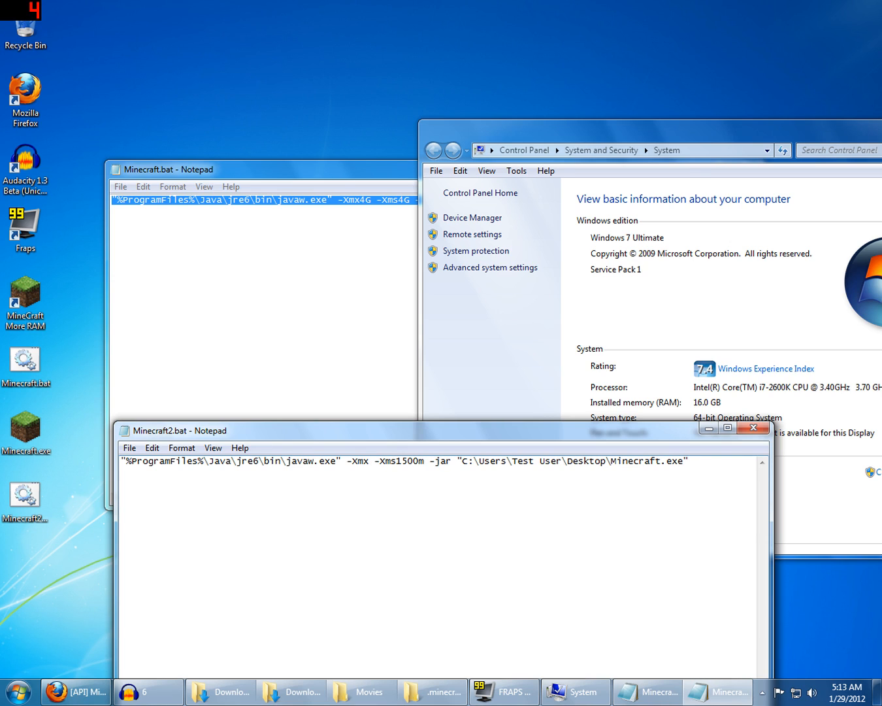
{"action": "type", "text": "4G"}
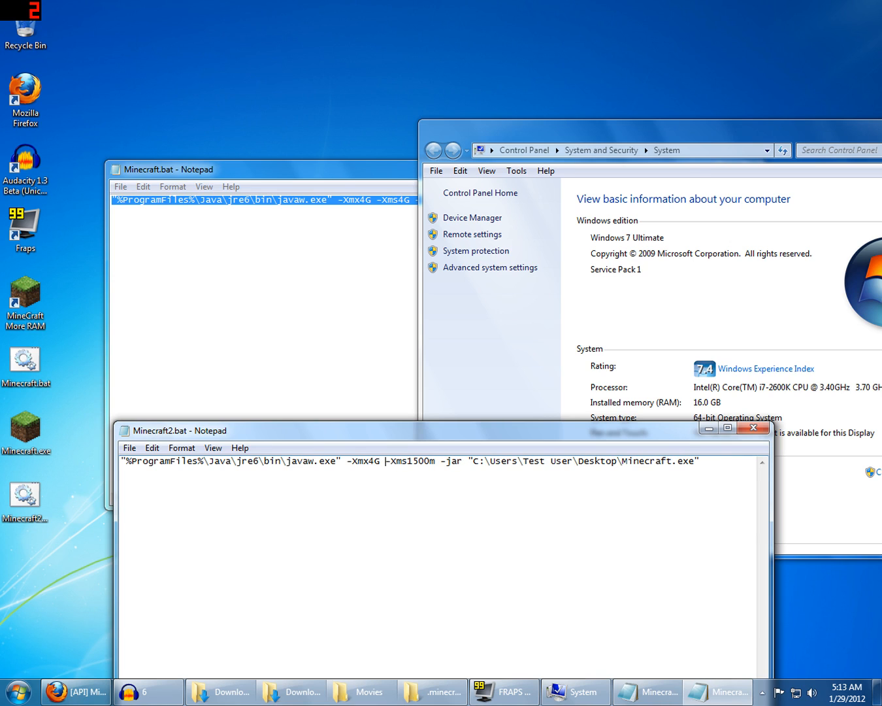
{"action": "key", "text": "BackSpace"}
{"action": "key", "text": "BackSpace"}
{"action": "key", "text": "BackSpace"}
{"action": "key", "text": "BackSpace"}
{"action": "key", "text": "BackSpace"}
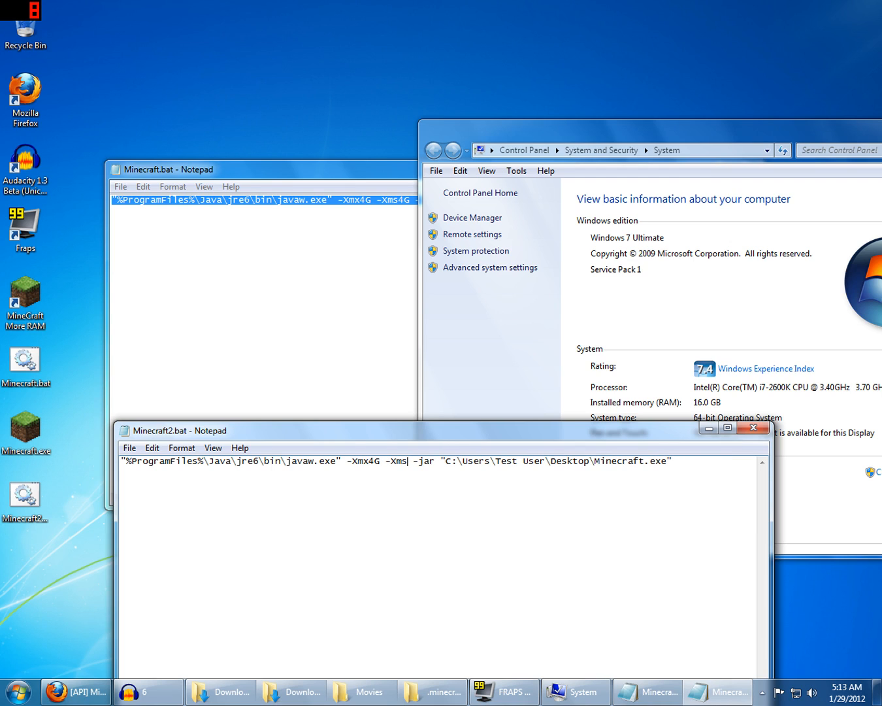
{"action": "type", "text": "4G"}
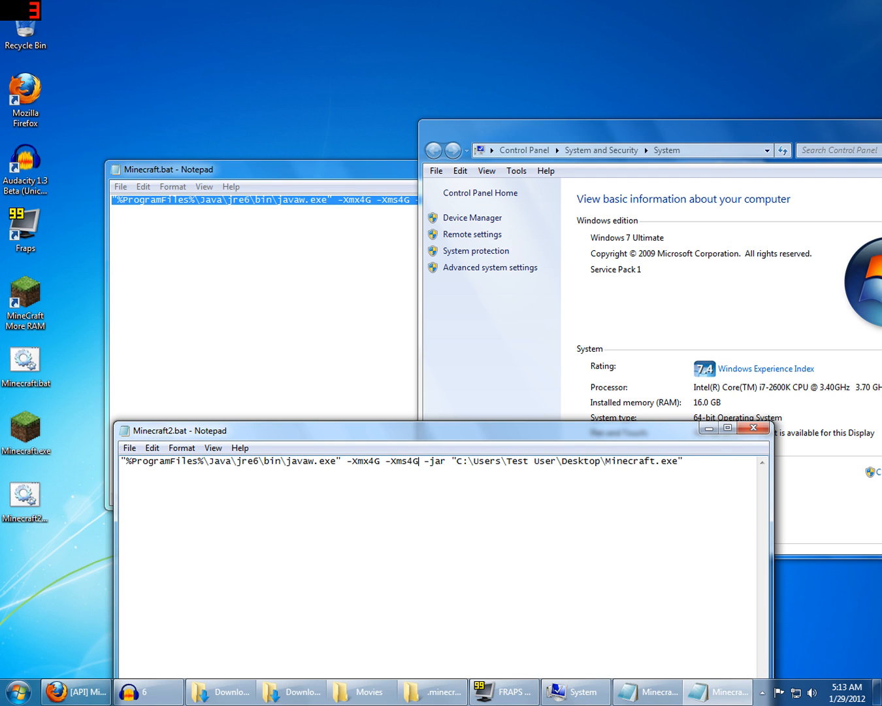
{"action": "left_click", "coordinate": [130, 448]}
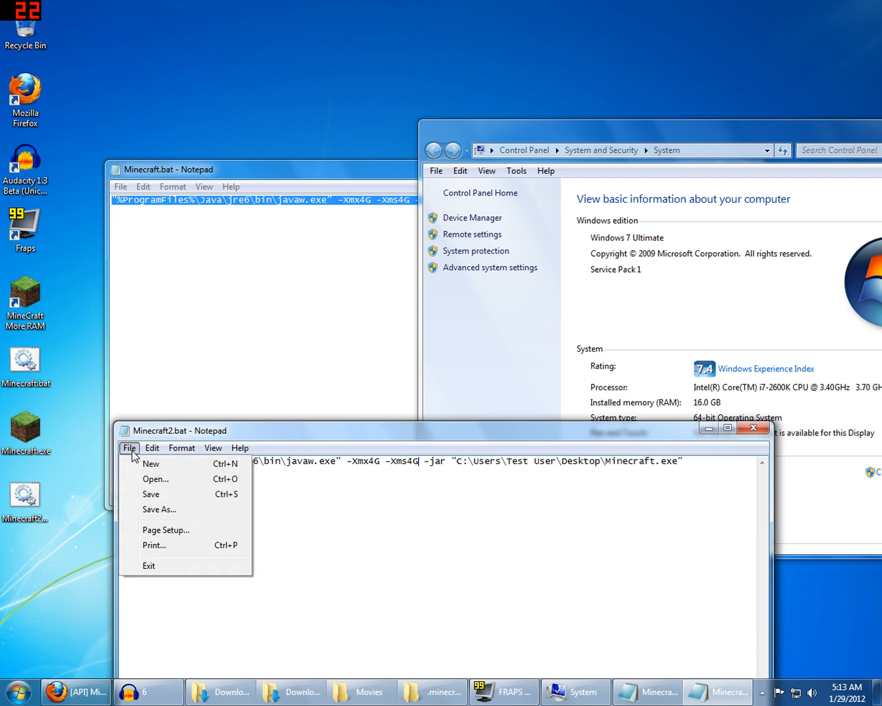
{"action": "left_click", "coordinate": [150, 495]}
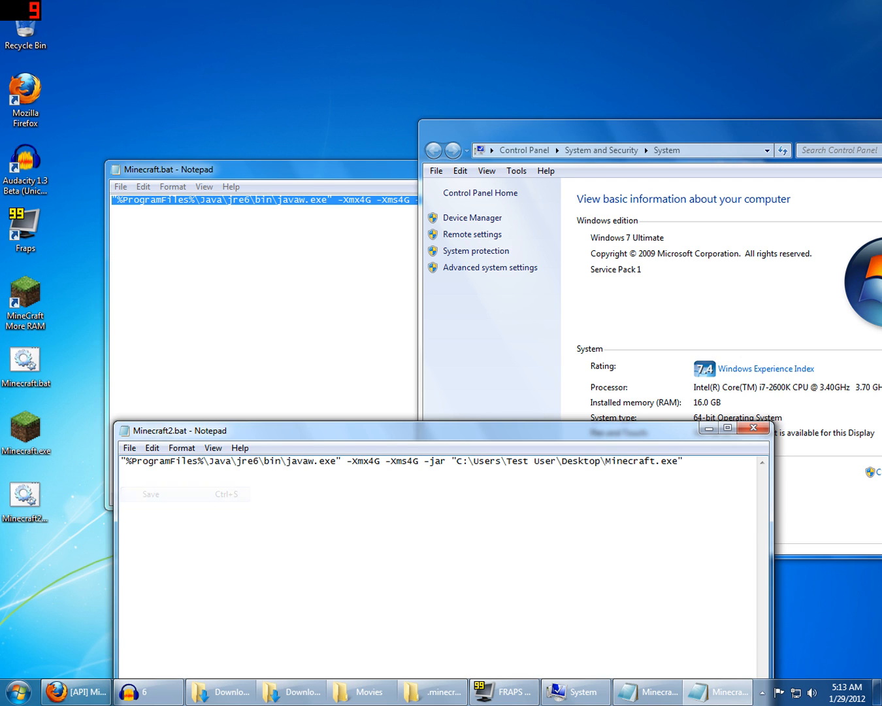
{"action": "left_click", "coordinate": [758, 429]}
Step: Launch Minecraft through Minecraft2.bat and load the first New World in singleplayer
{"action": "left_click", "coordinate": [15, 505]}
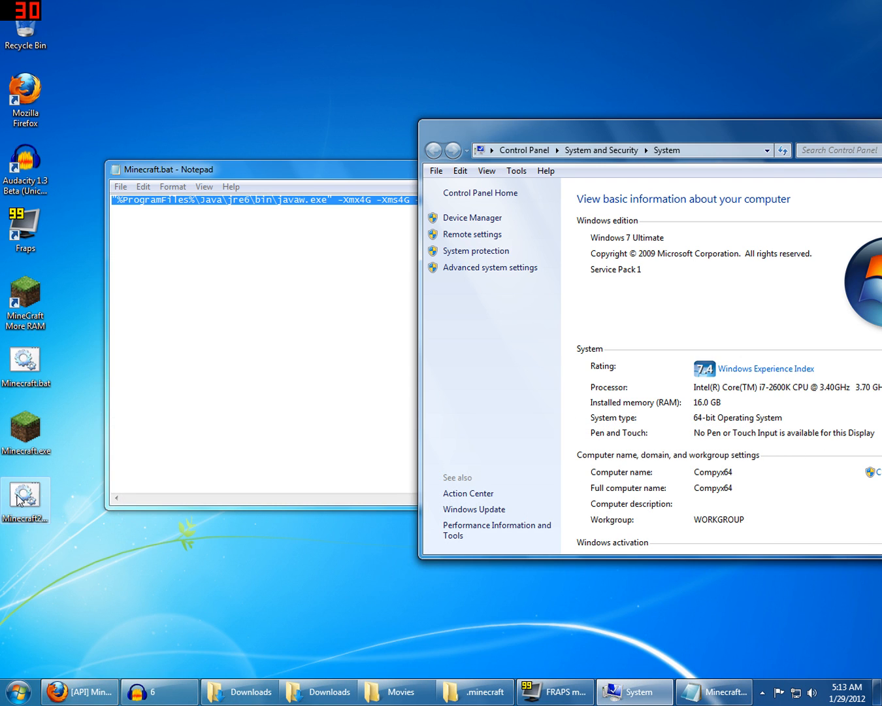
{"action": "double_click", "coordinate": [19, 499]}
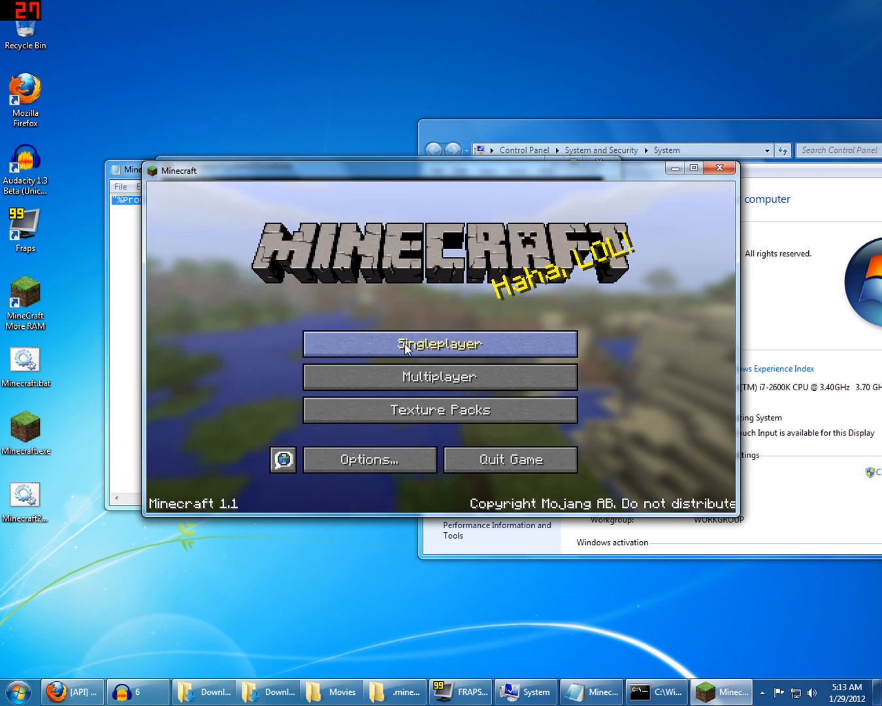
{"action": "left_click", "coordinate": [400, 344]}
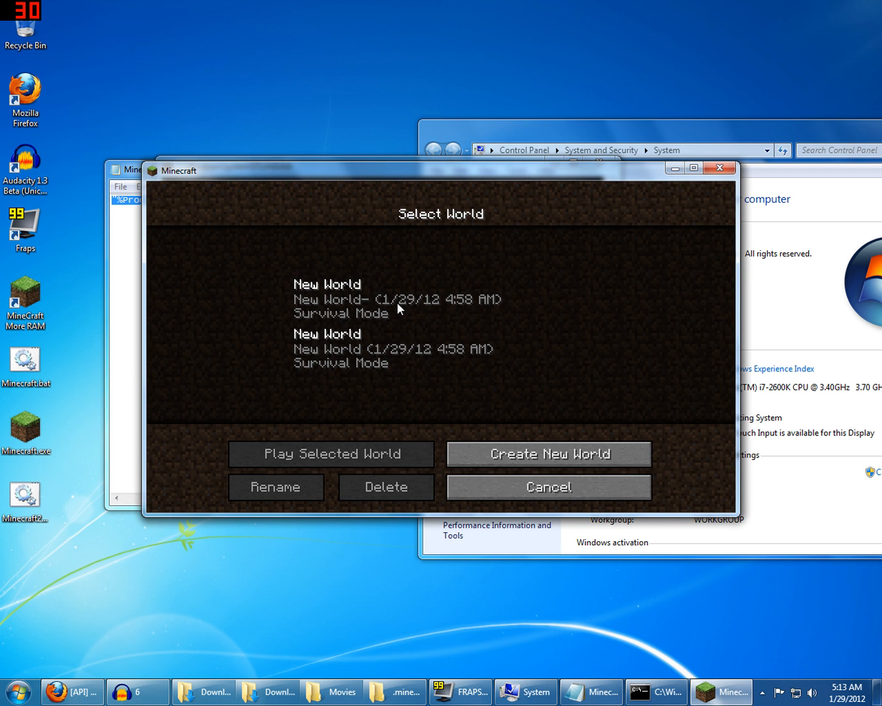
{"action": "left_click", "coordinate": [397, 302]}
{"action": "left_click", "coordinate": [352, 454]}
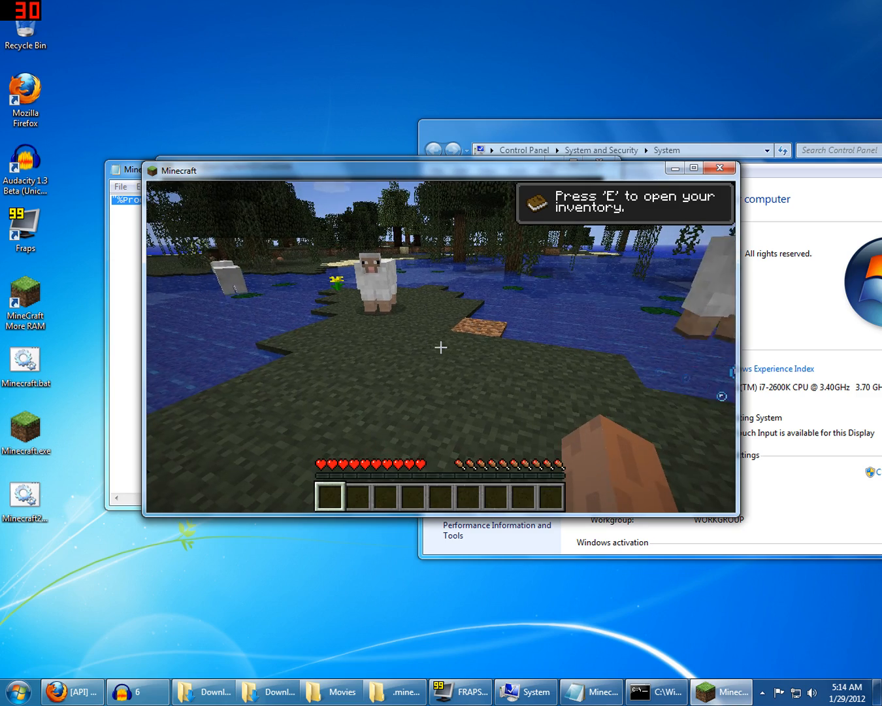
Step: Show the debug overlay with the profiler chart in the world and examine the used and allocated memory
{"action": "key", "text": "e"}
{"action": "key", "text": "e"}
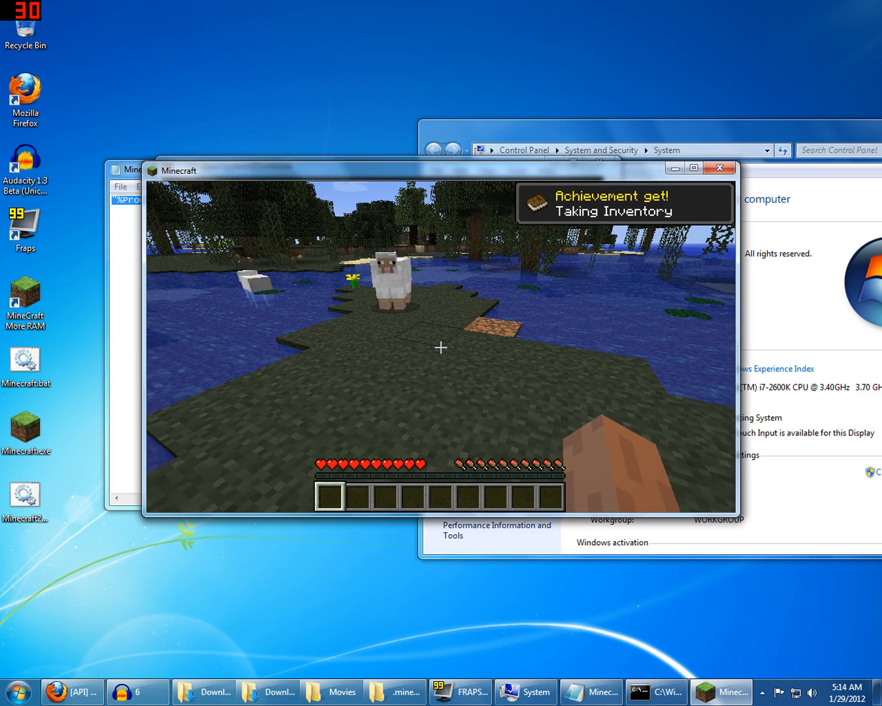
{"action": "key", "text": "shift+F3"}
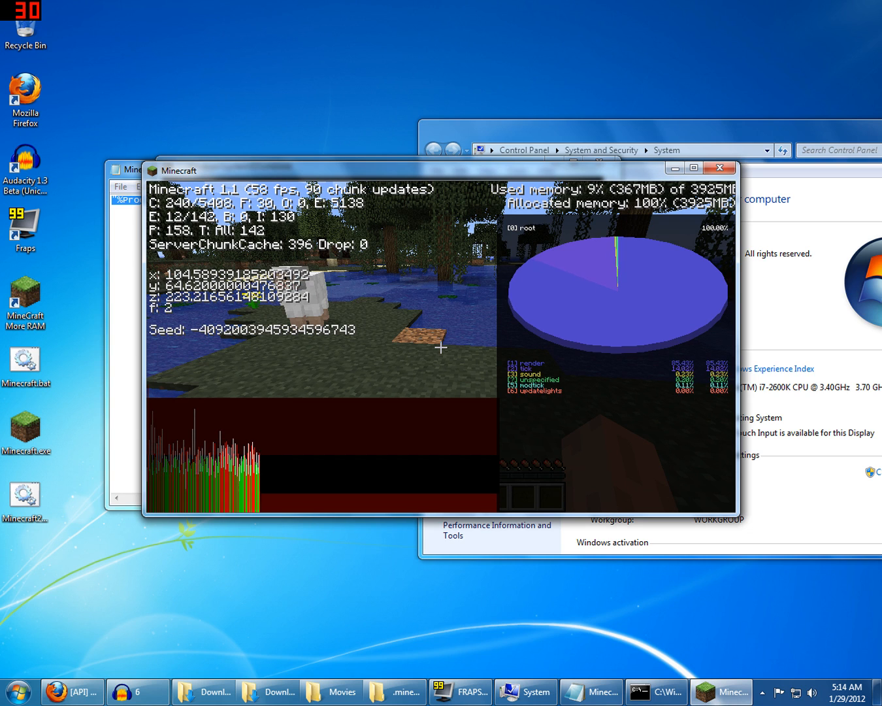
{"action": "key", "text": "e"}
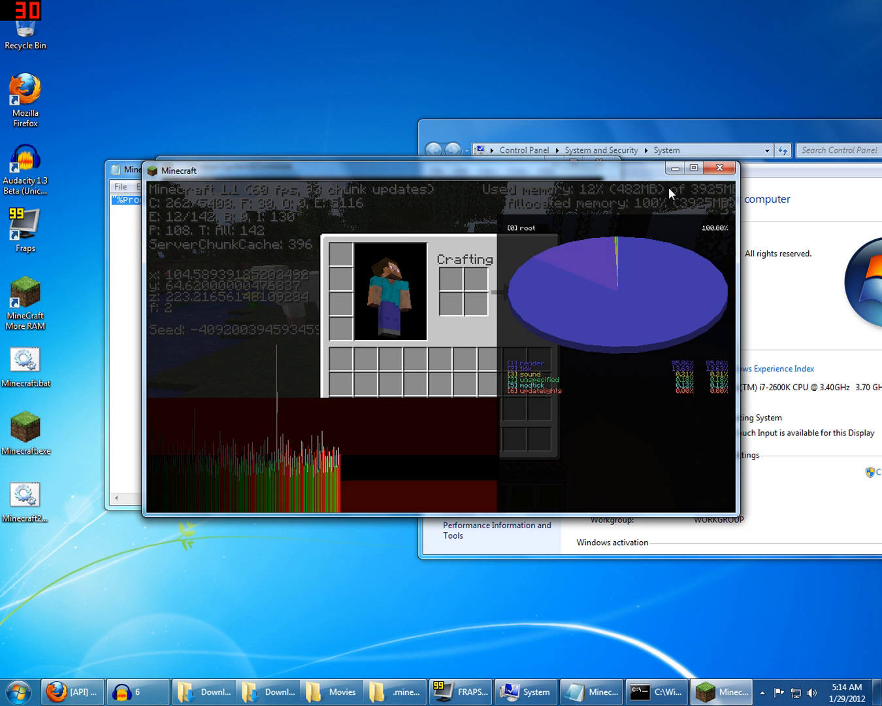
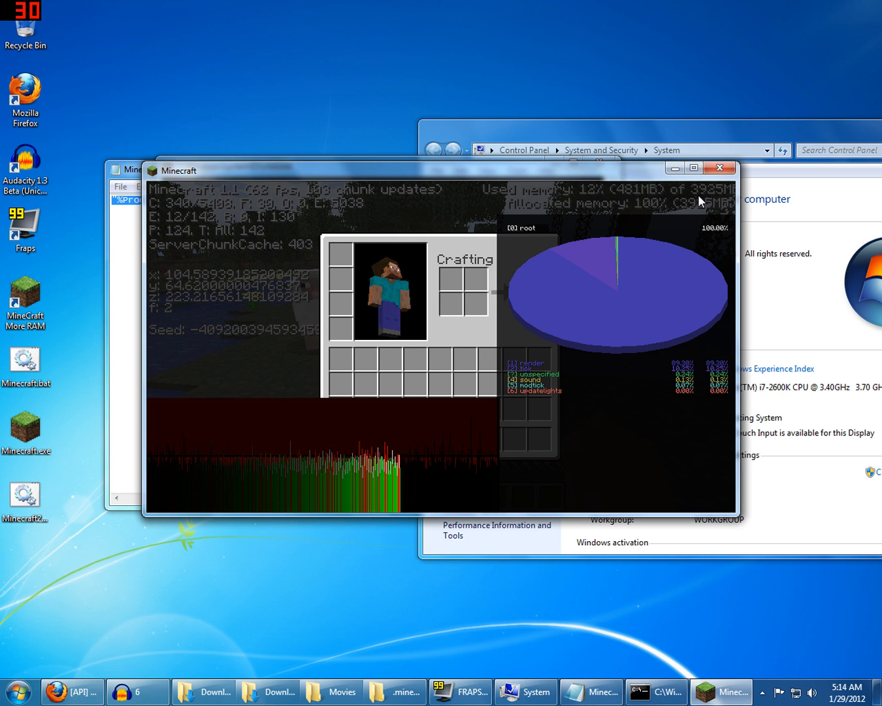
{"action": "key", "text": "e"}
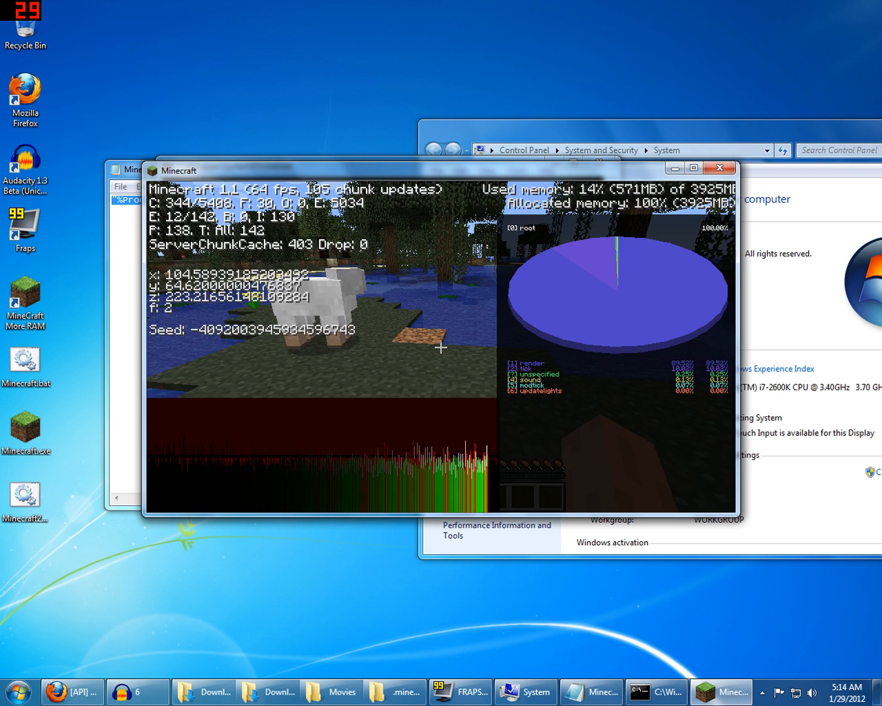
Step: Leave the world to the title screen and quit Minecraft
{"action": "key", "text": "Escape"}
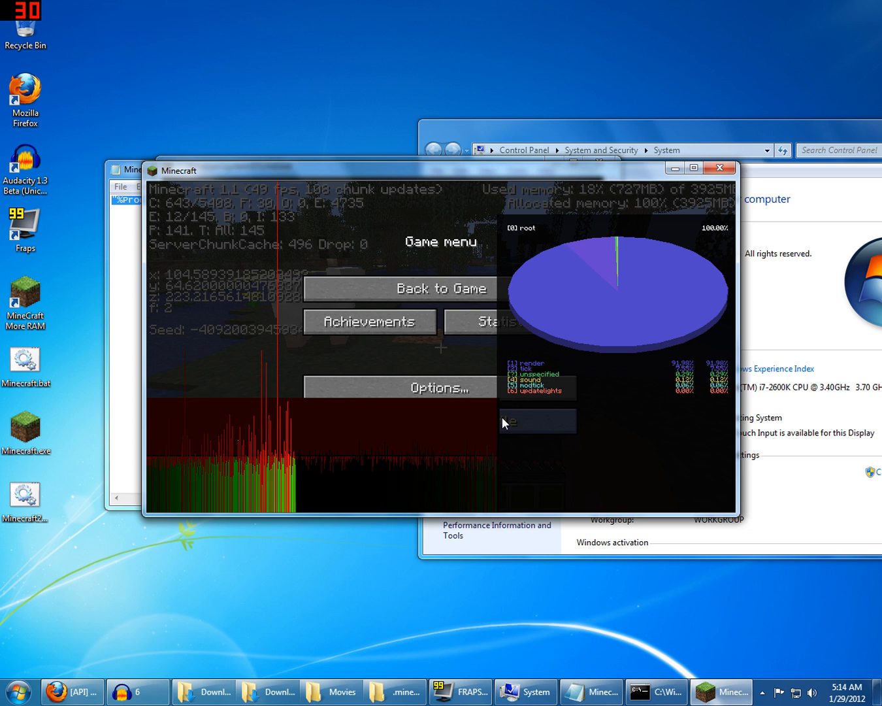
{"action": "left_click", "coordinate": [502, 418]}
{"action": "left_click", "coordinate": [507, 450]}
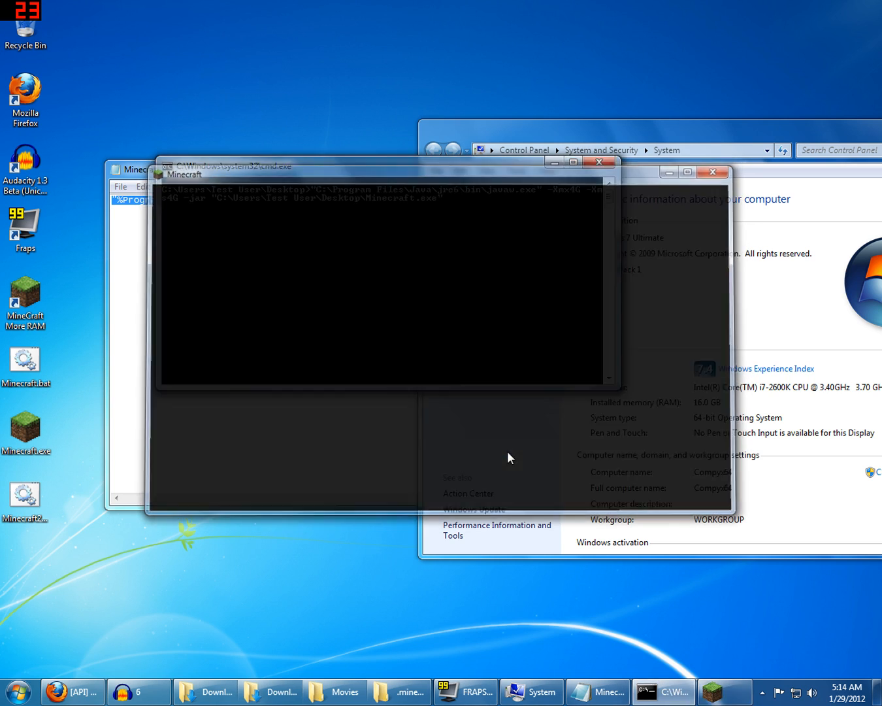
Step: Create a shortcut to Minecraft.exe on the desktop
{"action": "left_click", "coordinate": [32, 439]}
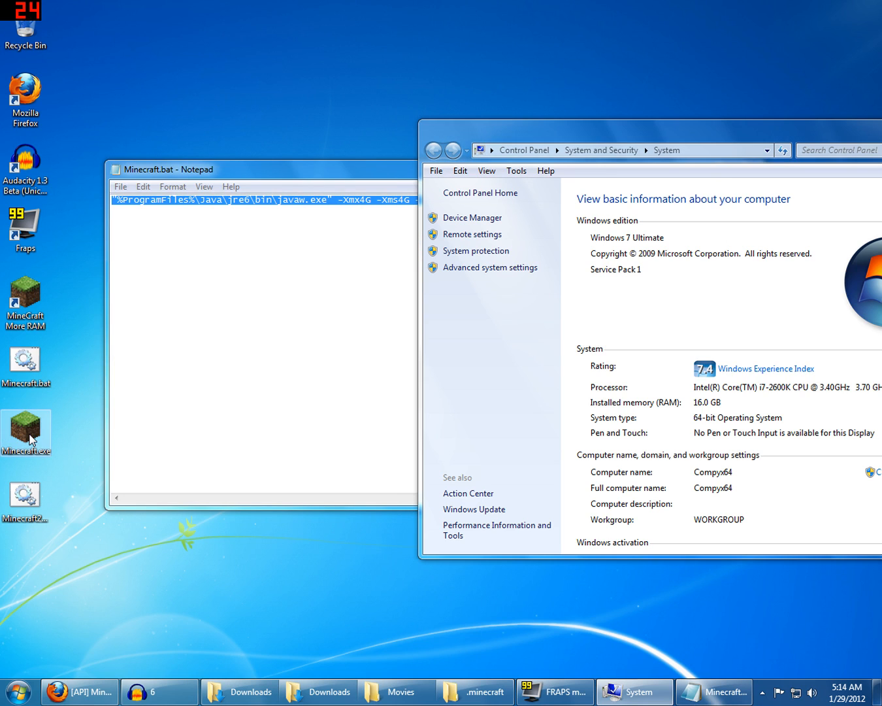
{"action": "right_click", "coordinate": [32, 439]}
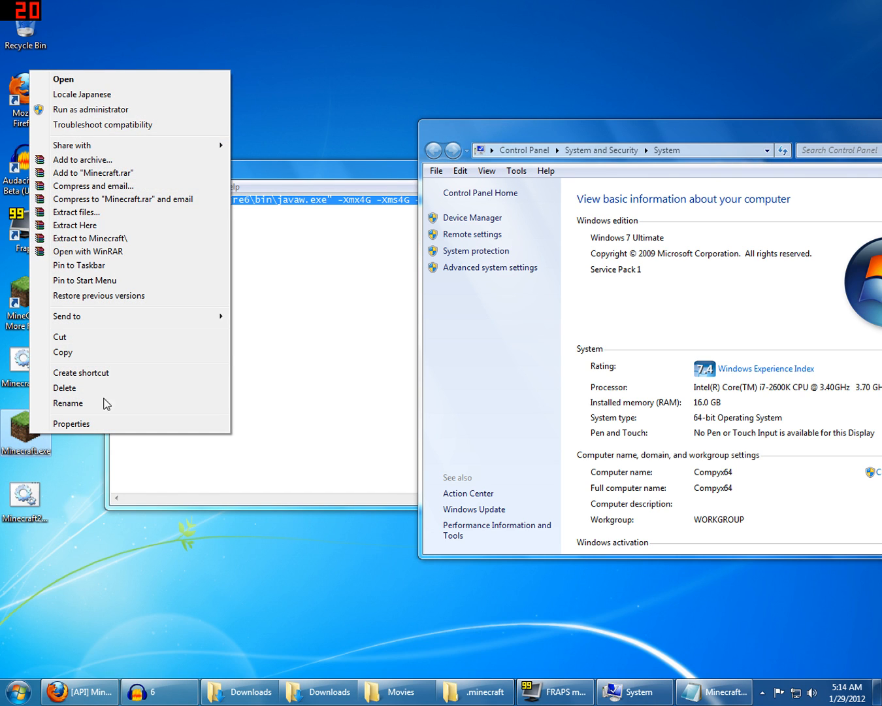
{"action": "left_click", "coordinate": [82, 372]}
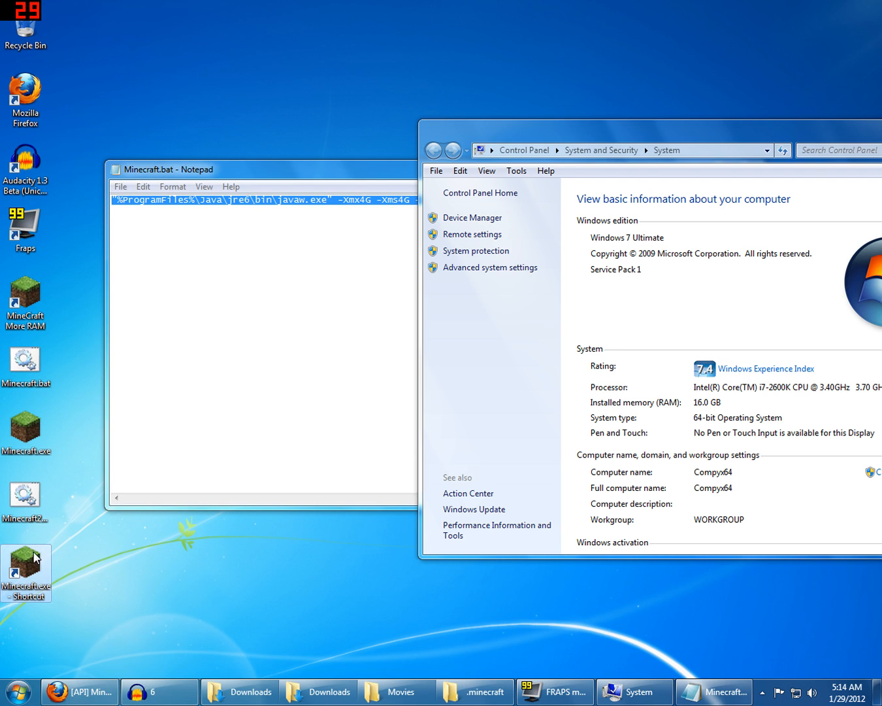
Step: Open the properties of the MineCraft More RAM and Minecraft.exe - Shortcut desktop shortcuts side by side
{"action": "right_click", "coordinate": [20, 298]}
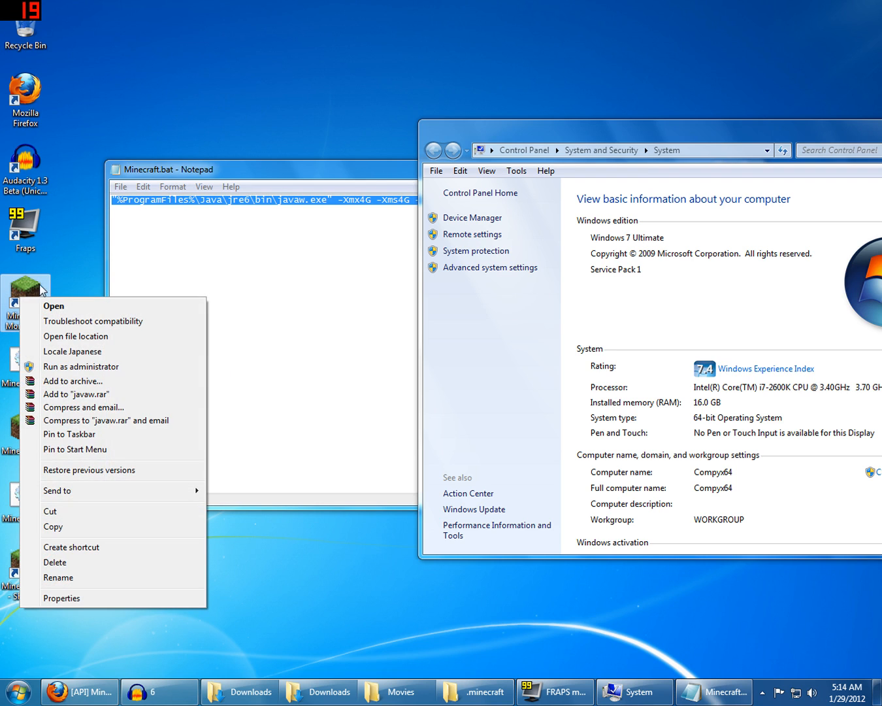
{"action": "left_click", "coordinate": [62, 597]}
{"action": "left_click_drag", "start_coordinate": [162, 314], "coordinate": [527, 116]}
{"action": "right_click", "coordinate": [21, 586]}
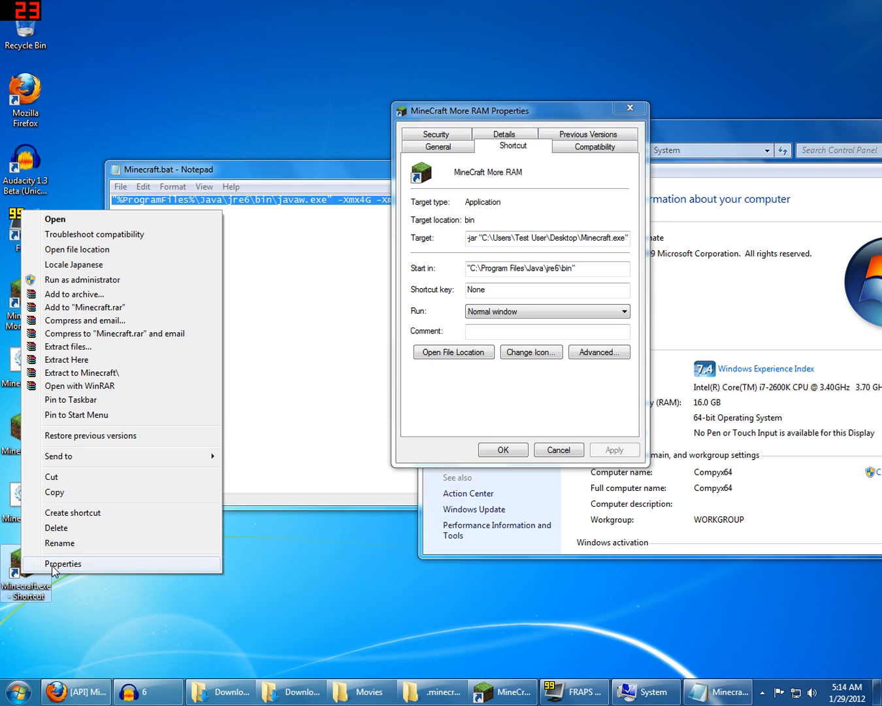
{"action": "left_click", "coordinate": [53, 566]}
{"action": "left_click_drag", "start_coordinate": [147, 317], "coordinate": [246, 213]}
Step: Examine the start folder and the Java launch command in the MineCraft More RAM shortcut's properties
{"action": "left_click", "coordinate": [576, 268]}
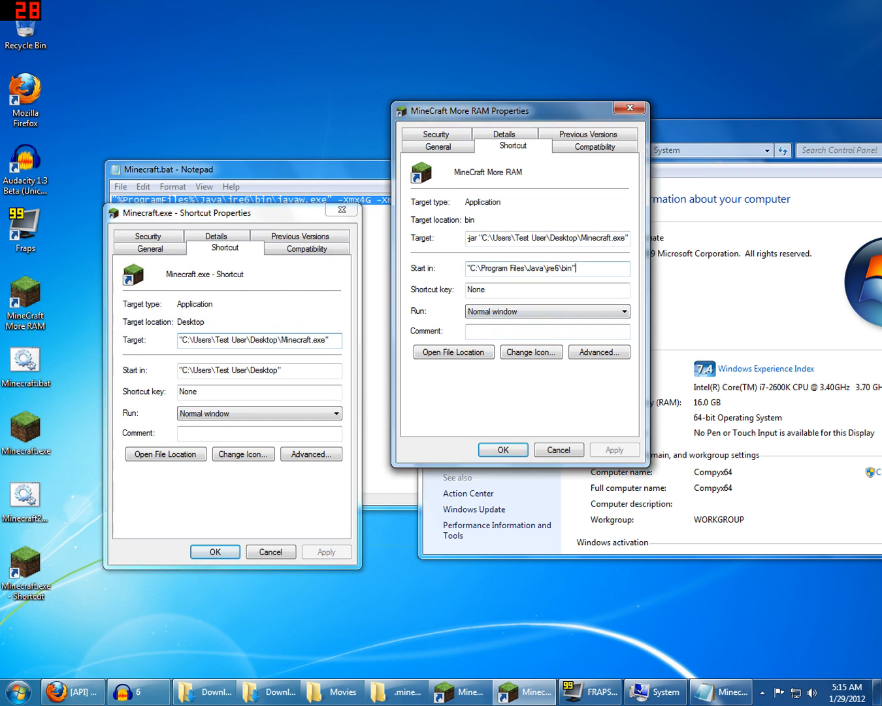
{"action": "left_click_drag", "start_coordinate": [576, 268], "coordinate": [463, 268]}
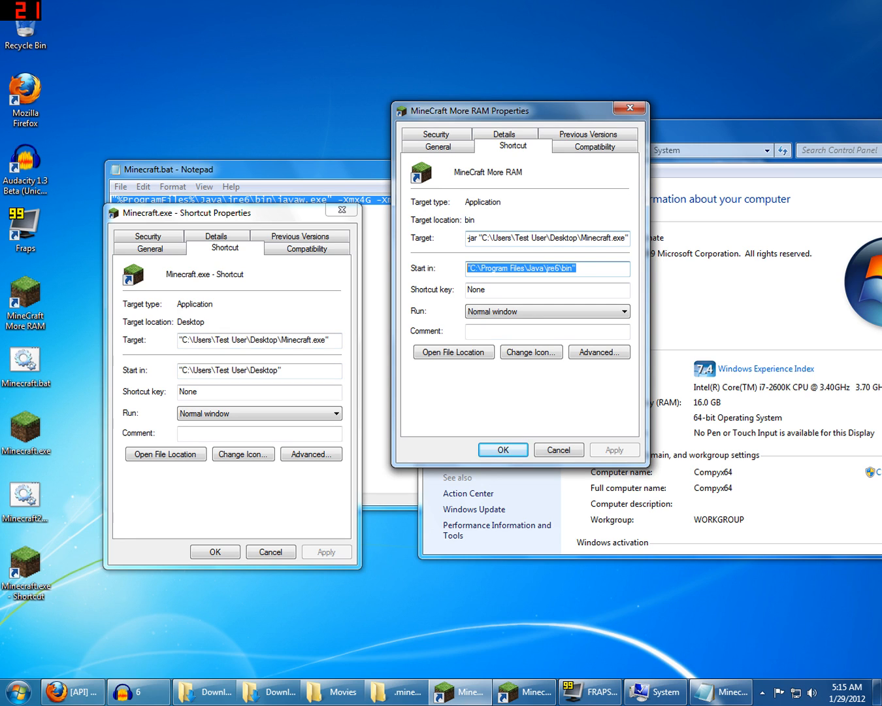
{"action": "left_click", "coordinate": [512, 238]}
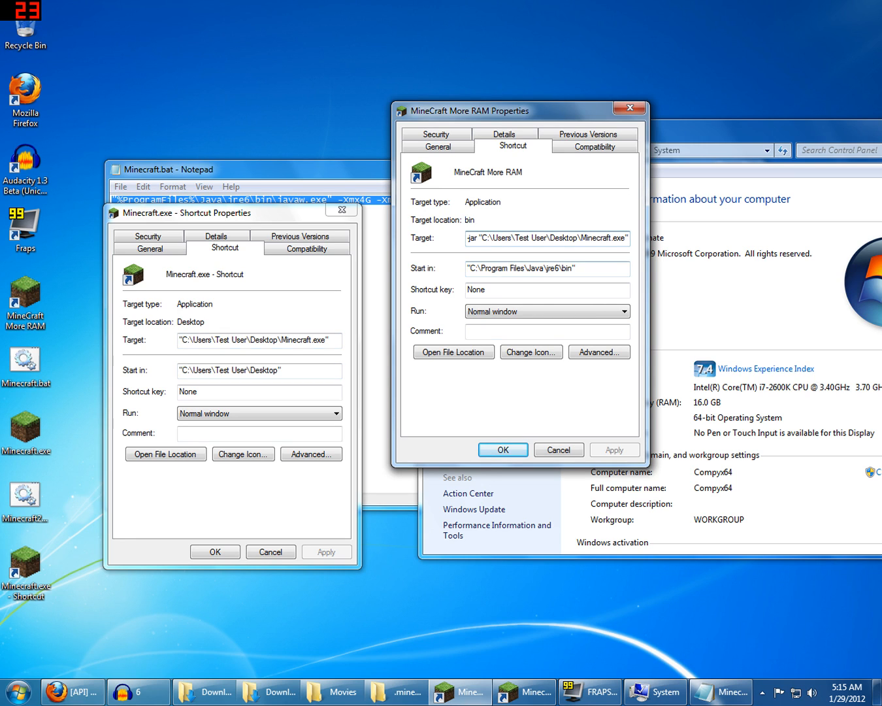
{"action": "left_click_drag", "start_coordinate": [550, 238], "coordinate": [457, 238]}
{"action": "left_click", "coordinate": [495, 238]}
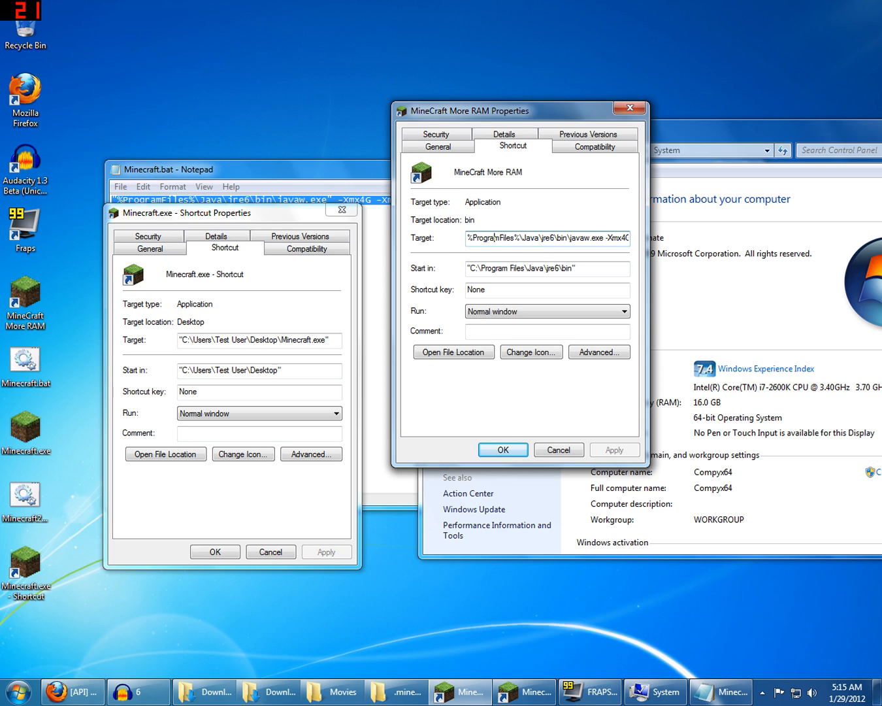
Step: Replace the target of Minecraft.exe - Shortcut with a copy of the MineCraft More RAM shortcut's target
{"action": "left_click_drag", "start_coordinate": [468, 238], "coordinate": [692, 248]}
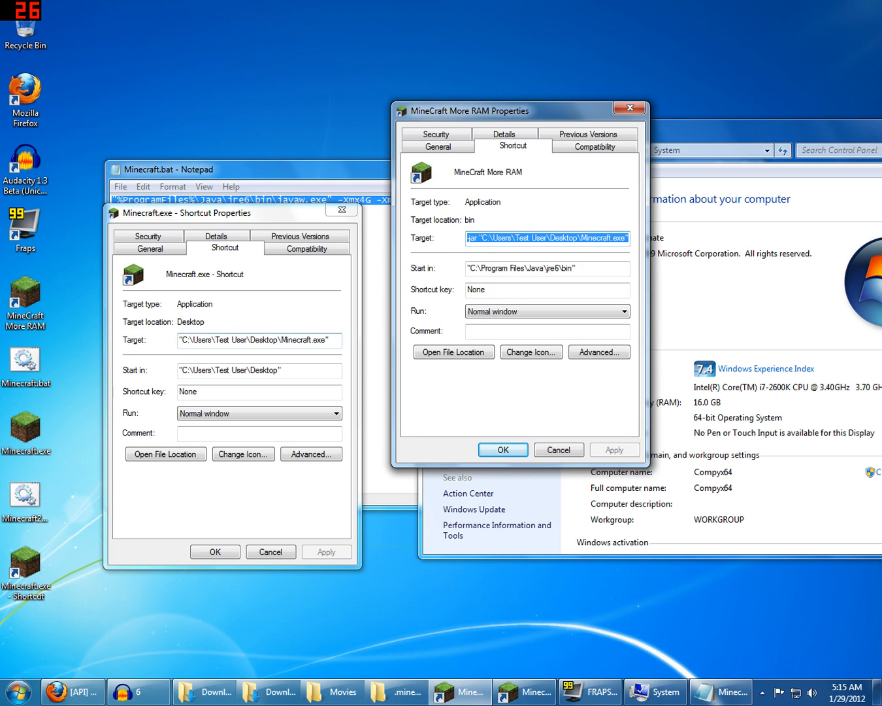
{"action": "left_click_drag", "start_coordinate": [334, 340], "coordinate": [118, 340]}
{"action": "key", "text": "ctrl+v"}
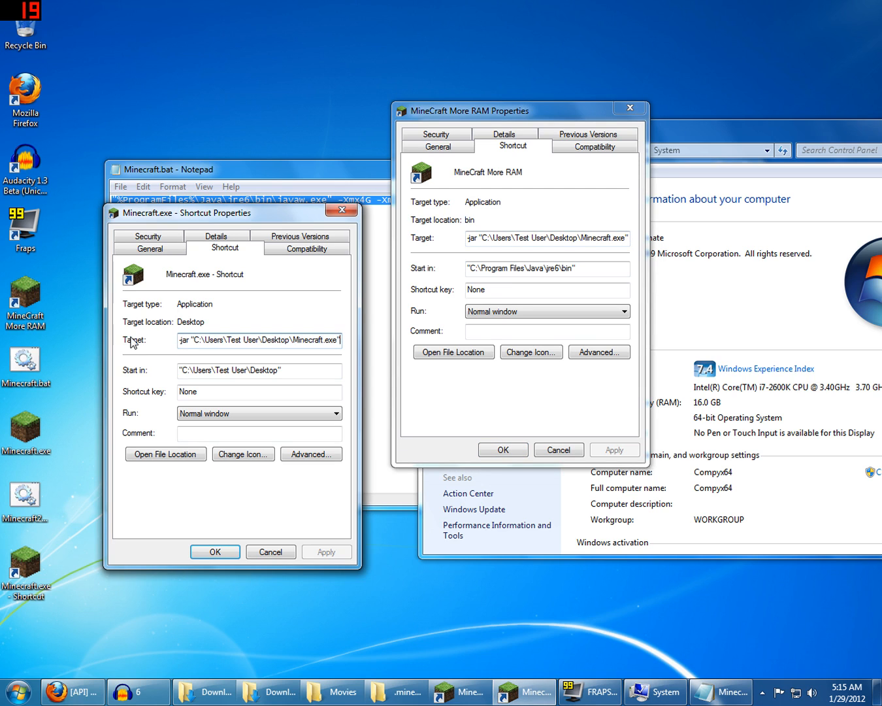
Step: Examine the javaw.exe path, the -Xmx4G -Xms4G memory arguments and the -jar Minecraft.exe path in the new shortcut's target
{"action": "left_click_drag", "start_coordinate": [222, 341], "coordinate": [314, 339]}
{"action": "left_click", "coordinate": [180, 341]}
{"action": "left_click", "coordinate": [196, 339]}
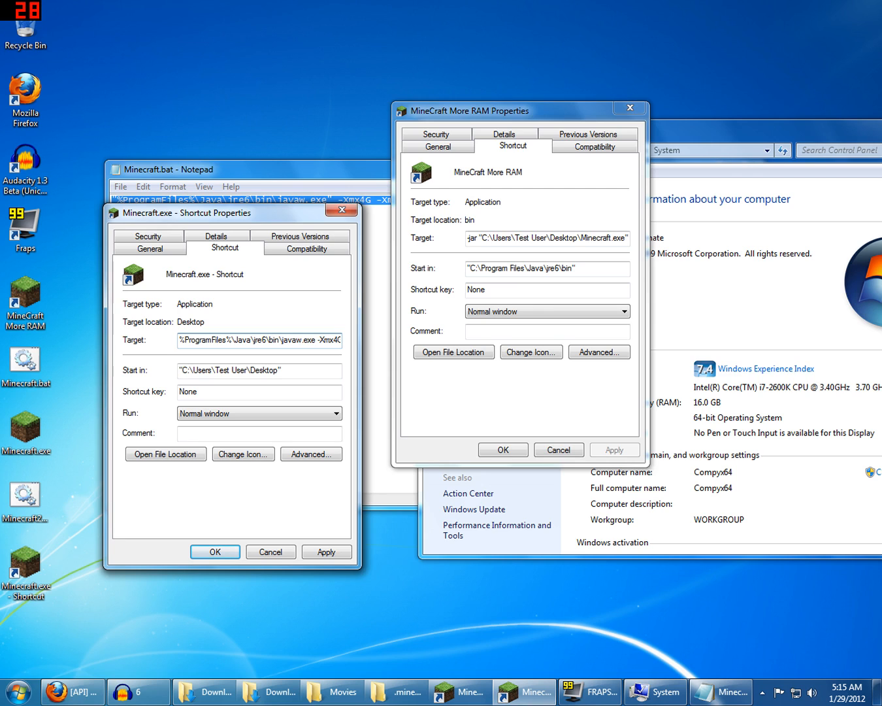
{"action": "left_click_drag", "start_coordinate": [317, 340], "coordinate": [330, 339]}
{"action": "key", "text": "shift+Right"}
{"action": "key", "text": "shift+Right"}
{"action": "key", "text": "shift+Right"}
{"action": "key", "text": "shift+Right"}
{"action": "key", "text": "shift+Right"}
{"action": "key", "text": "shift+Right"}
{"action": "key", "text": "shift+Right"}
{"action": "key", "text": "shift+Right"}
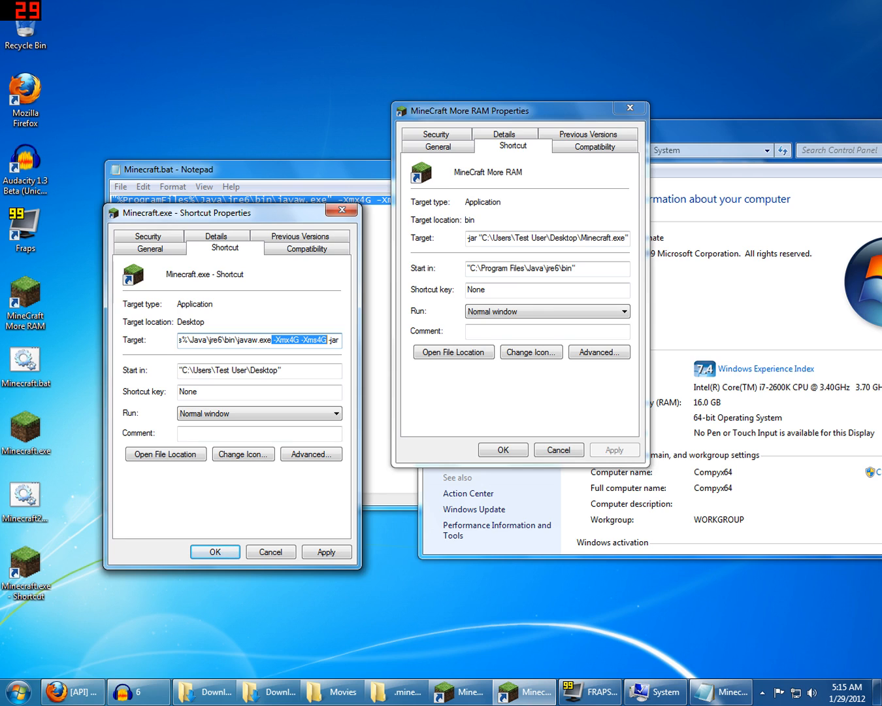
{"action": "left_click_drag", "start_coordinate": [327, 339], "coordinate": [334, 340]}
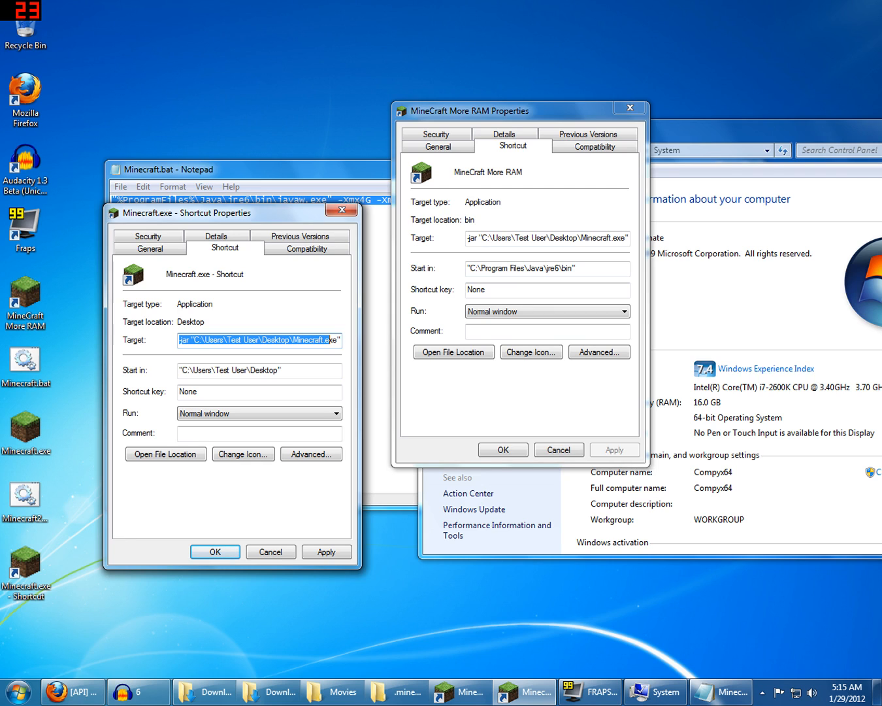
{"action": "left_click", "coordinate": [252, 340]}
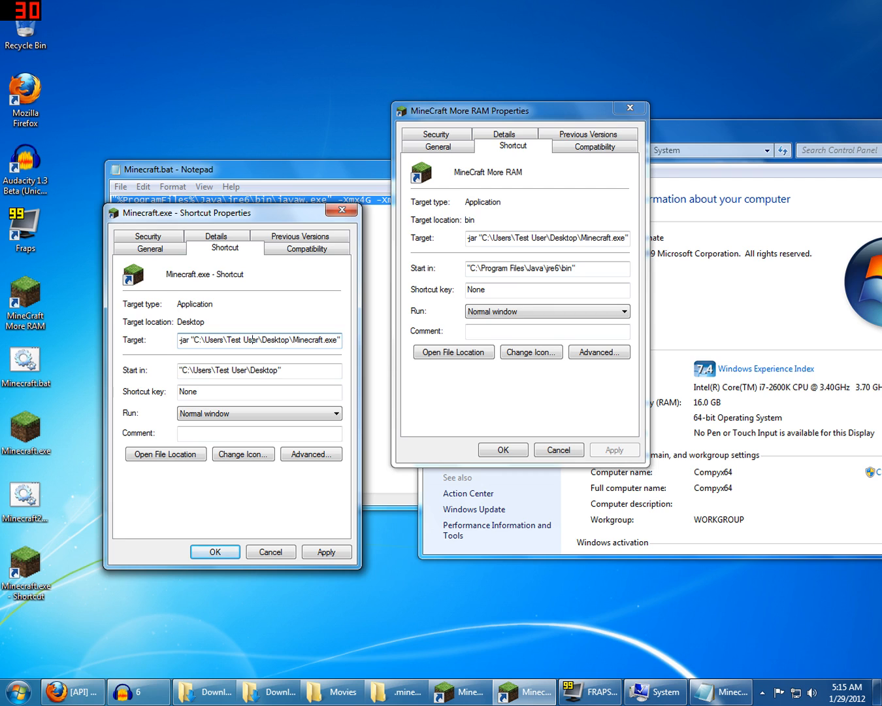
Step: Check the name of Minecraft.exe - Shortcut in its general properties, and close both shortcuts' properties without saving
{"action": "left_click", "coordinate": [150, 249]}
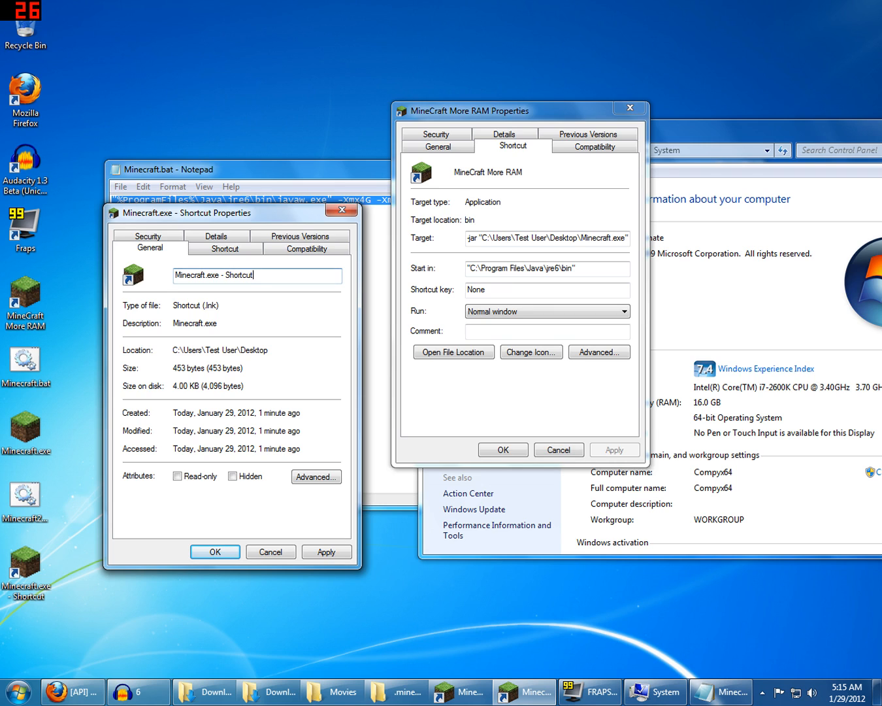
{"action": "left_click_drag", "start_coordinate": [254, 274], "coordinate": [207, 275]}
{"action": "left_click", "coordinate": [270, 552]}
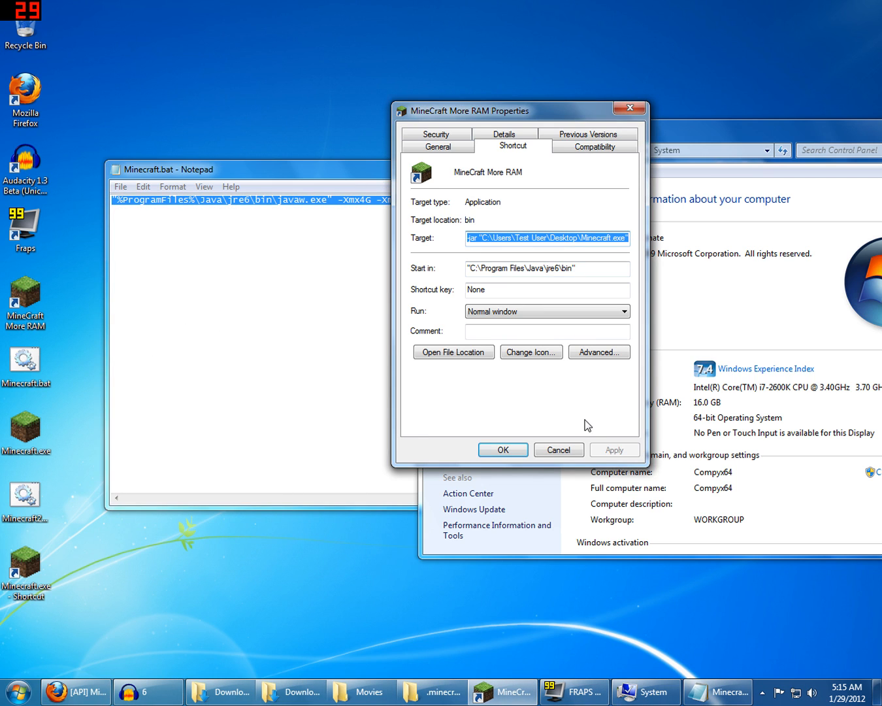
{"action": "left_click", "coordinate": [559, 449]}
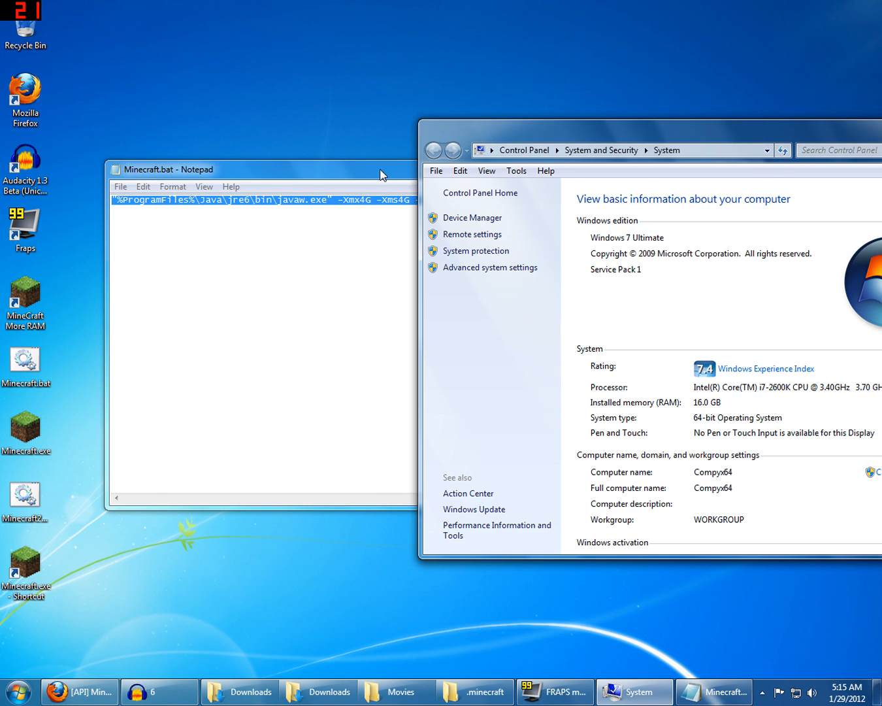
Step: Close the Minecraft.bat text file and the System information window to clear the desktop
{"action": "left_click_drag", "start_coordinate": [383, 171], "coordinate": [318, 201]}
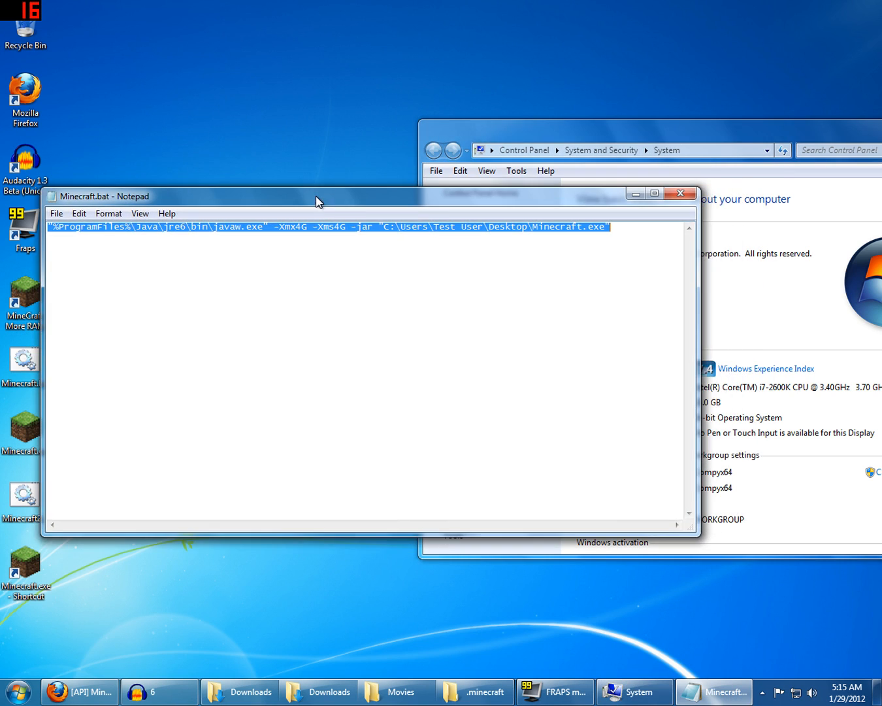
{"action": "left_click", "coordinate": [678, 195]}
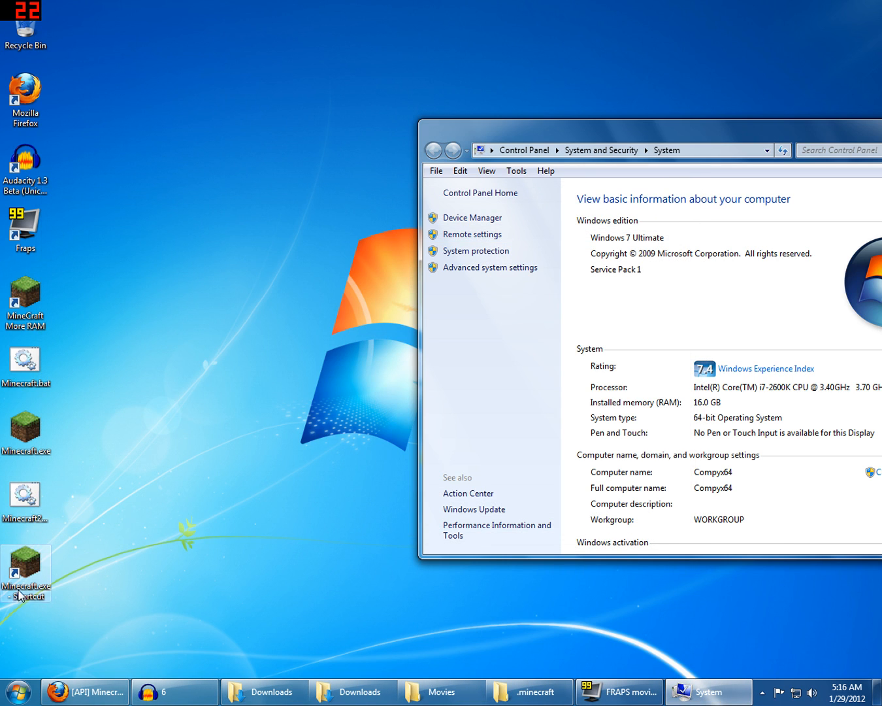
{"action": "left_click_drag", "start_coordinate": [744, 134], "coordinate": [515, 129]}
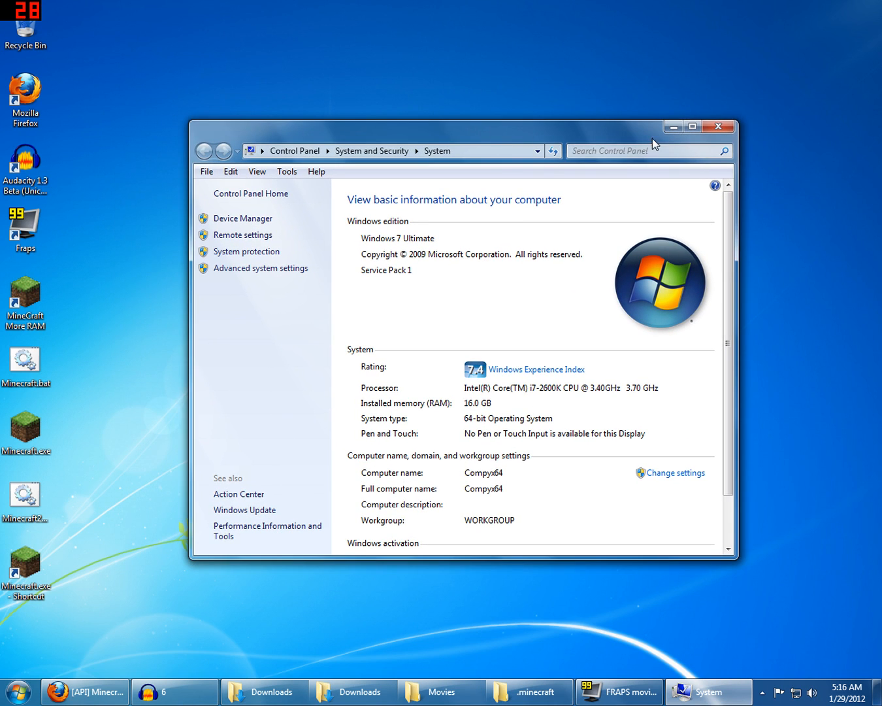
{"action": "left_click", "coordinate": [710, 129]}
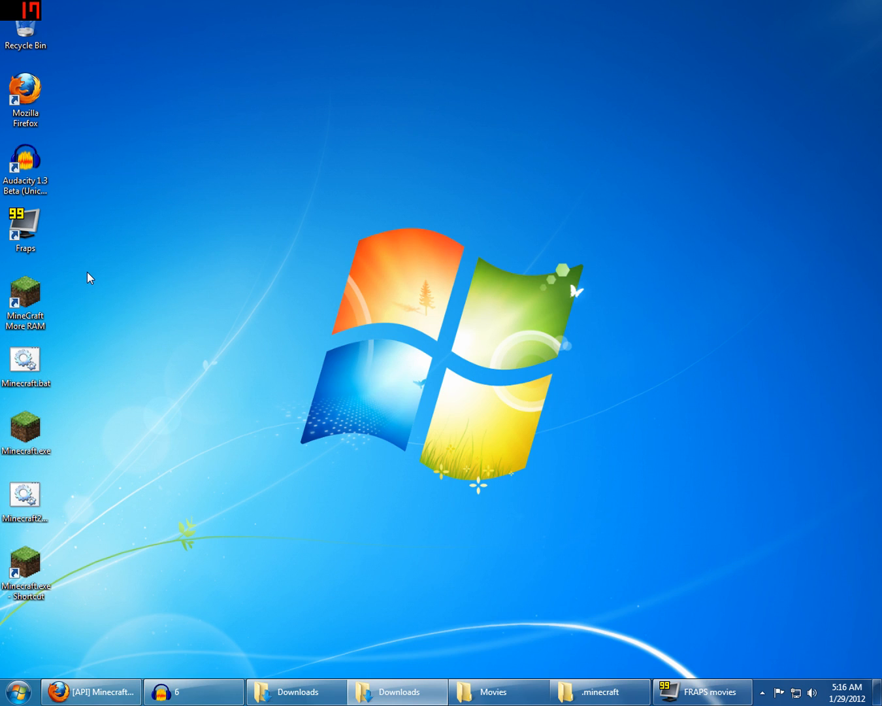
{"action": "left_click_drag", "start_coordinate": [86, 274], "coordinate": [102, 562]}
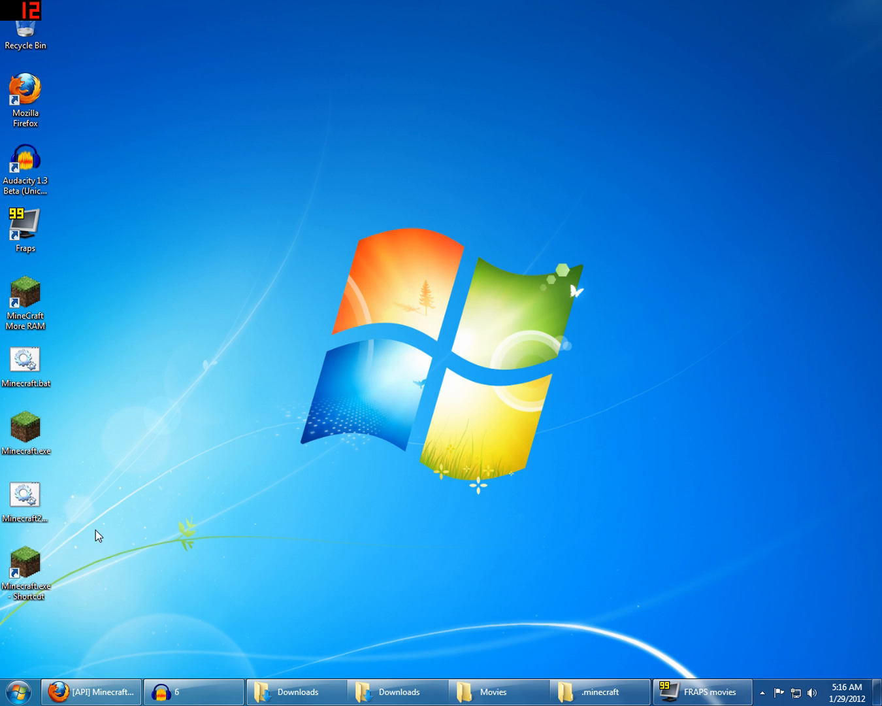